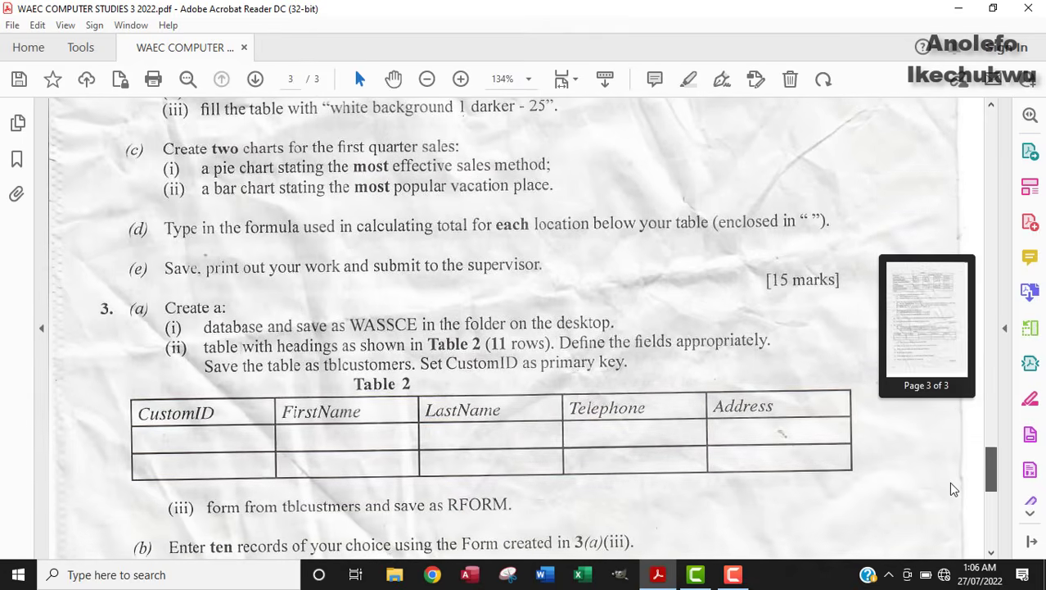
Step: Highlight the question 3(a)(i) line about saving the database as WASSCE in the desktop folder
drag(951, 482, 949, 488)
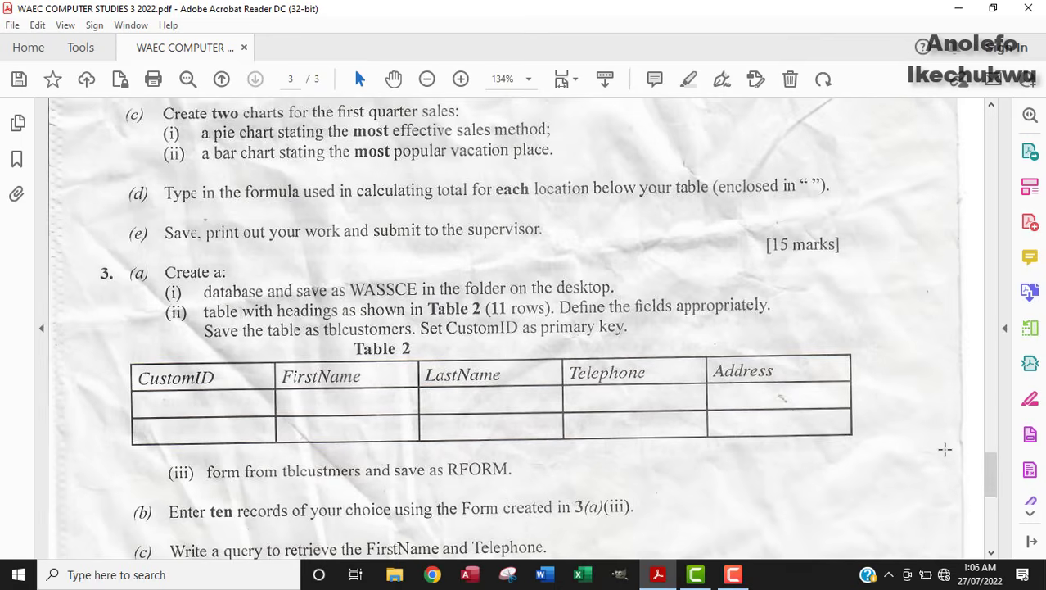
scroll(740, 401, down, 1)
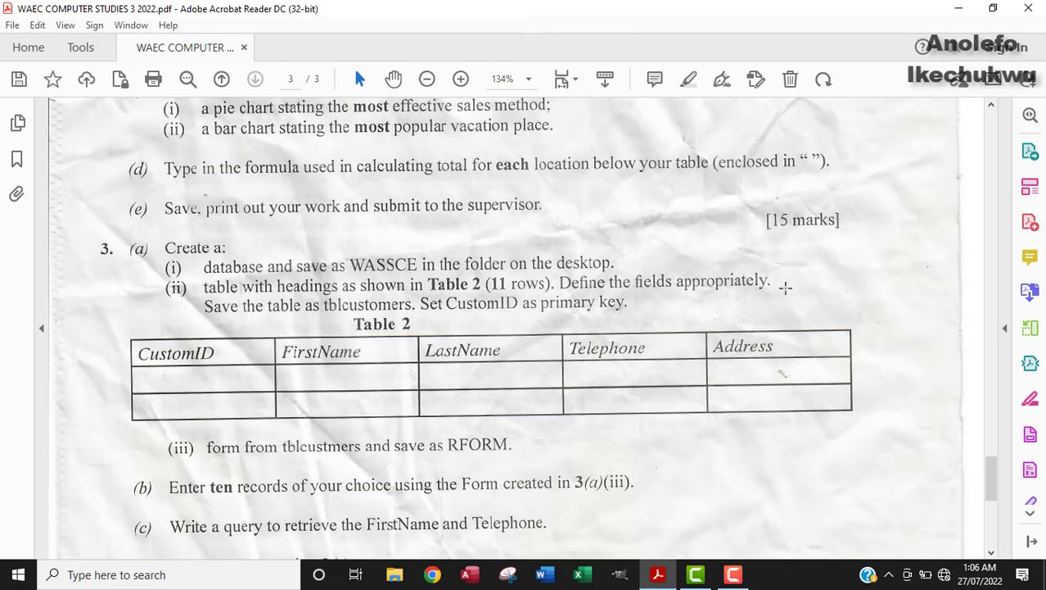
click(958, 8)
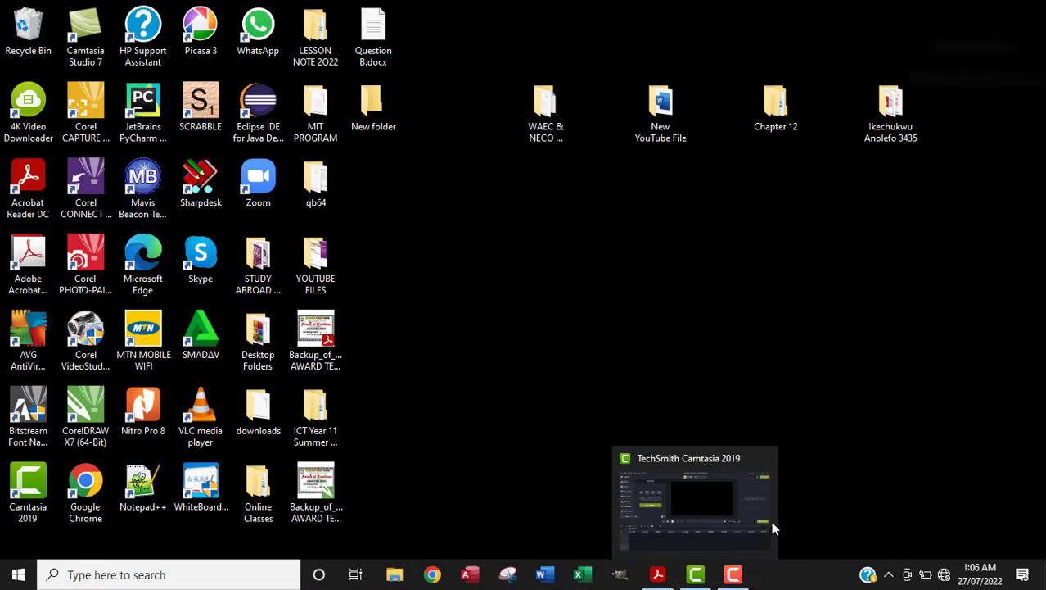
click(657, 574)
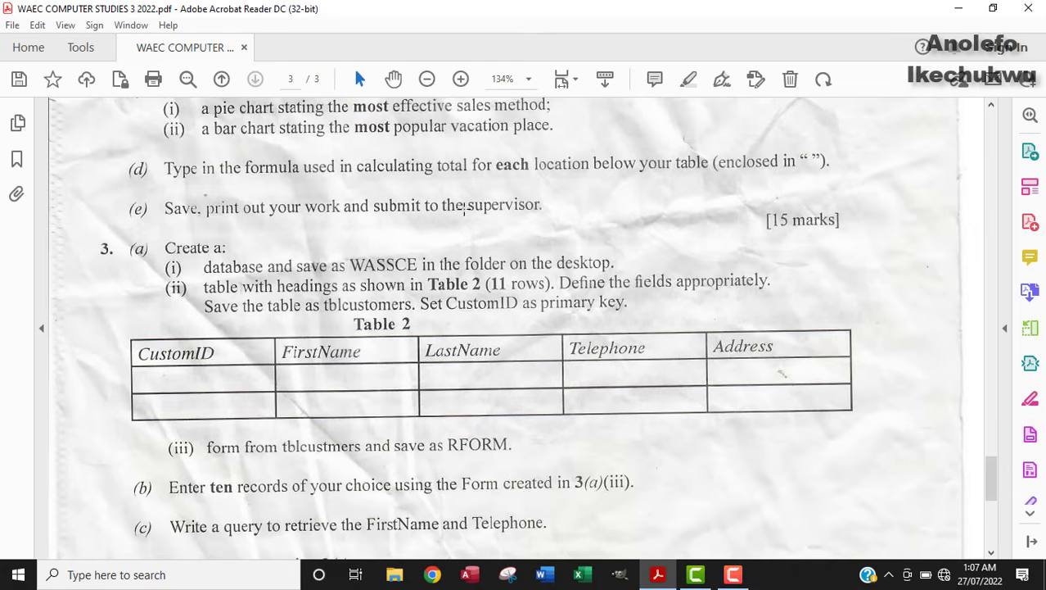
drag(227, 267, 607, 266)
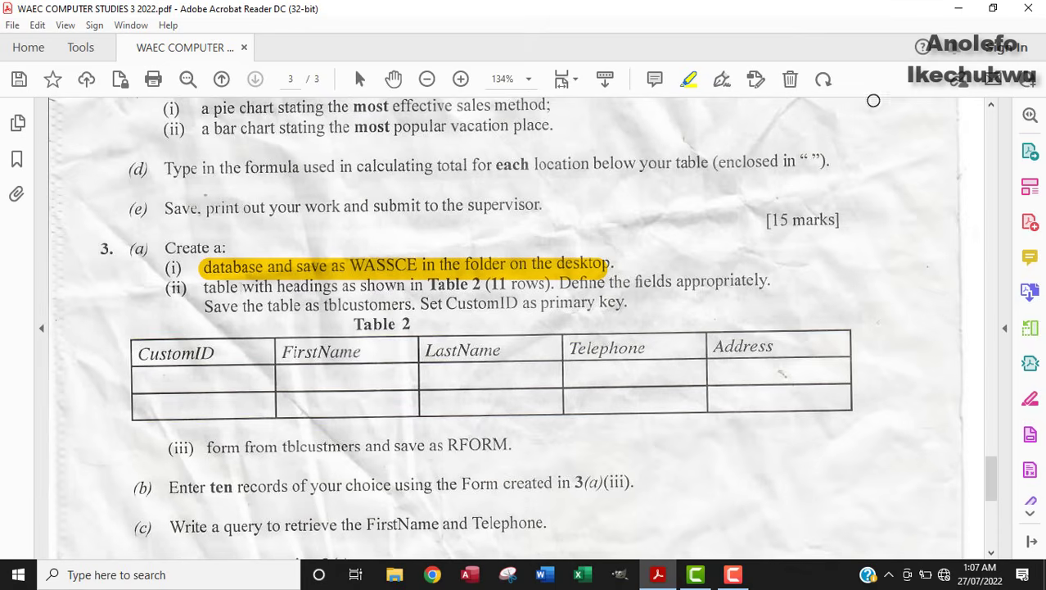
Step: Open the work folder on the desktop
click(961, 10)
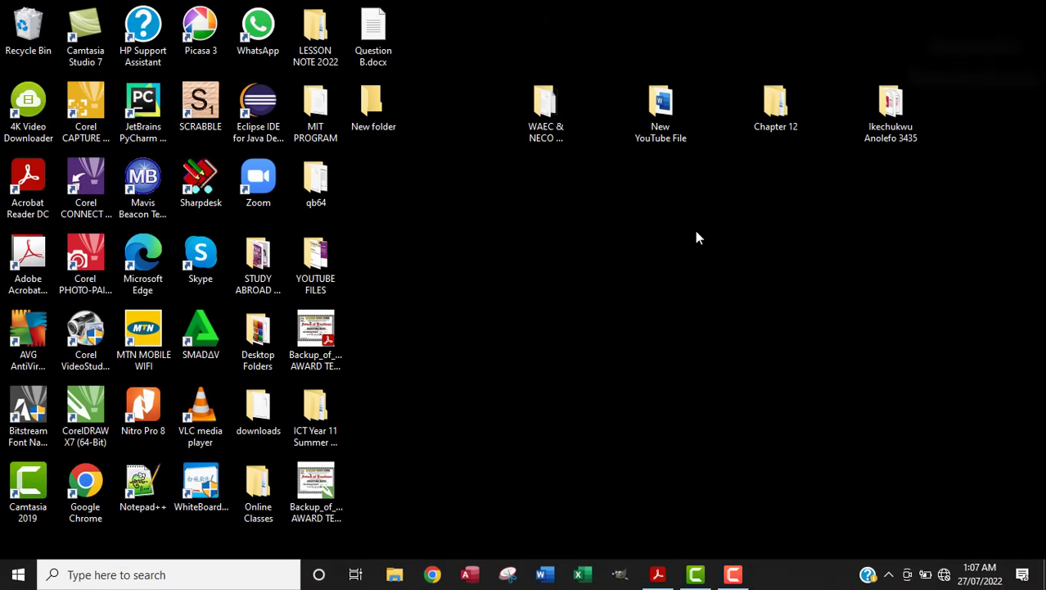
click(874, 116)
click(468, 422)
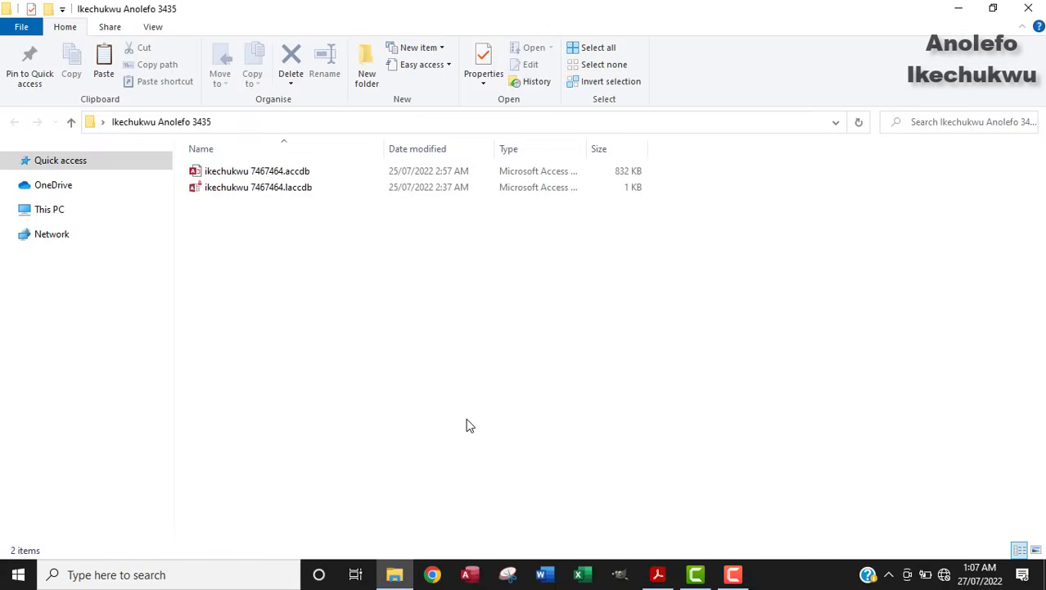
Step: Create a new Access database named WASSCE.accdb there and open it
right_click(298, 248)
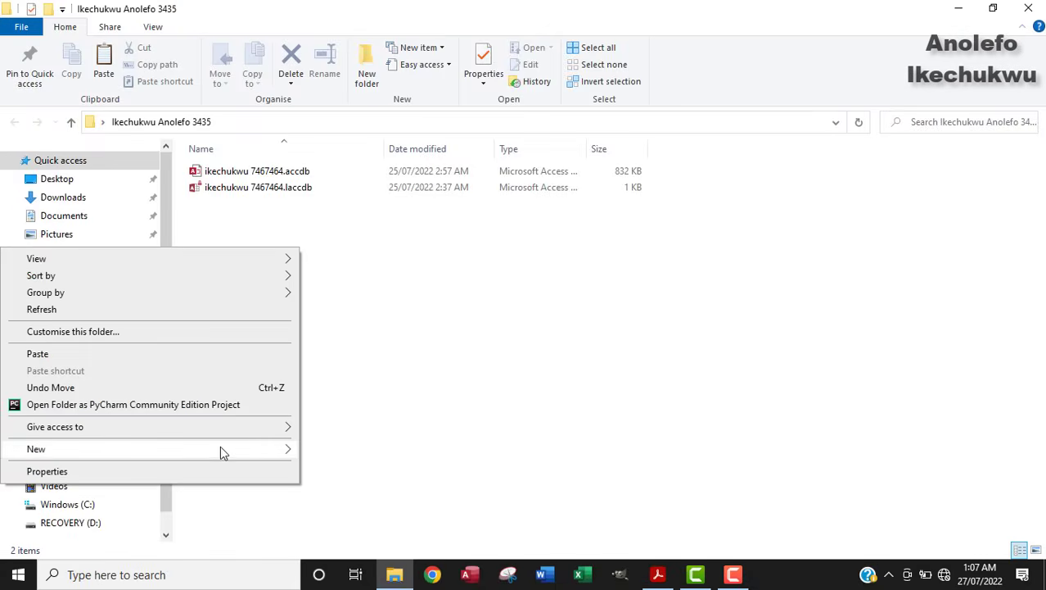
mouse_move(218, 451)
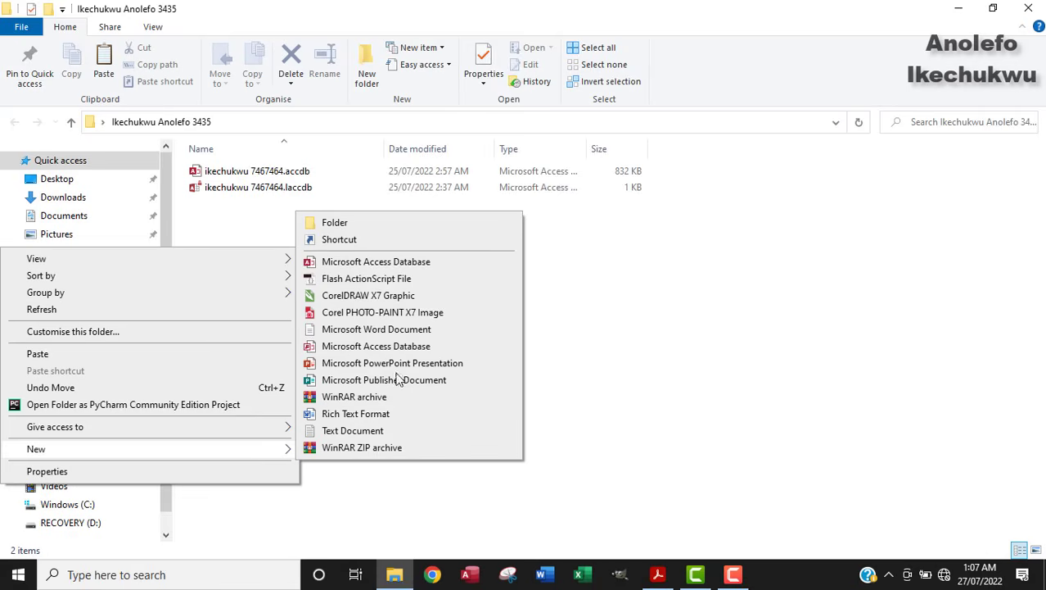
click(392, 263)
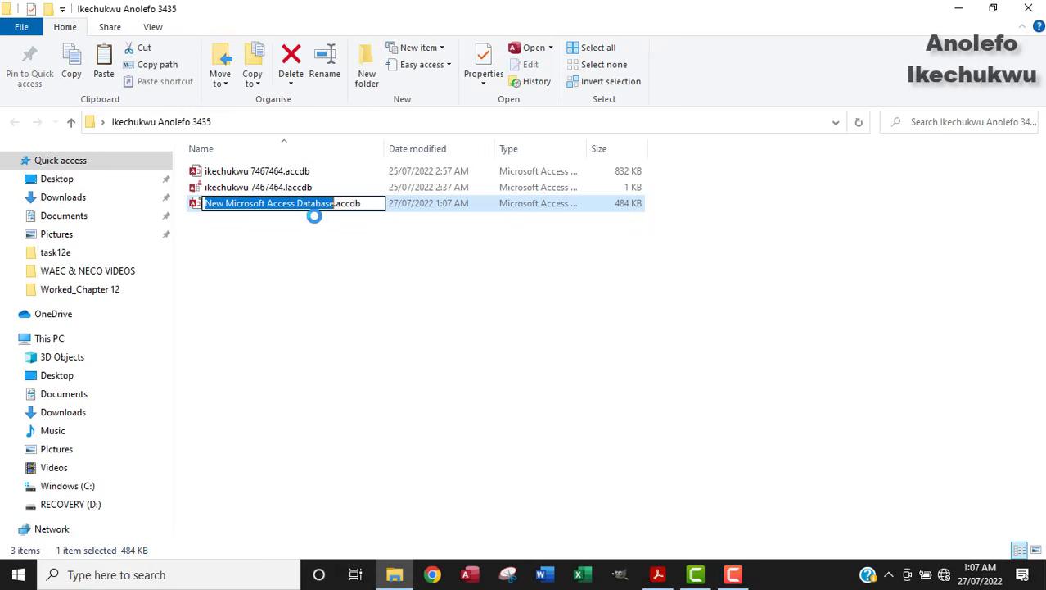
text(WASSCE)
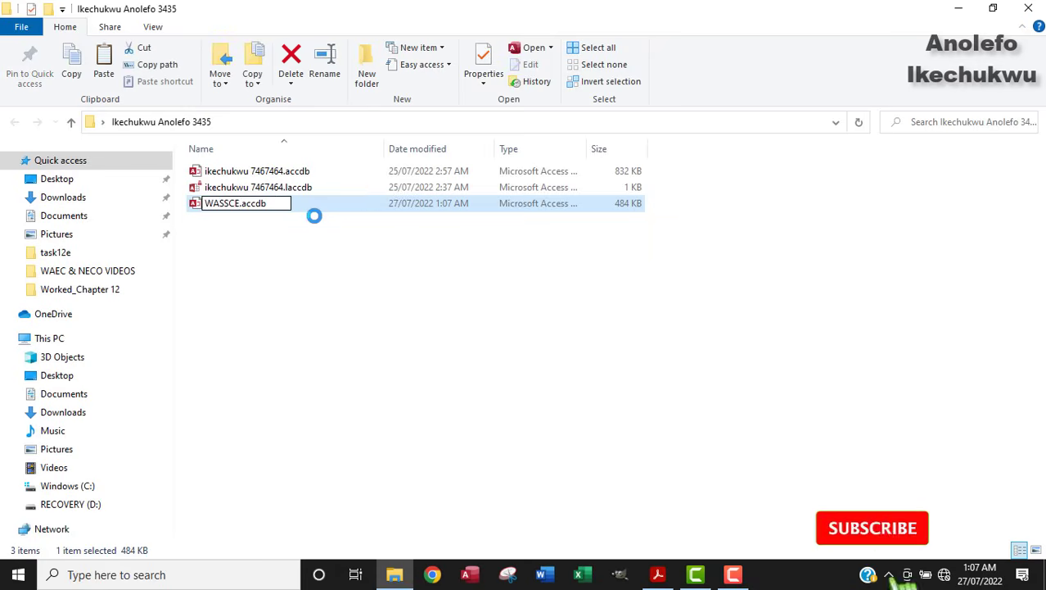
click(345, 222)
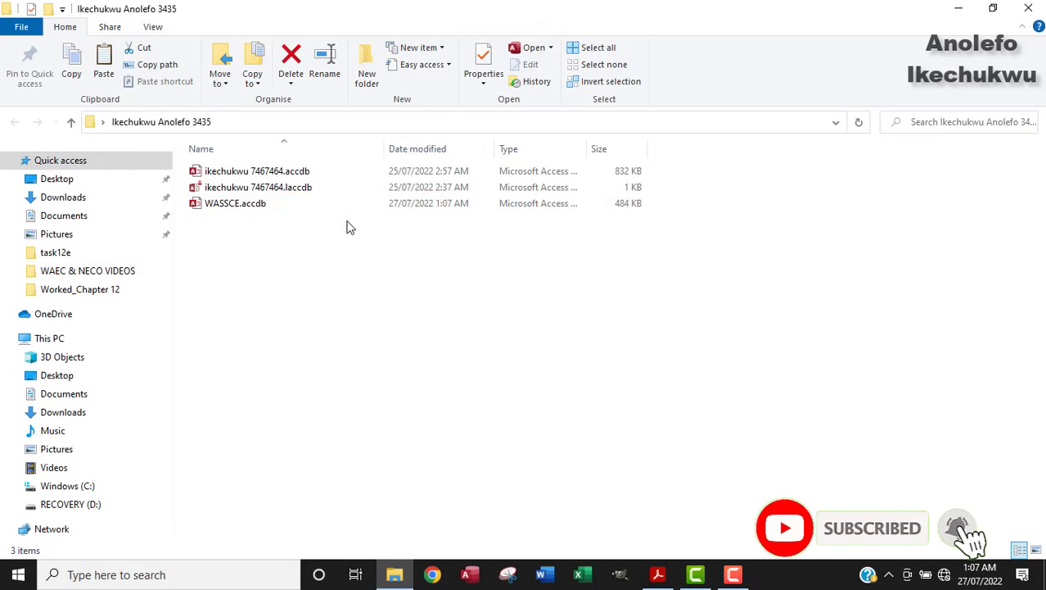
click(344, 211)
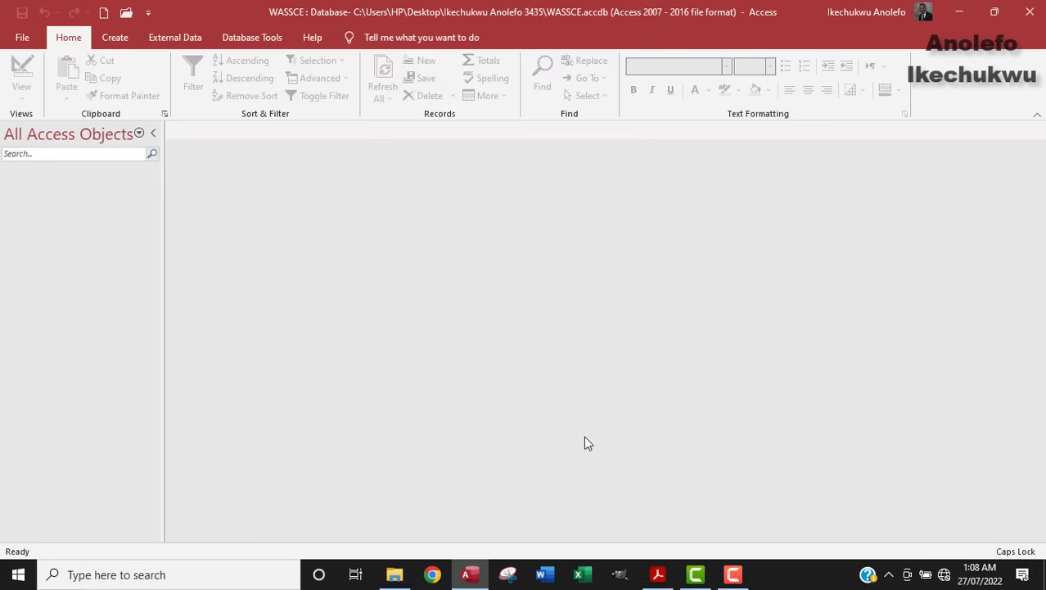
Step: Start a new Table Design in WASSCE while checking the exam paper's Table 2 headings
click(657, 574)
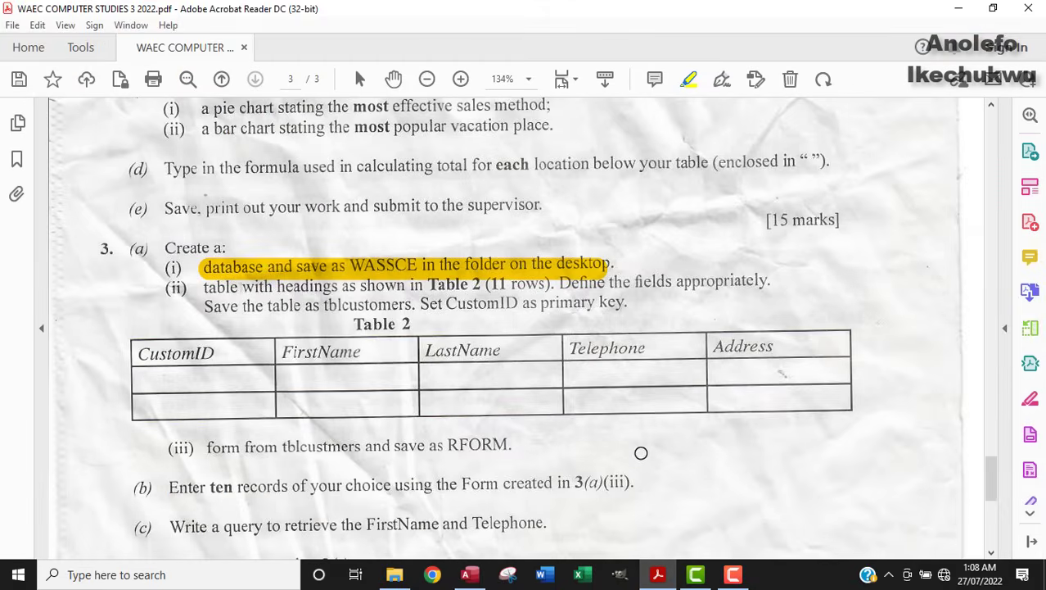
click(386, 393)
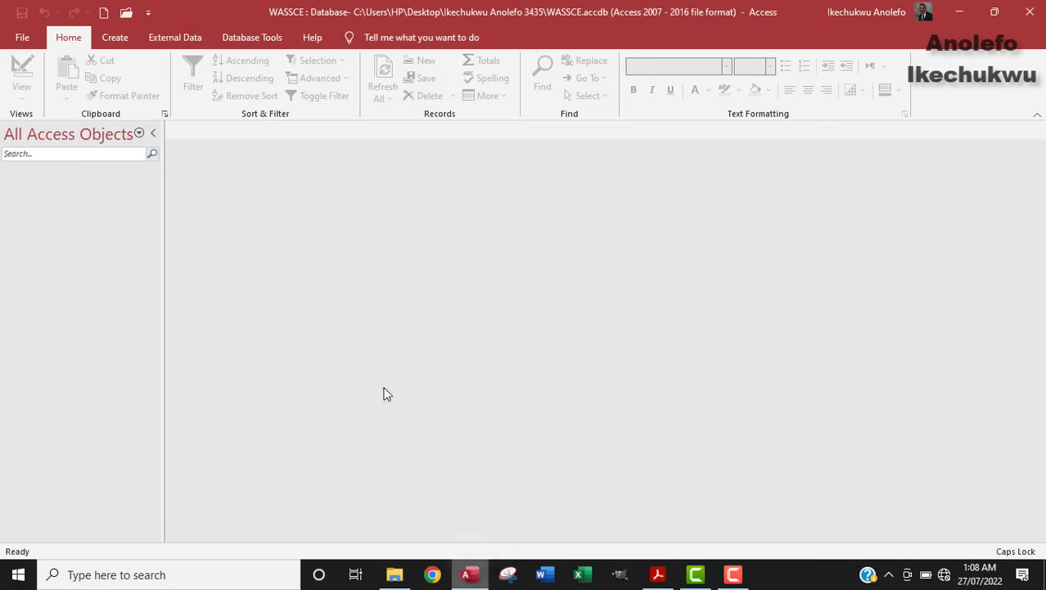
click(121, 39)
click(117, 92)
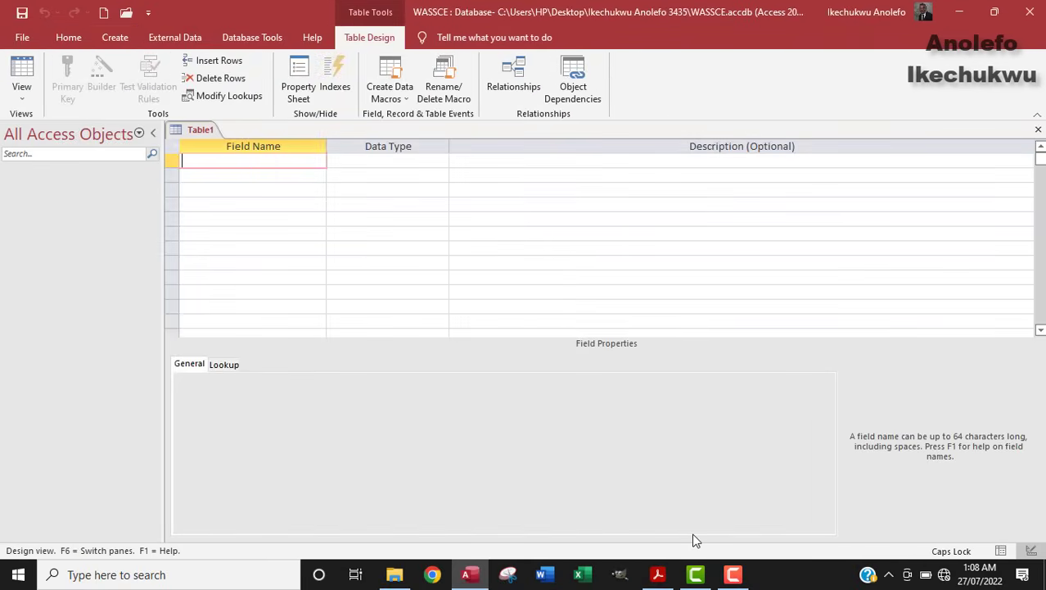
click(655, 576)
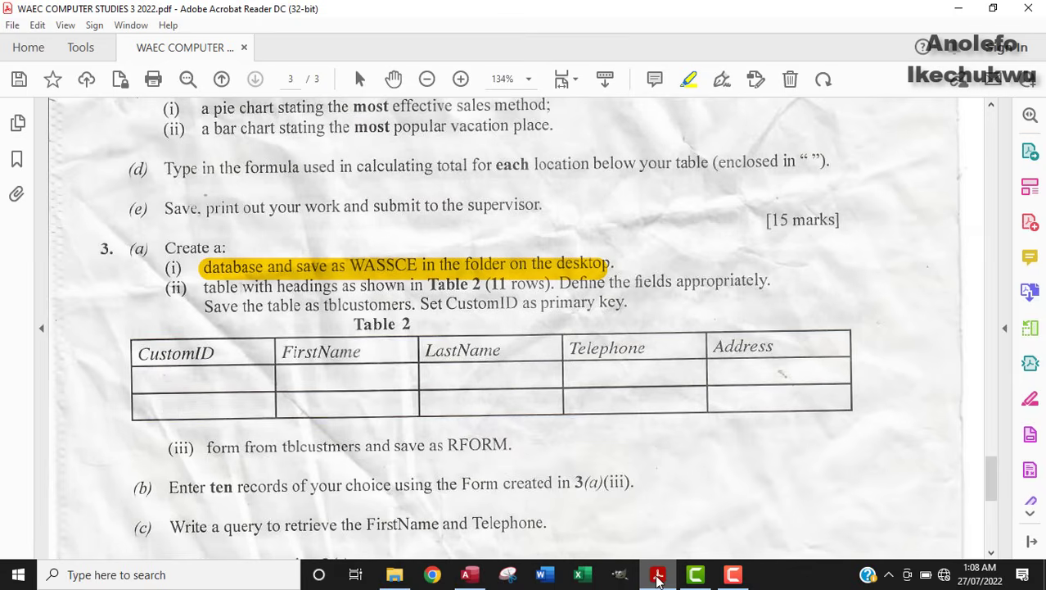
click(469, 574)
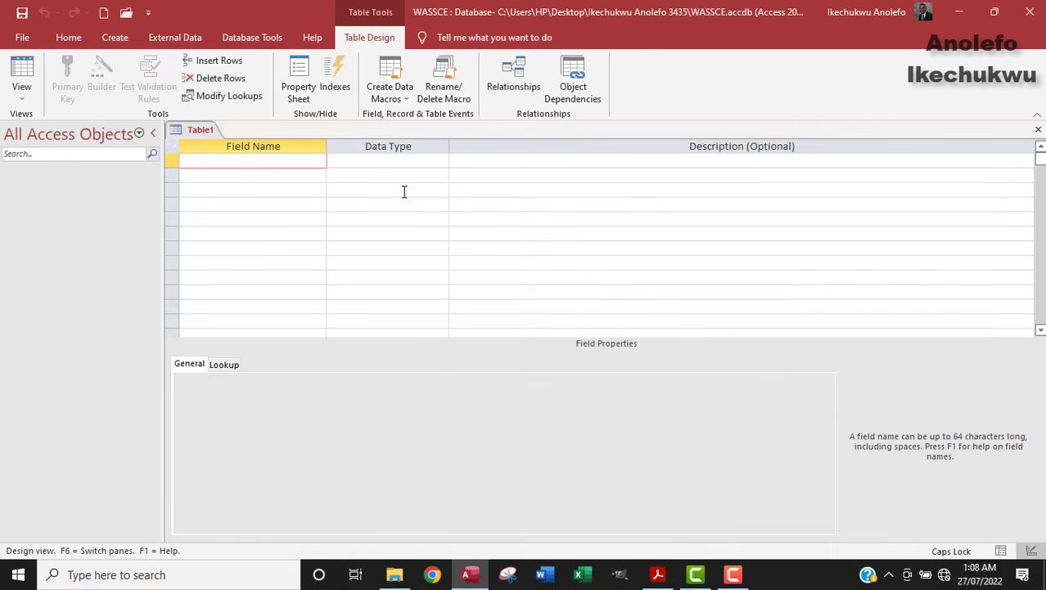
click(657, 577)
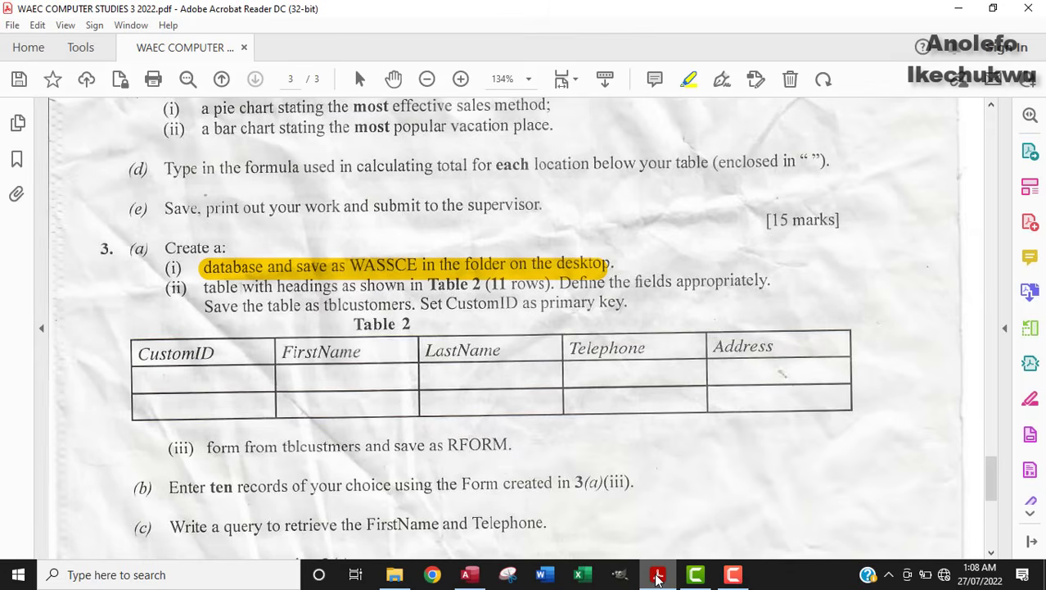
click(469, 574)
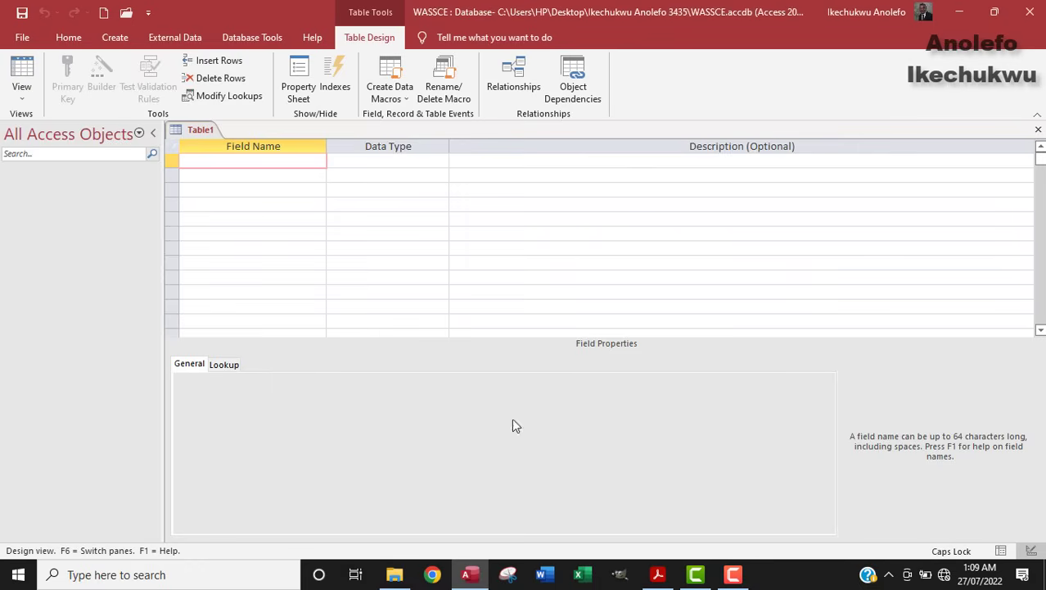
click(657, 574)
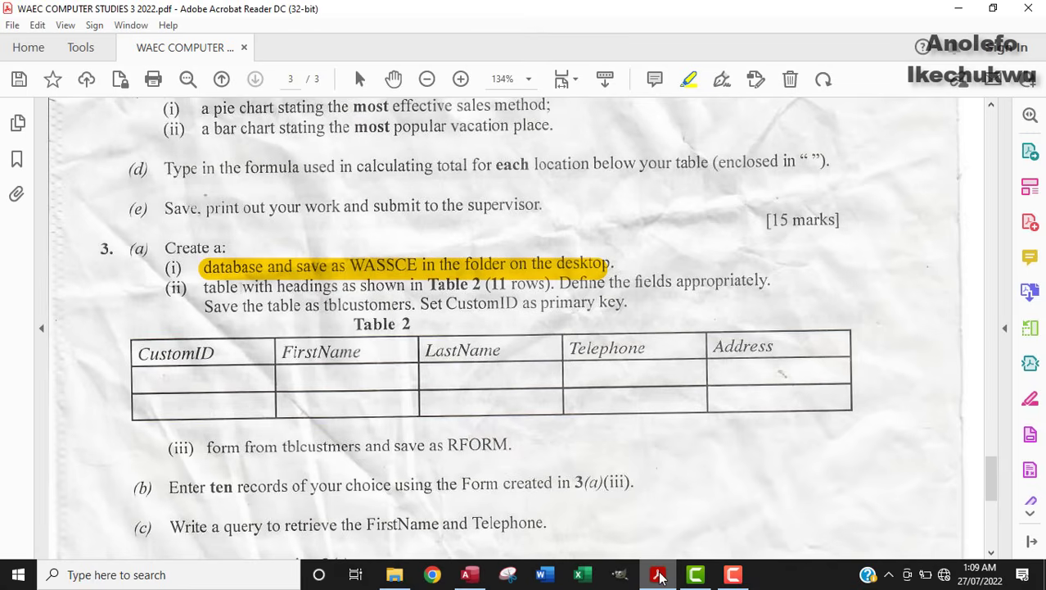
click(659, 574)
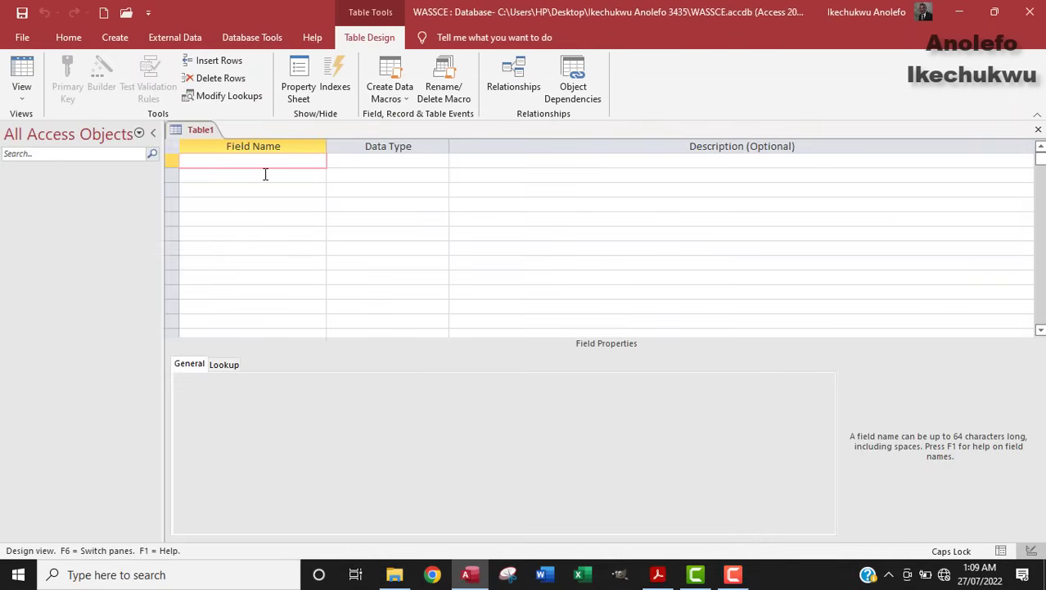
Step: Enter the first two field names, CustomID and FirstName
text(IDN)
key(BackSpace)
key(BackSpace)
key(BackSpace)
key(Caps_Lock)
text(Custom)
text(er)
key(BackSpace)
key(BackSpace)
text(I)
key(Caps_Lock)
text(ID)
key(BackSpace)
key(BackSpace)
text(ID)
key(Caps_Lock)
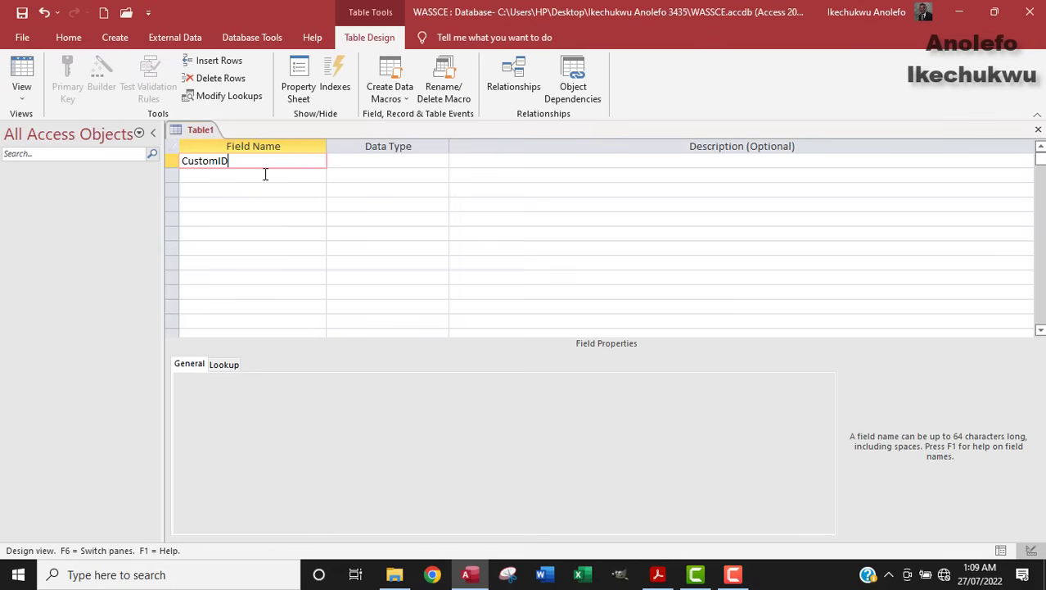
click(265, 173)
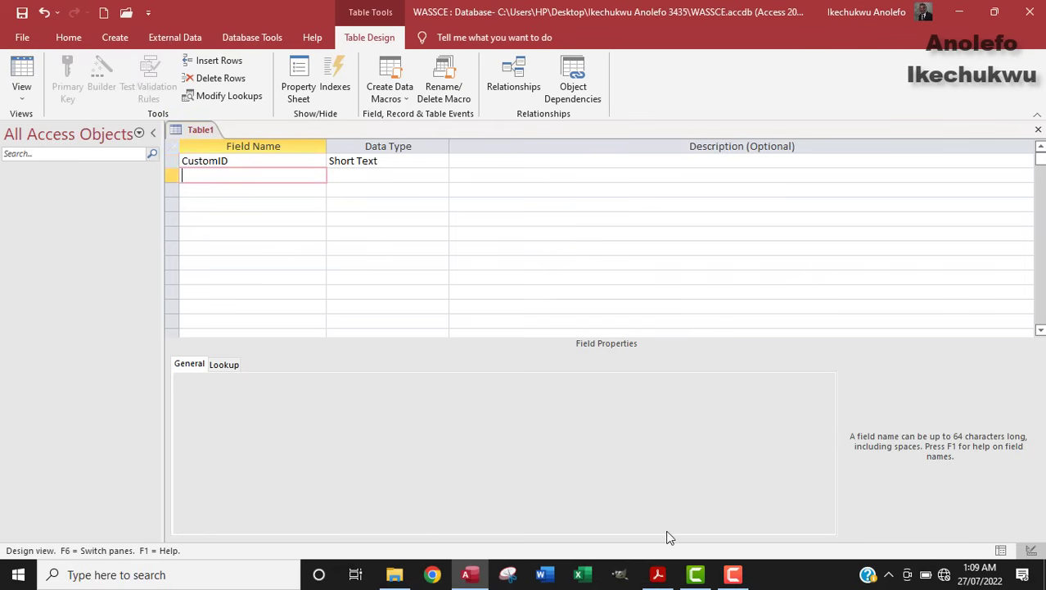
click(659, 575)
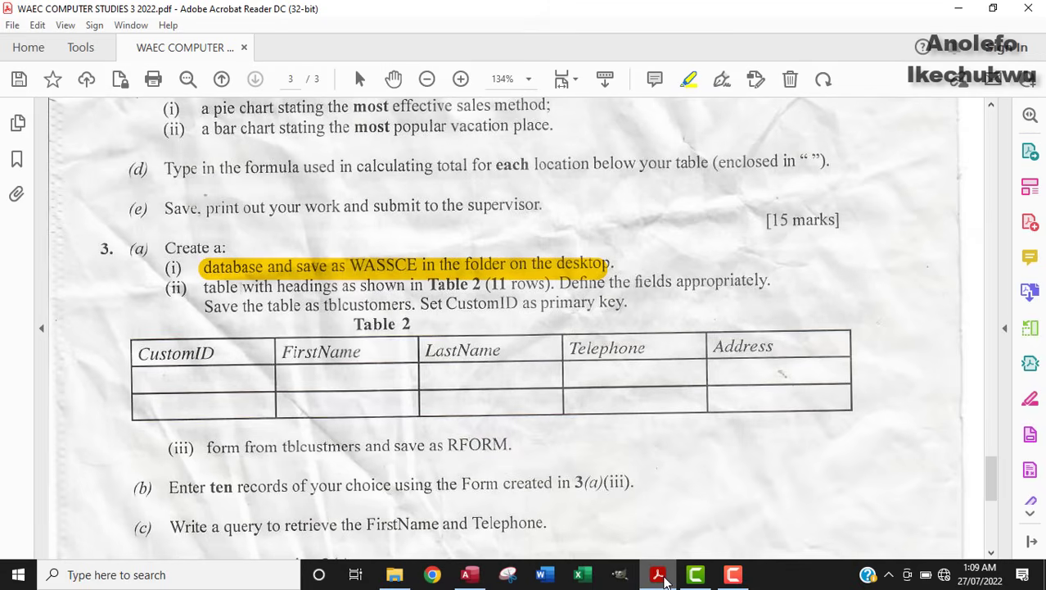
click(662, 576)
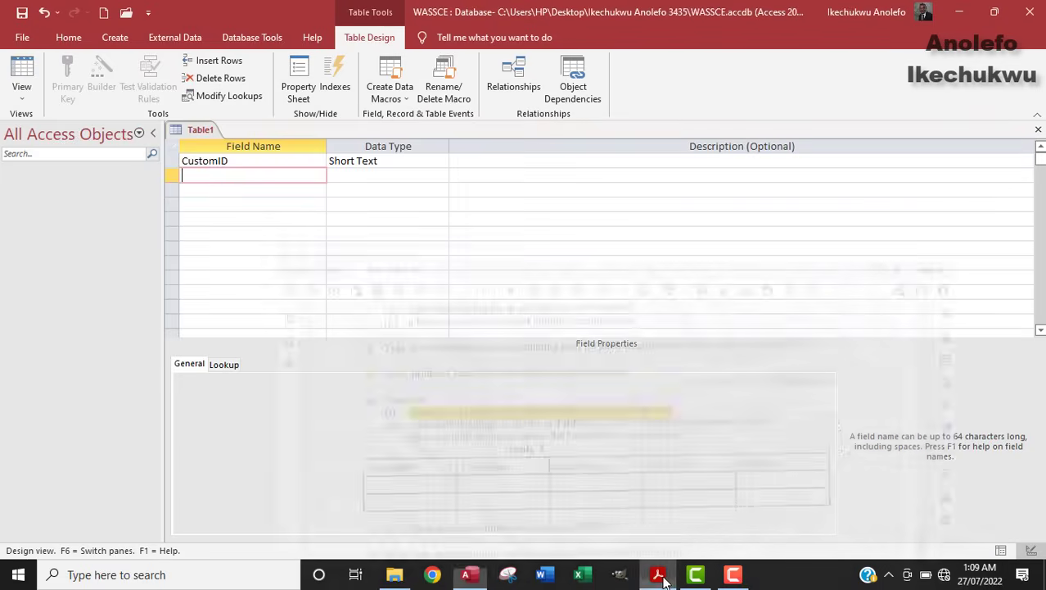
text(F)
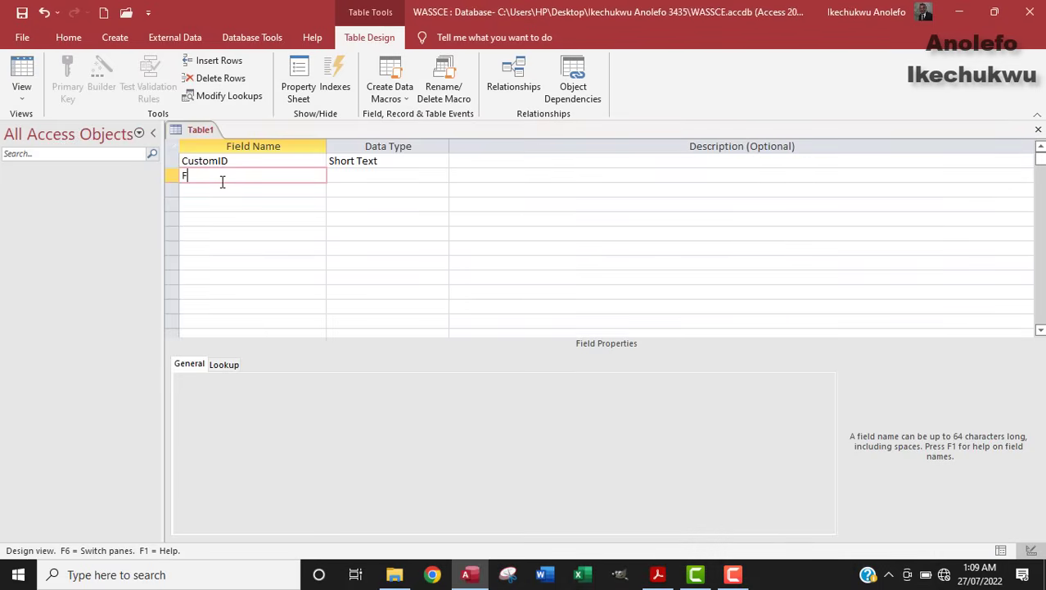
text(irstName)
key(Down)
Step: Add LastName, Telephone and Address as the next Short Text fields
text(Ls)
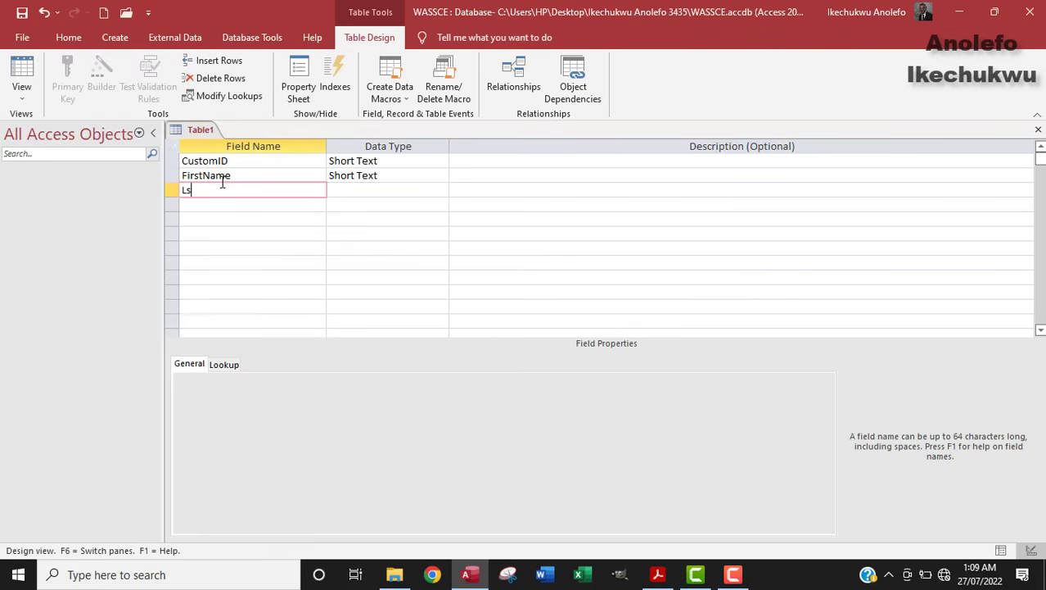
key(BackSpace)
text(astName)
click(231, 205)
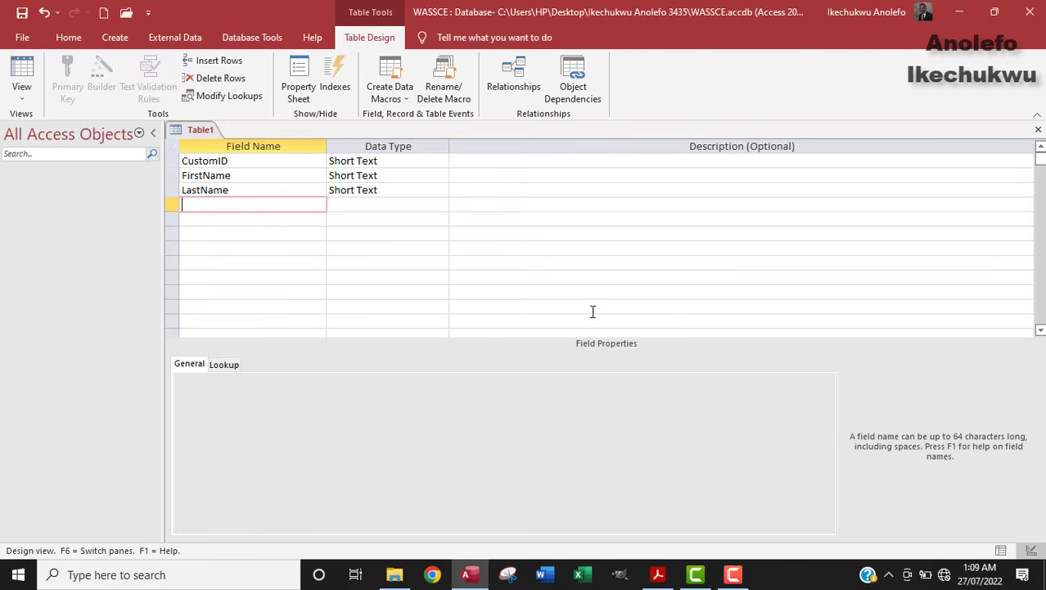
click(658, 575)
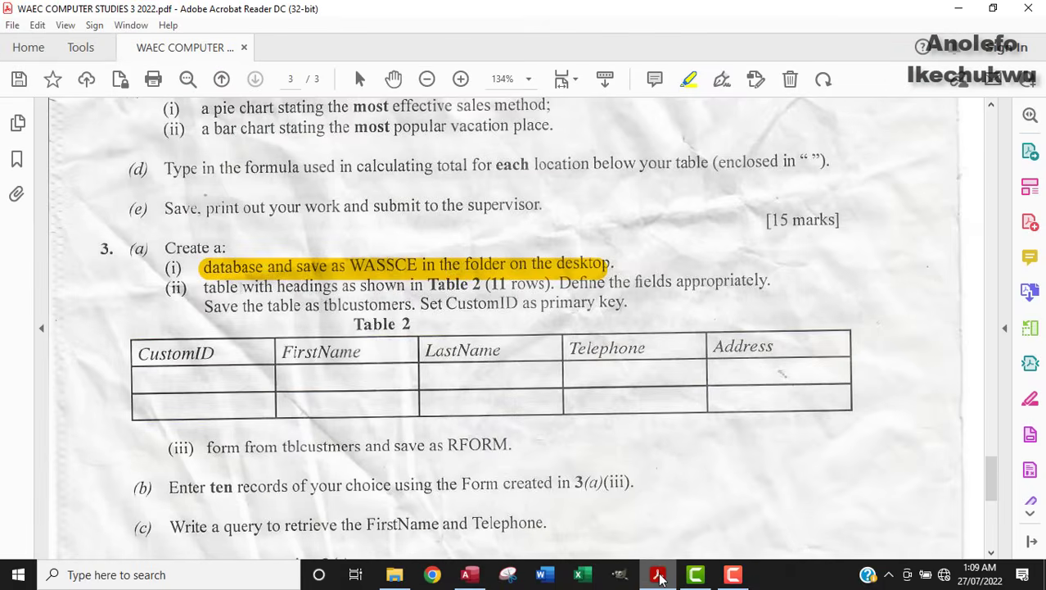
click(660, 575)
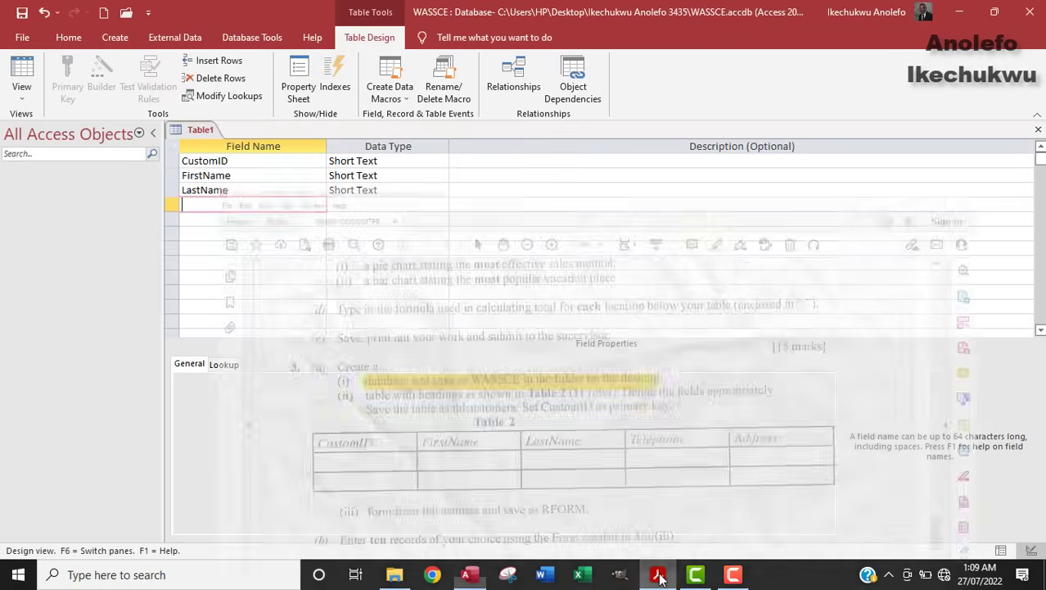
text(Telephone)
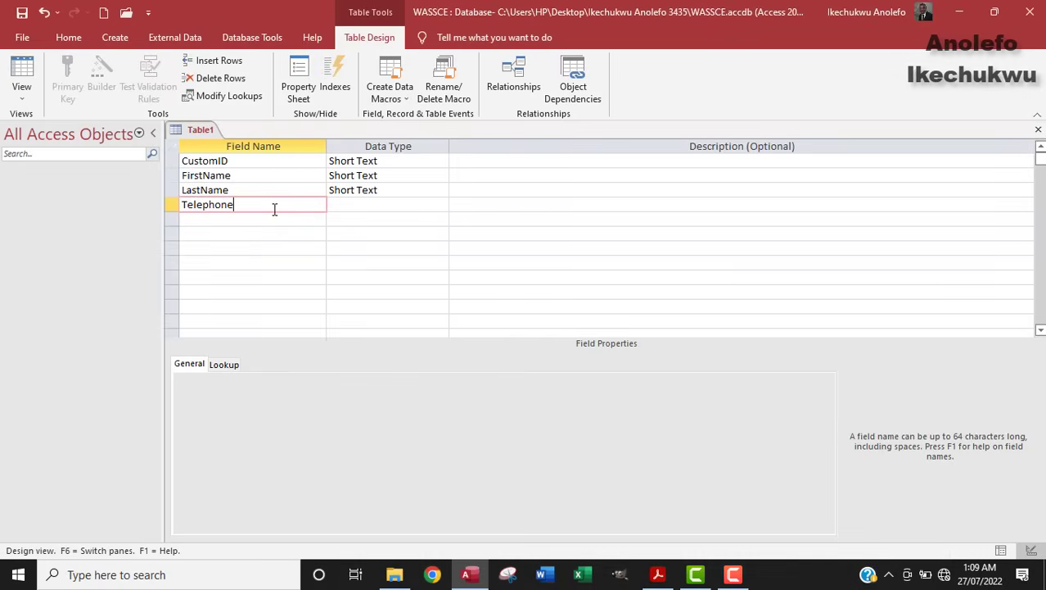
key(Down)
text(Address)
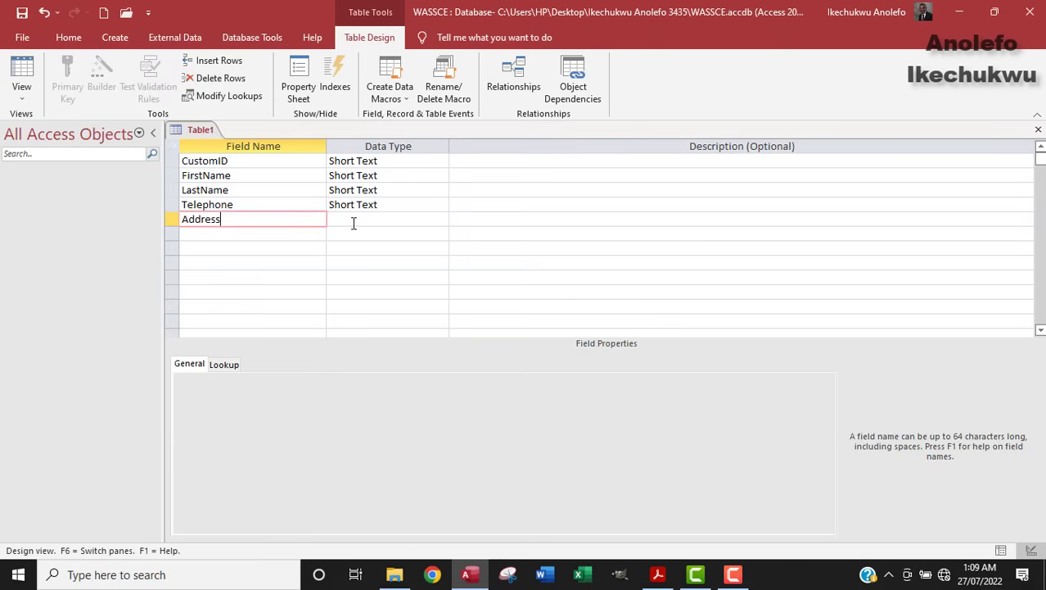
click(354, 221)
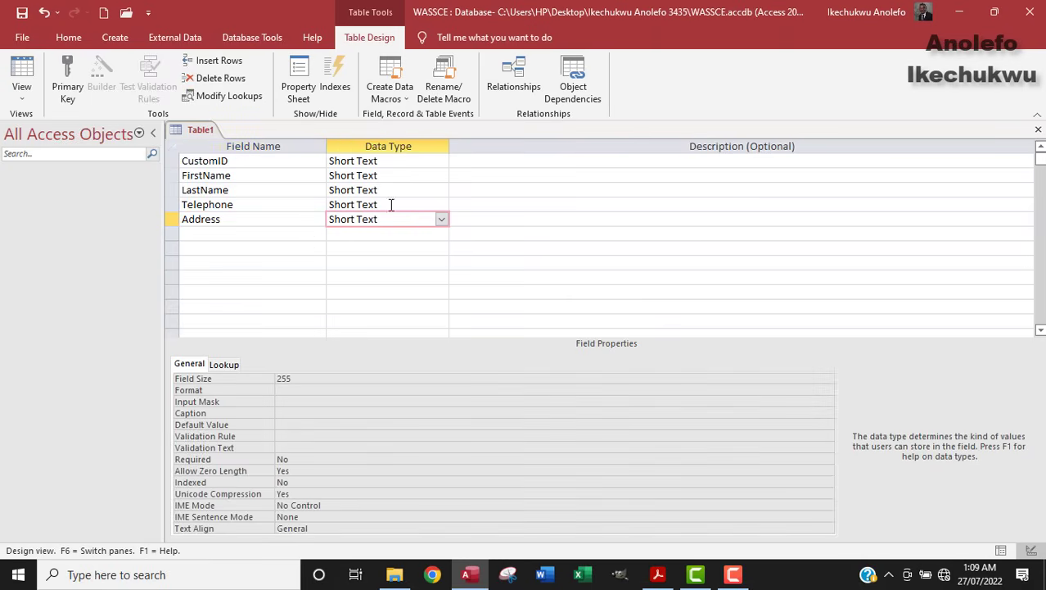
Step: Make CustomID the table's primary key
click(657, 574)
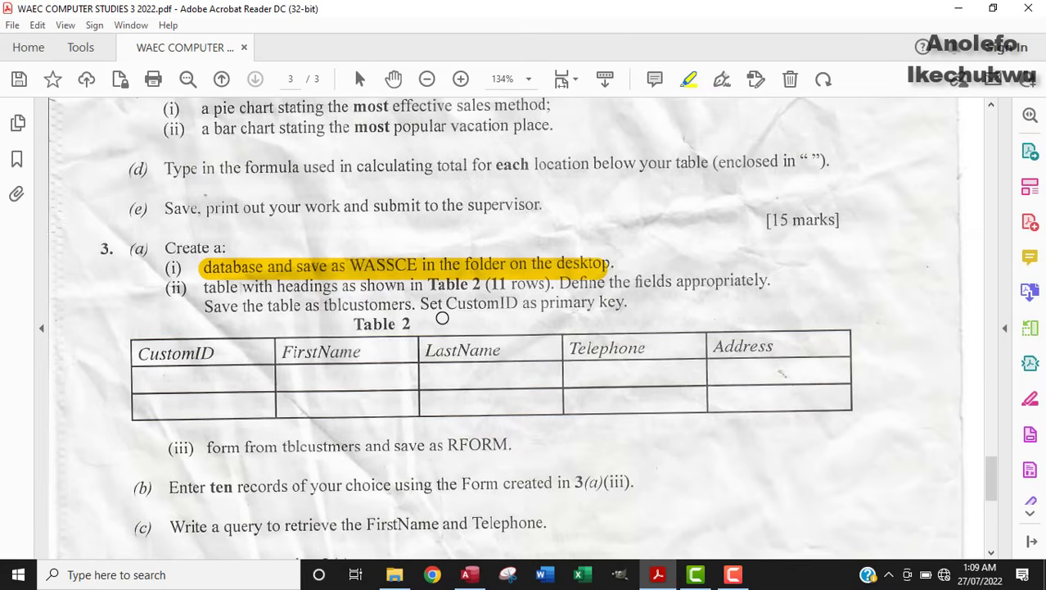
drag(423, 303, 512, 302)
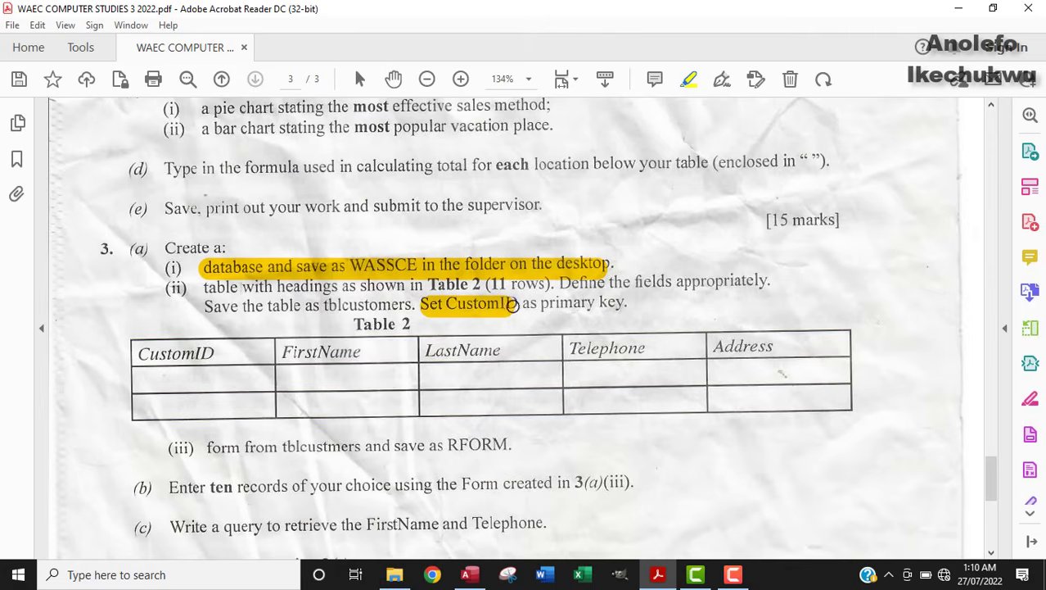
click(468, 574)
click(173, 161)
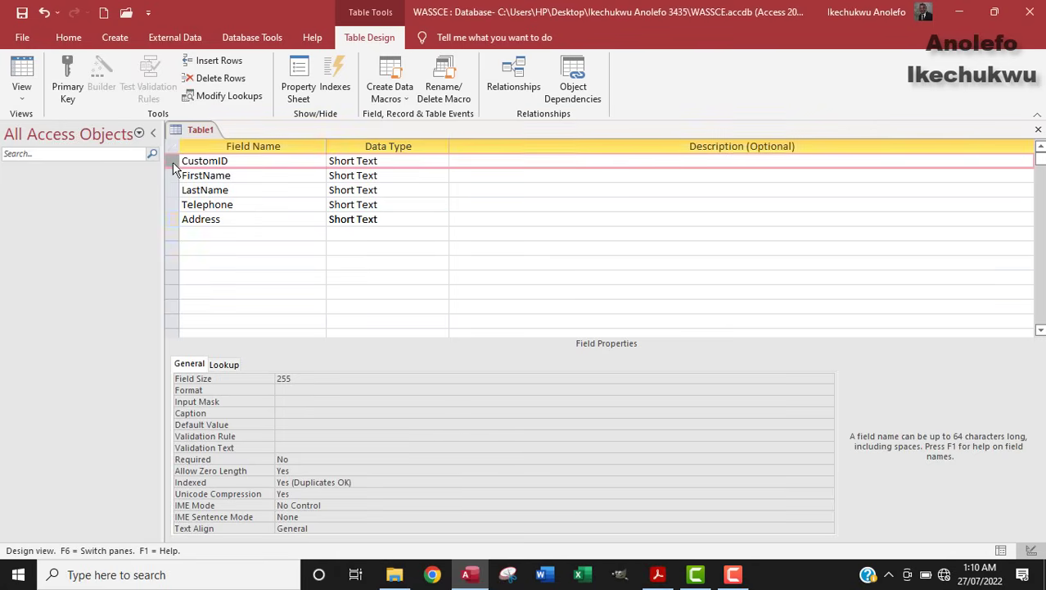
right_click(172, 162)
click(129, 172)
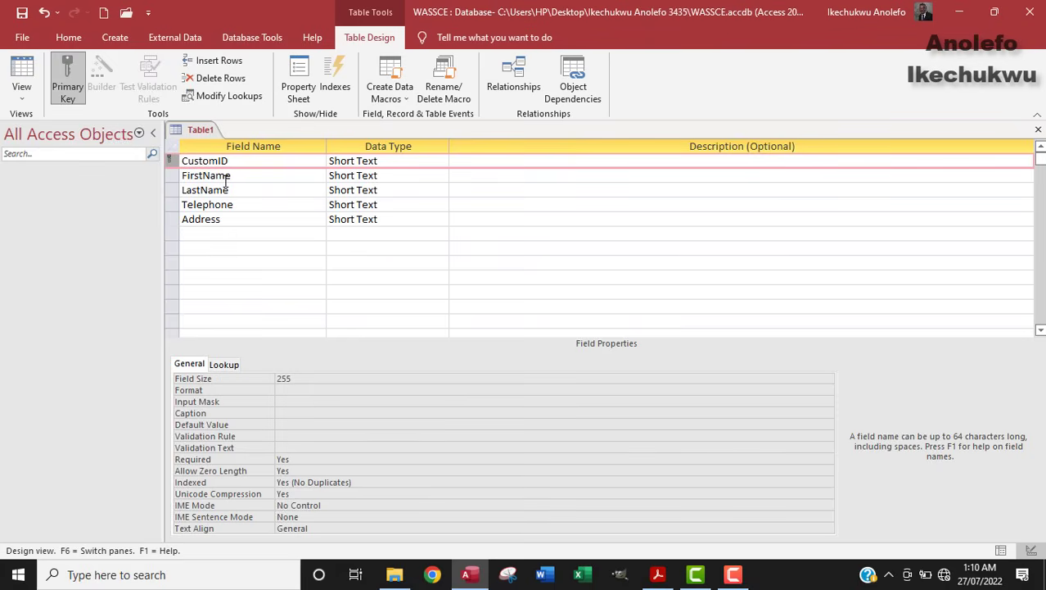
Step: Save the table as tblcustomers
key(ctrl+s)
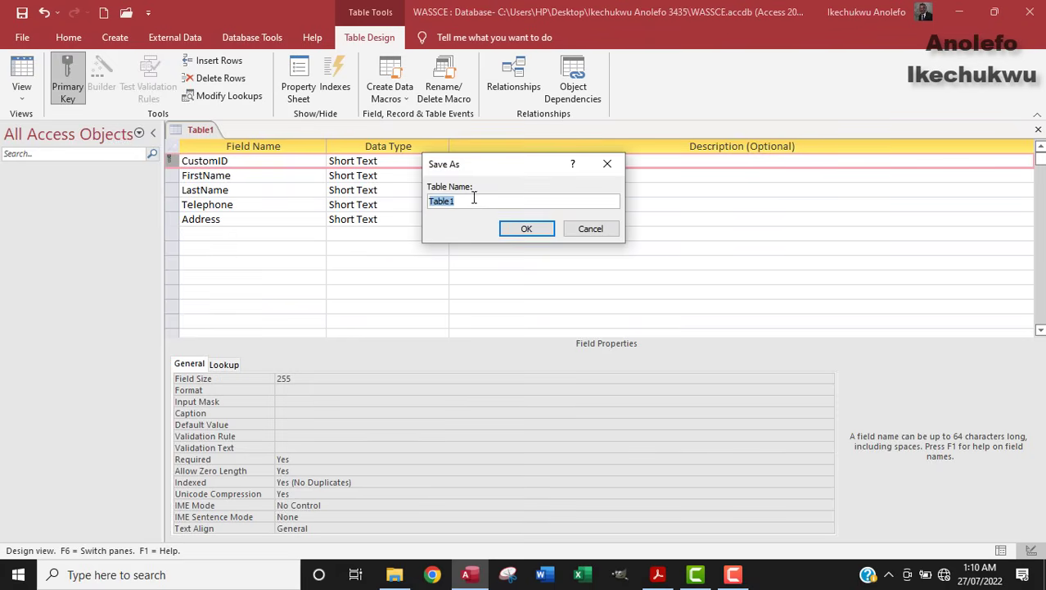
text(tbl)
click(658, 574)
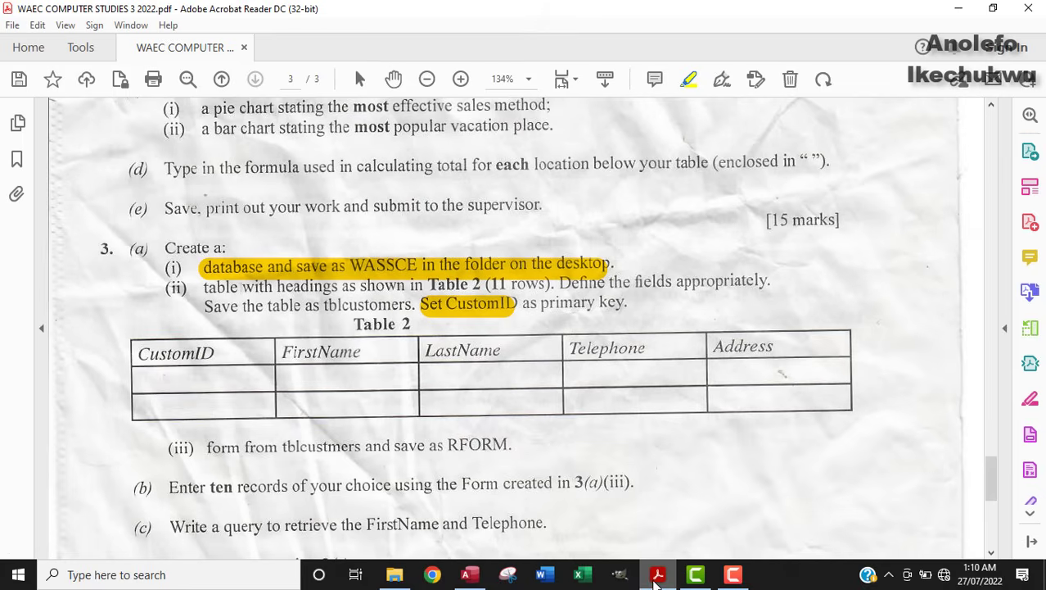
click(468, 574)
text(Cus)
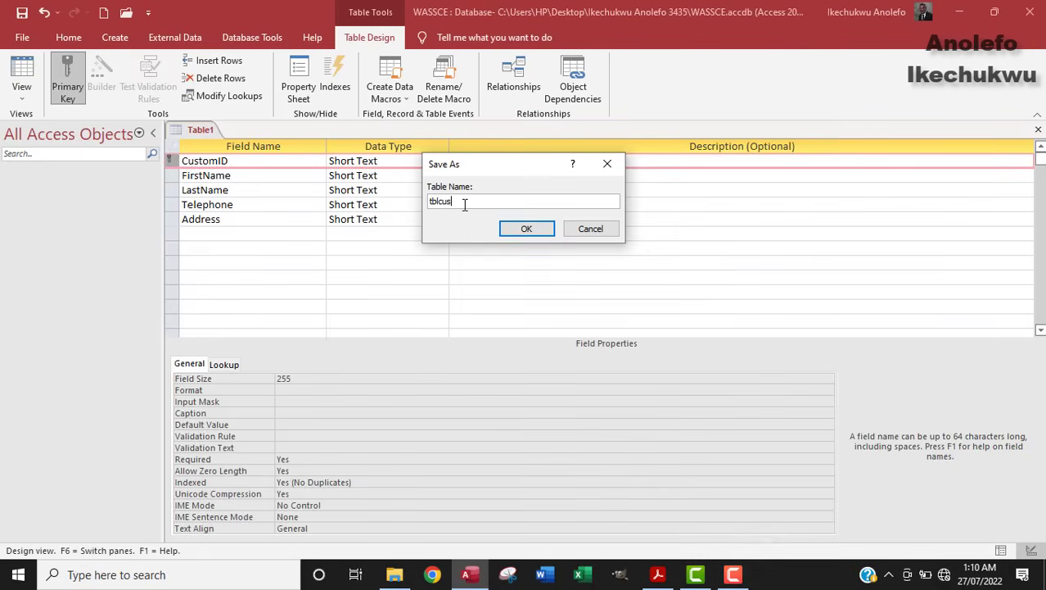
text(tomers)
click(511, 230)
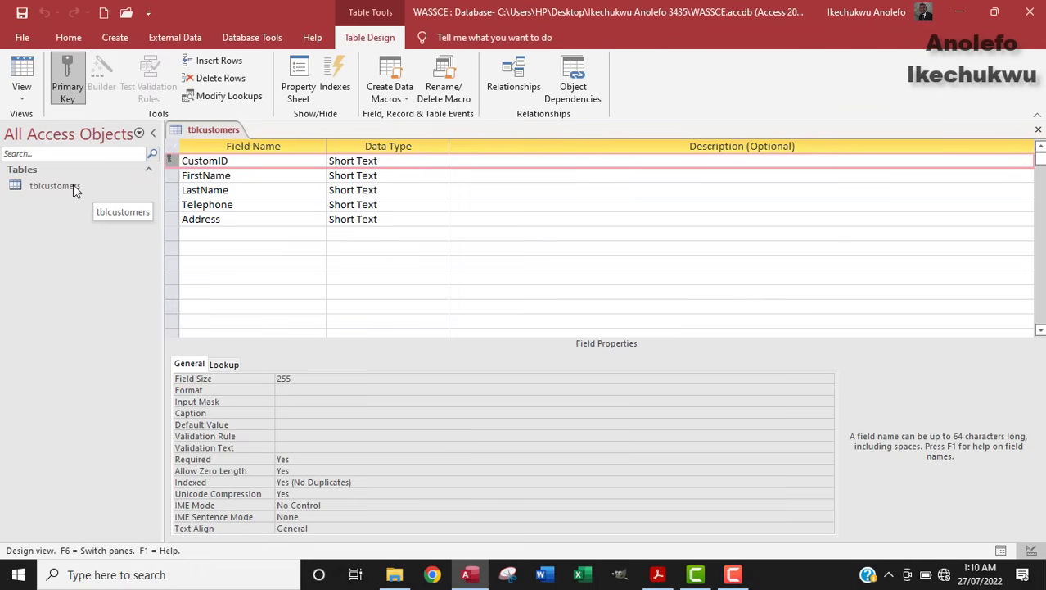
Step: Switch tblcustomers to Datasheet view
click(27, 76)
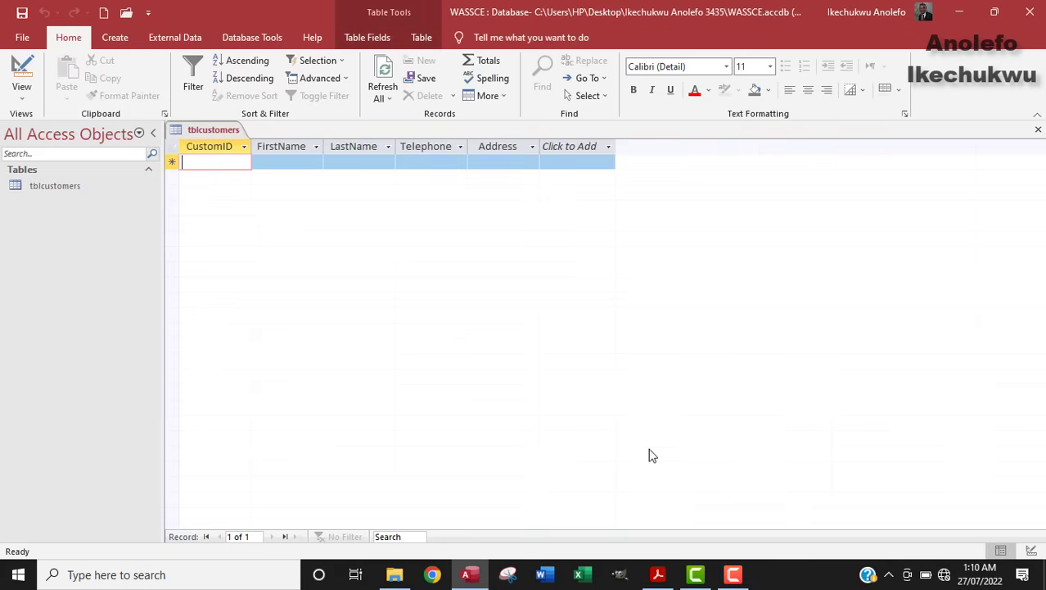
click(24, 96)
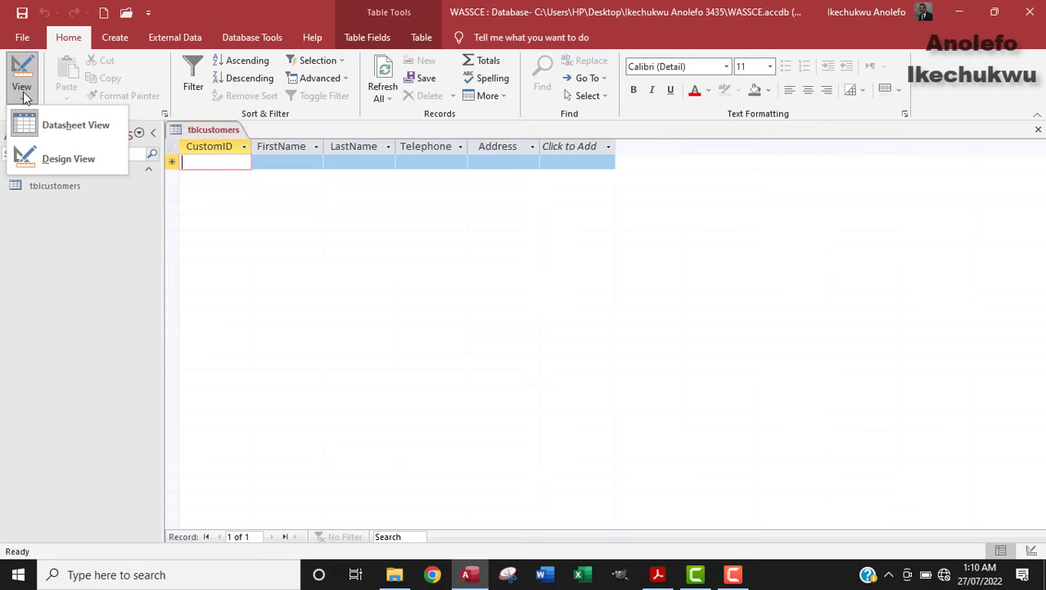
click(313, 247)
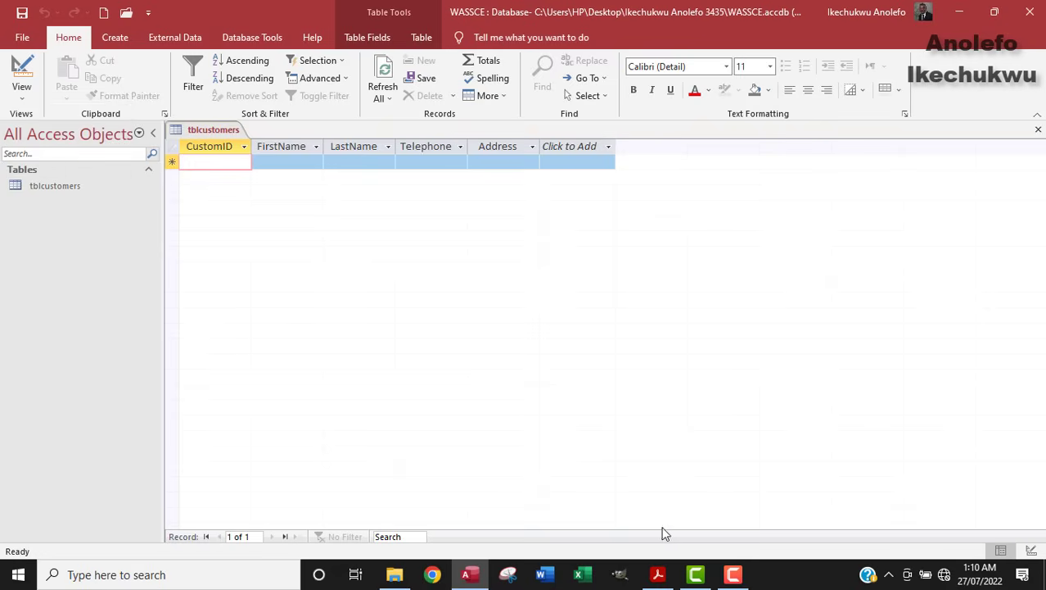
click(659, 574)
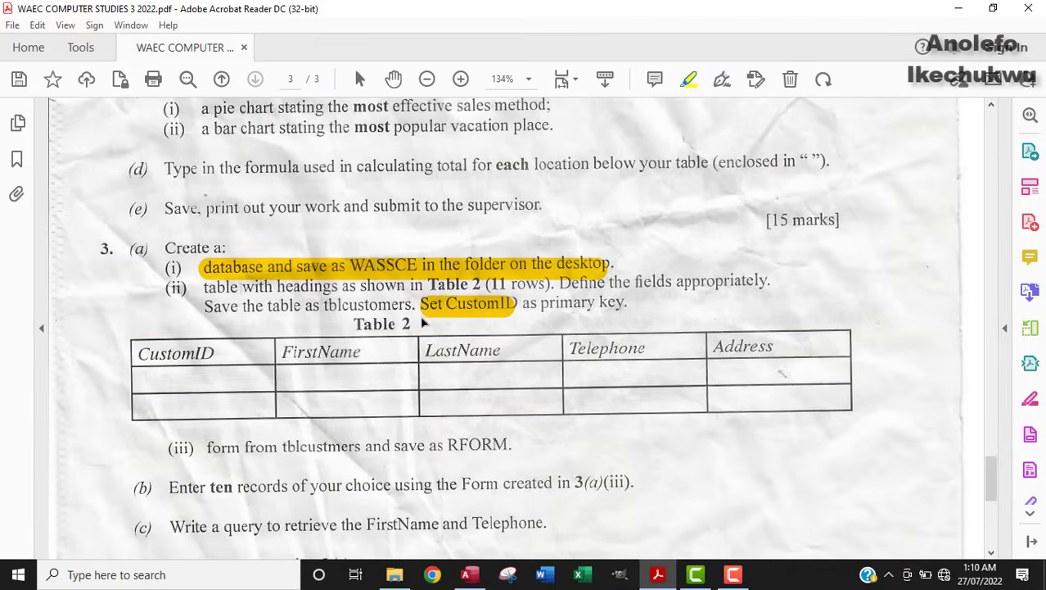
Step: Highlight line (ii) on table headings and the CustomID primary key, and review the remaining tasks
mouse_move(205, 287)
mouse_down()
mouse_move(532, 285)
mouse_move(624, 297)
mouse_up()
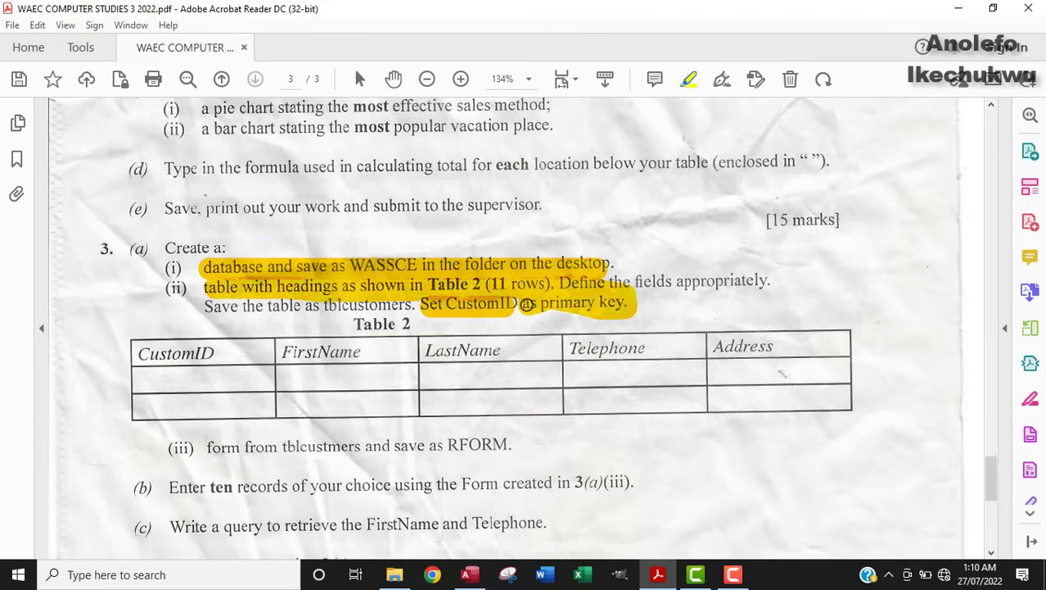
scroll(492, 374, down, 3)
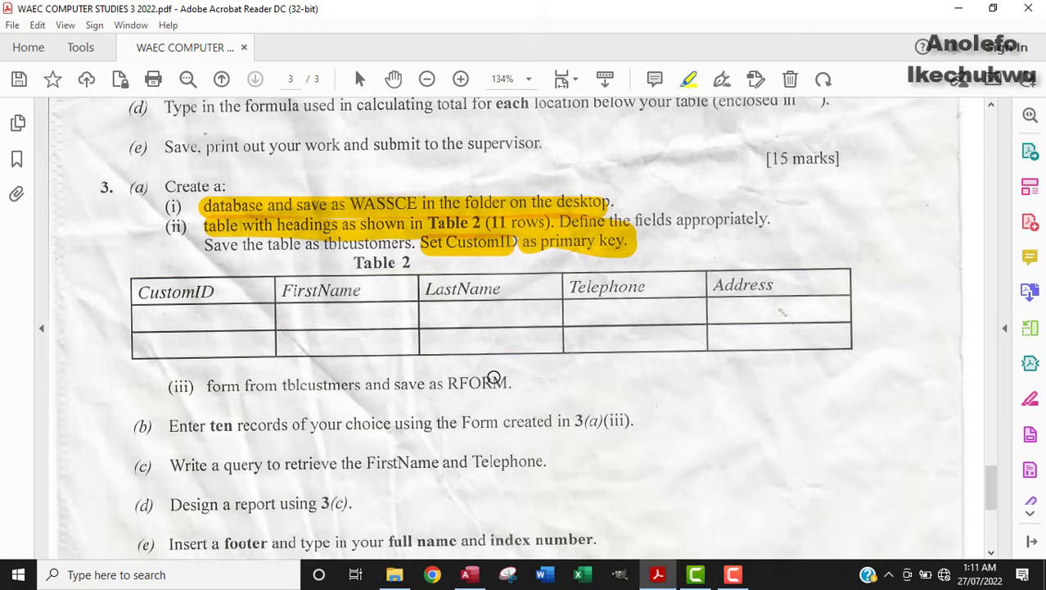
scroll(494, 376, down, 1)
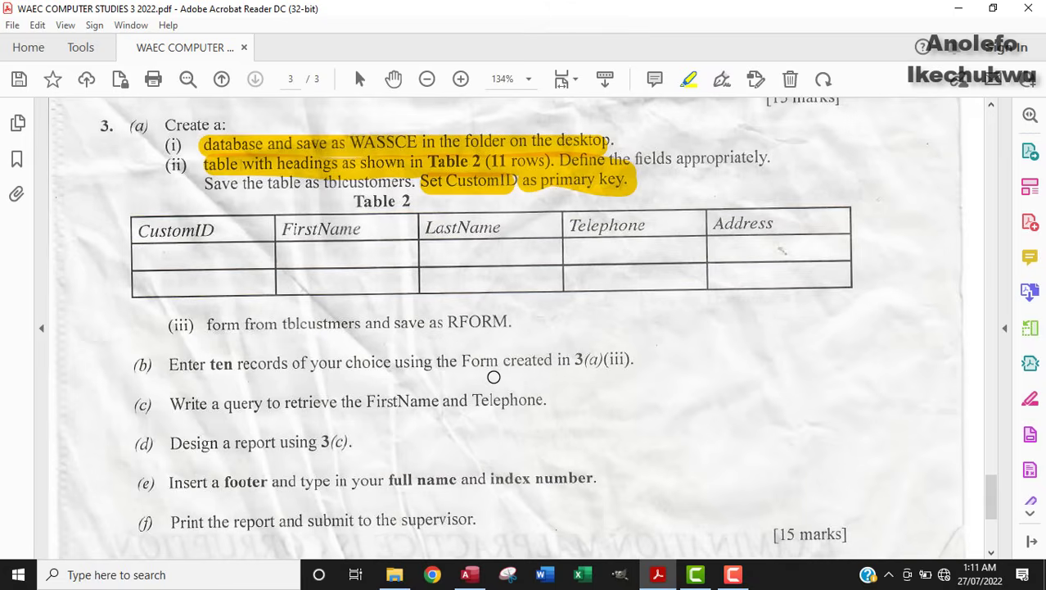
scroll(494, 377, down, 1)
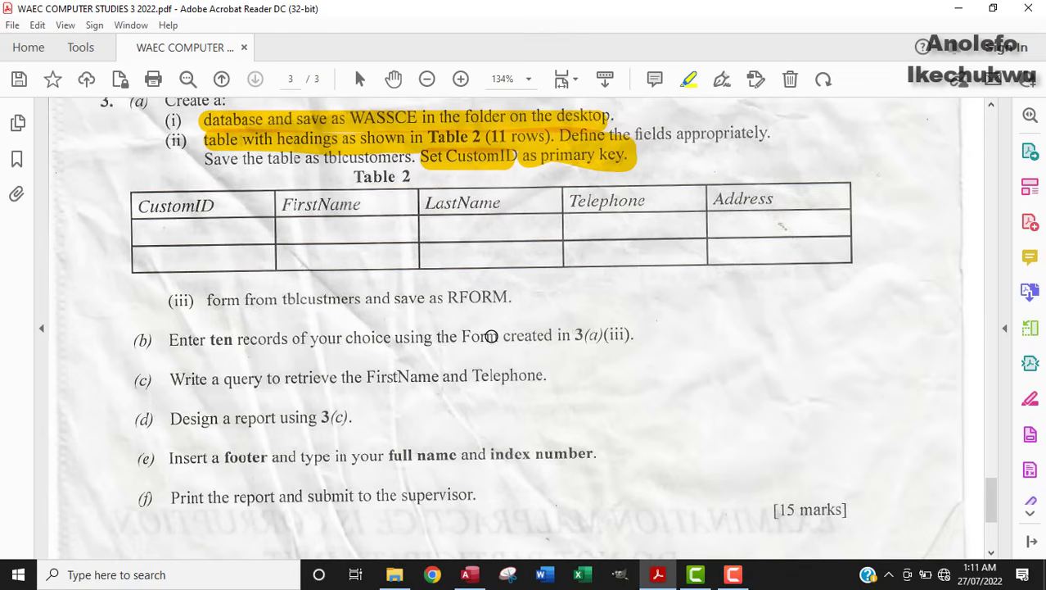
scroll(490, 336, up, 2)
click(161, 153)
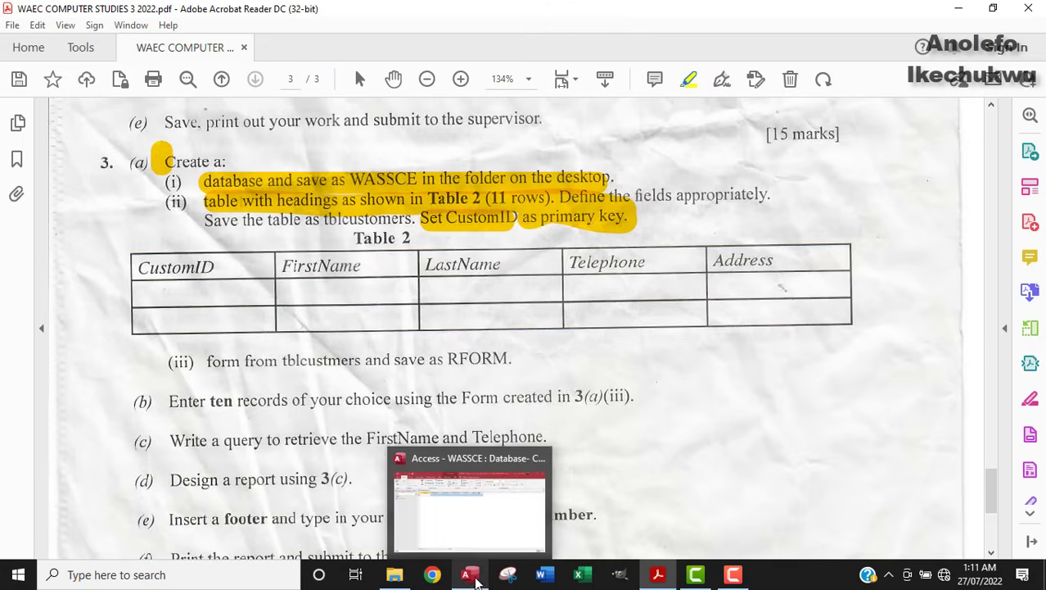
click(469, 574)
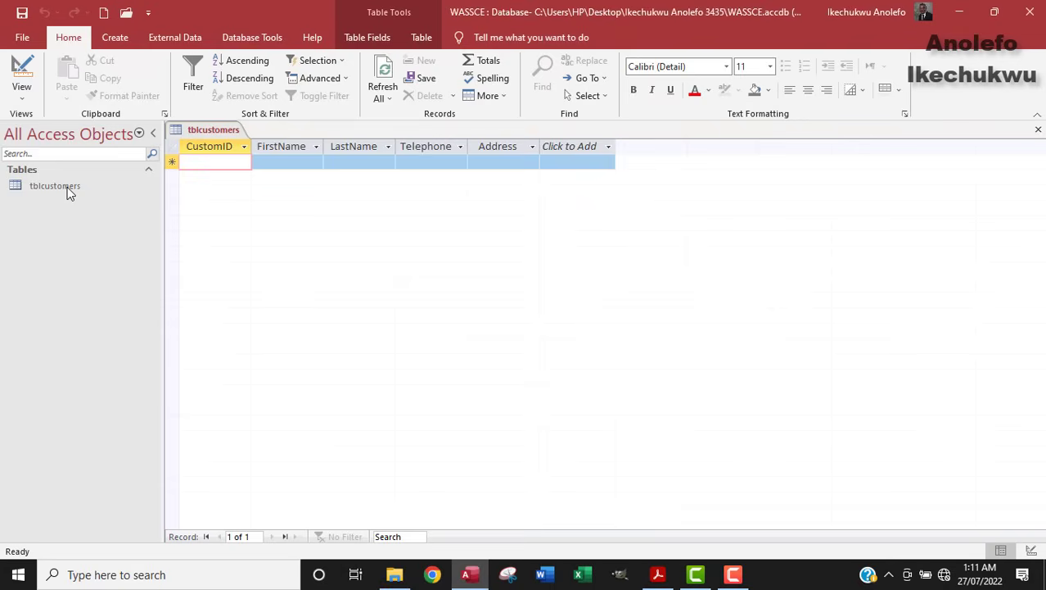
Step: Start a Form Wizard with all tblcustomers fields in Columnar layout
click(114, 38)
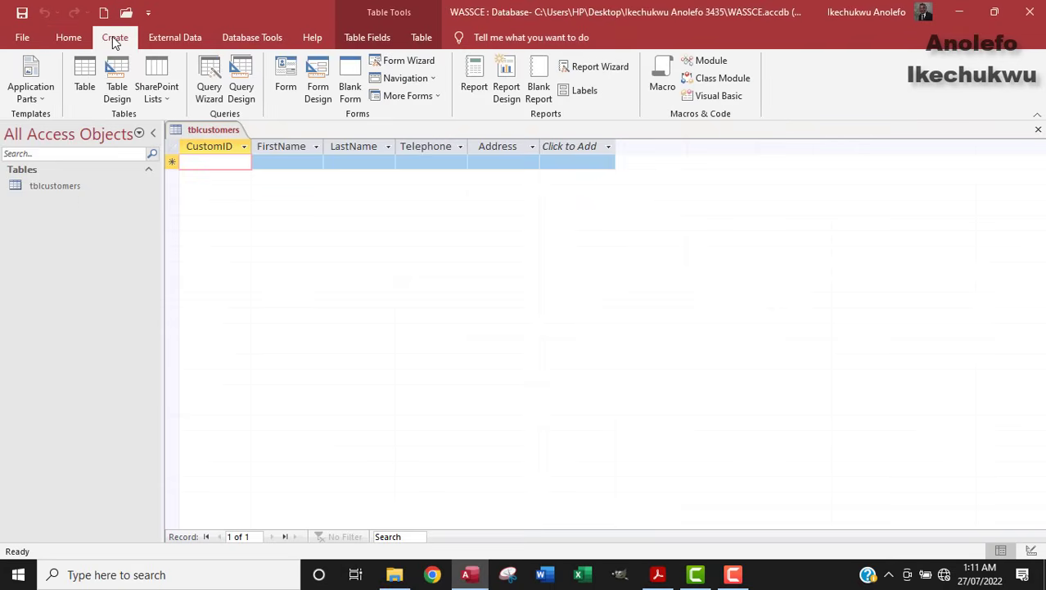
click(1038, 131)
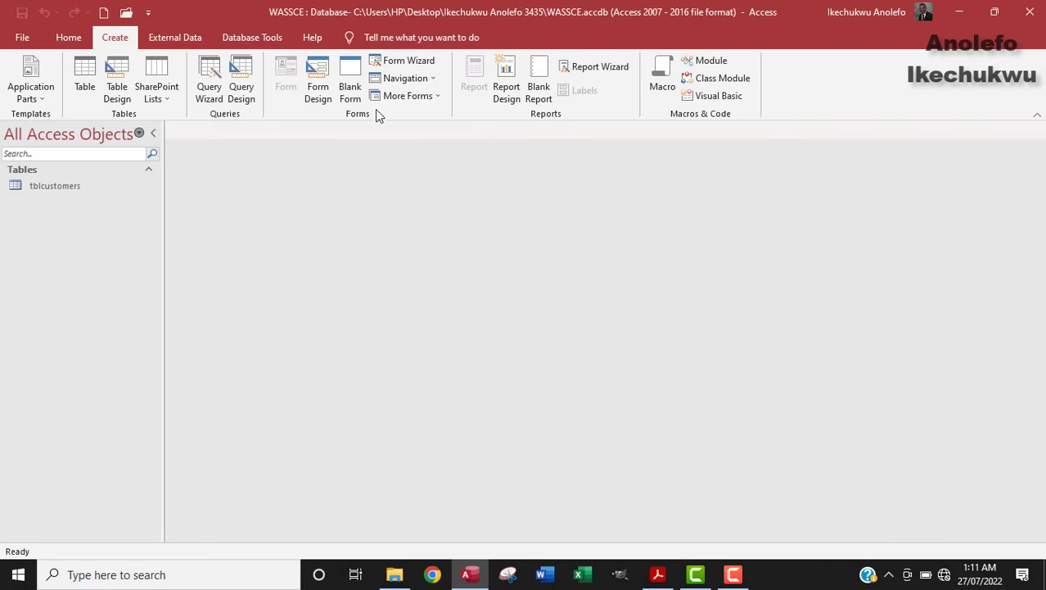
click(409, 61)
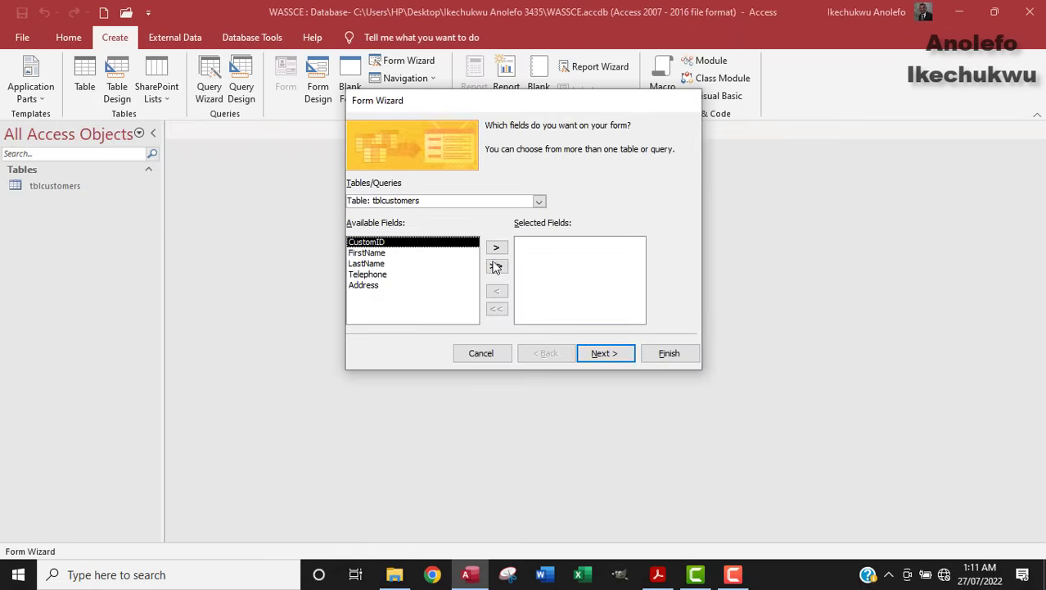
click(496, 264)
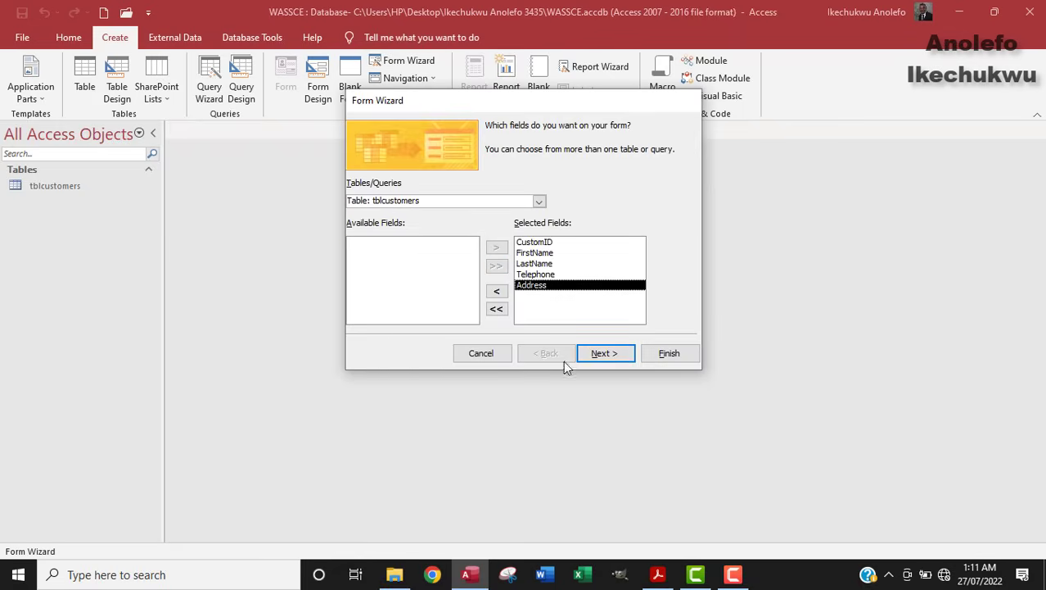
click(517, 284)
key(Return)
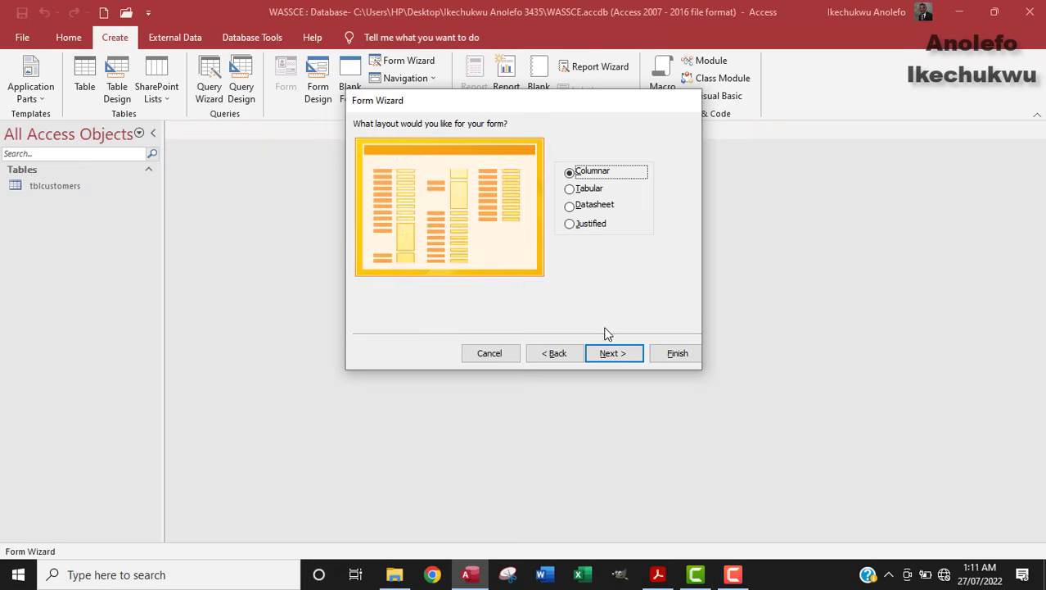
click(606, 358)
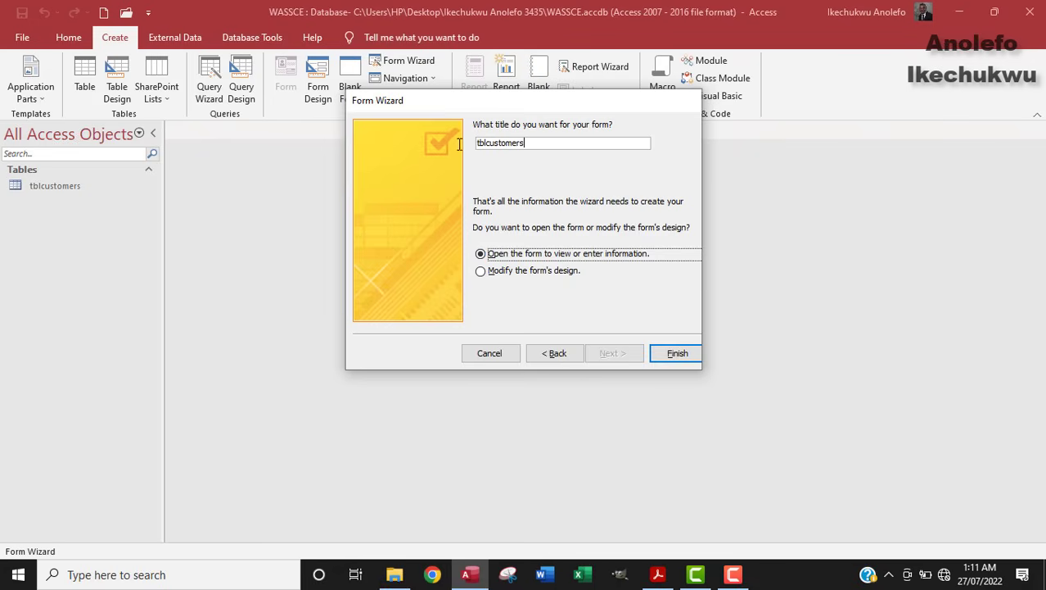
Step: Title the form RFORM and finish the wizard
key(shift+Tab)
click(659, 575)
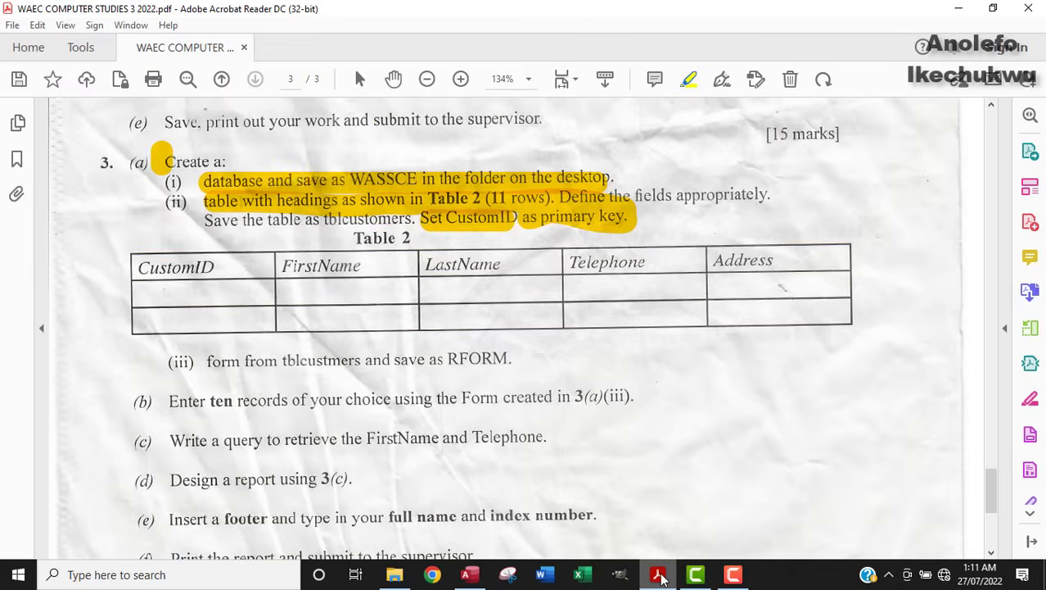
click(659, 576)
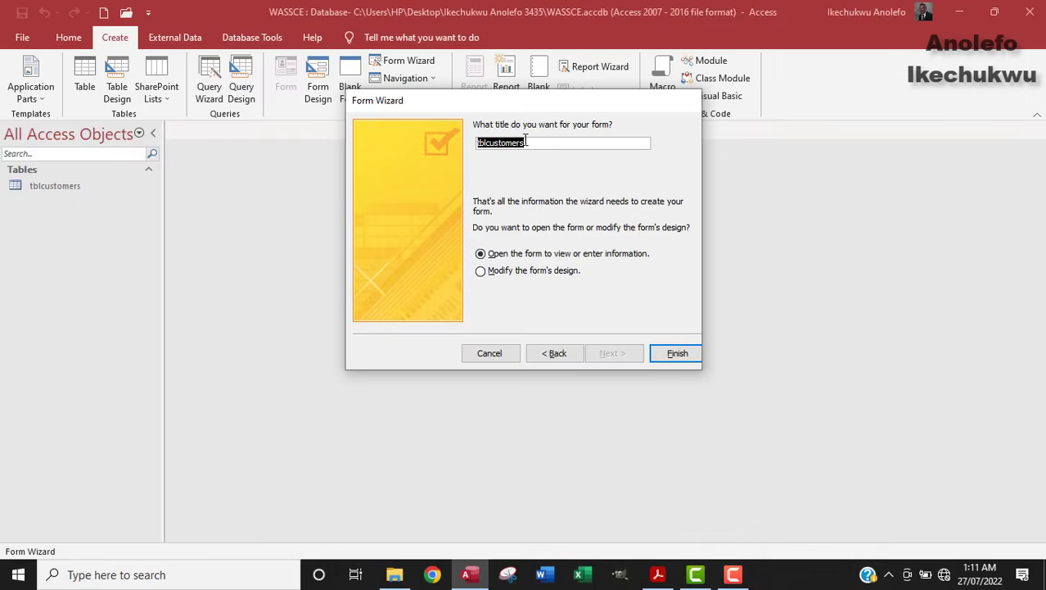
key(Caps_Lock)
text(RFORM)
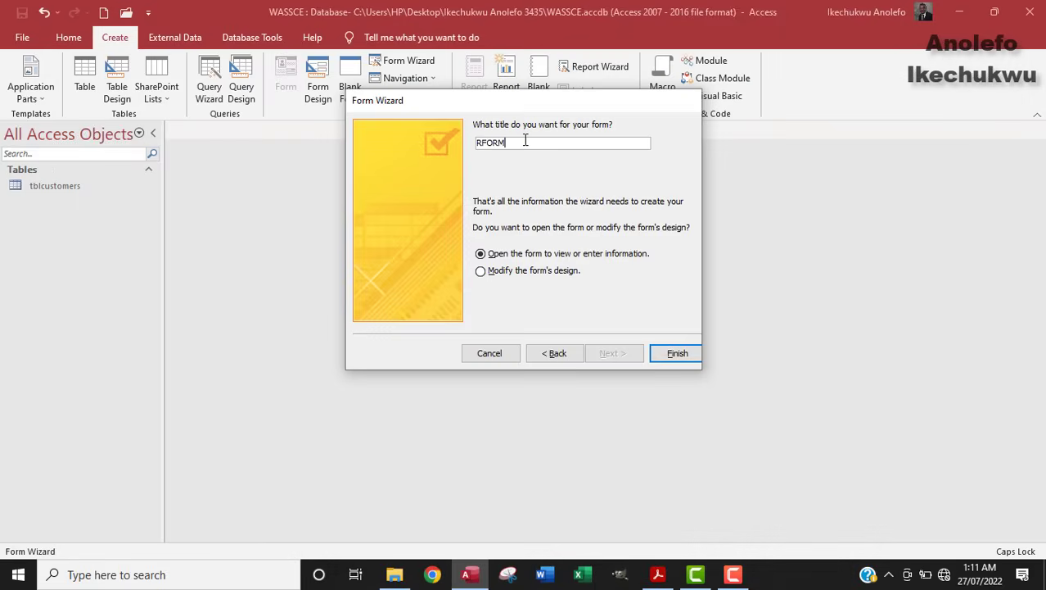
click(663, 577)
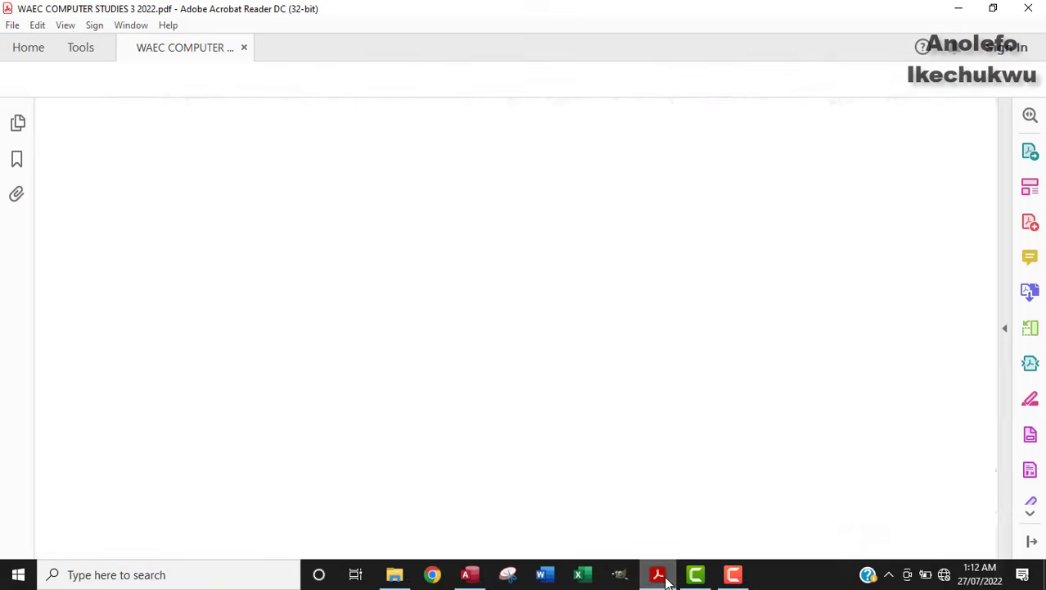
click(663, 576)
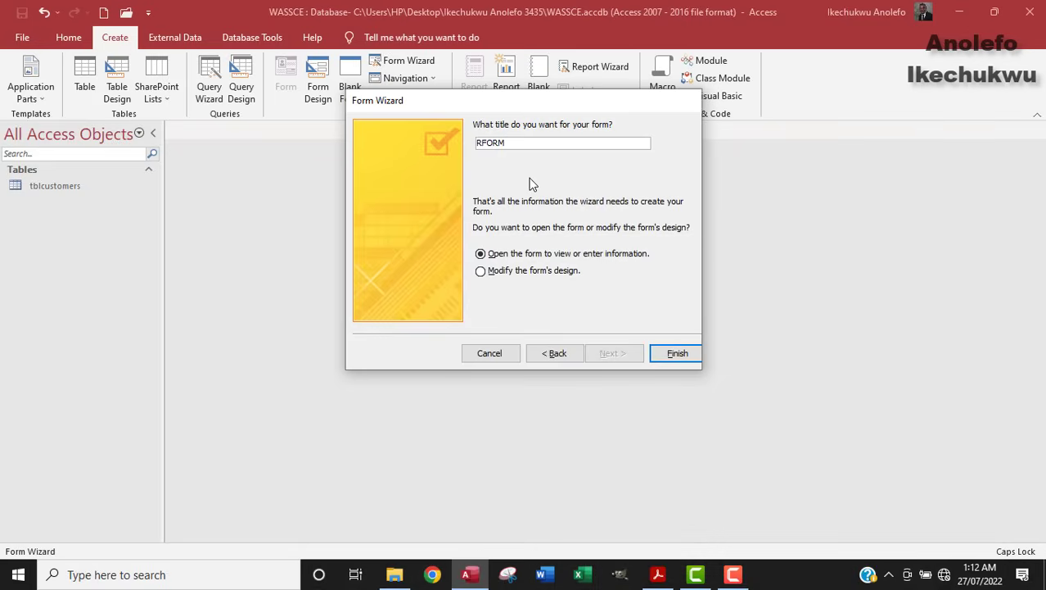
click(677, 355)
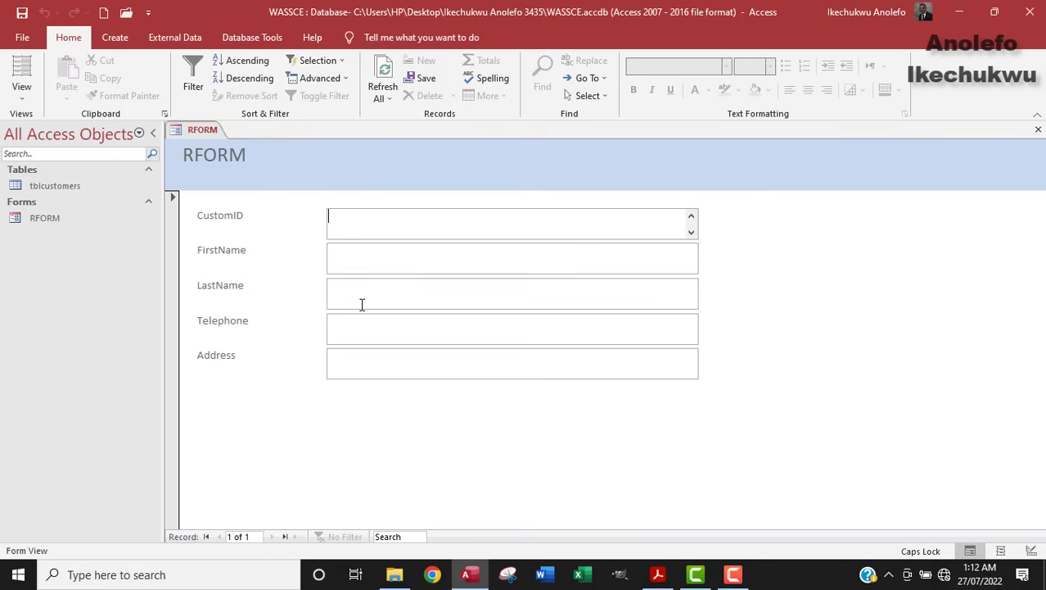
click(658, 577)
Step: Highlight task (iii) about saving the form as RFORM and scroll down to parts (b)–(f)
drag(182, 362, 507, 358)
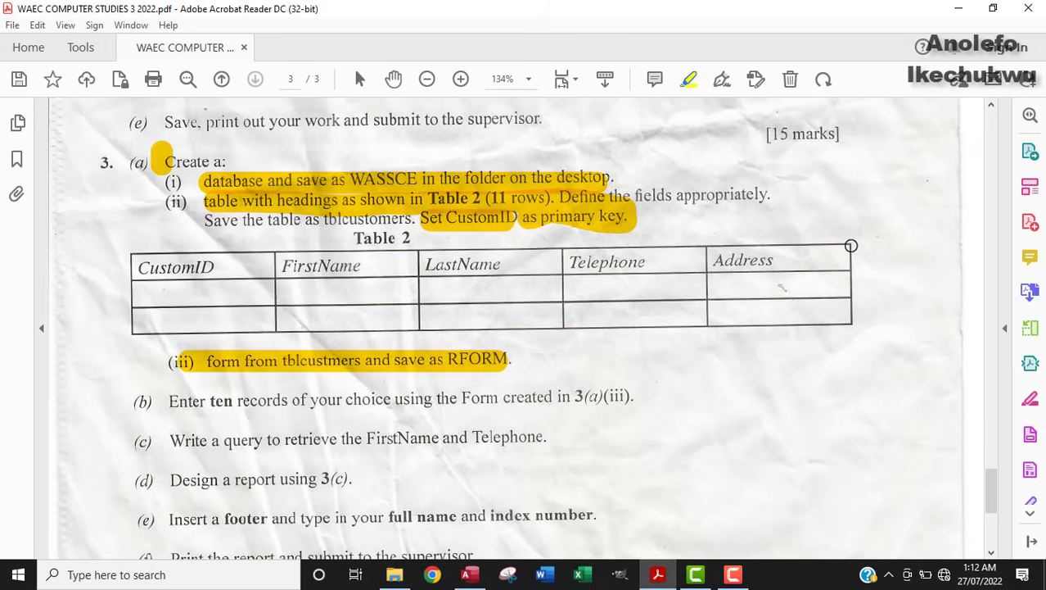
drag(992, 490, 992, 514)
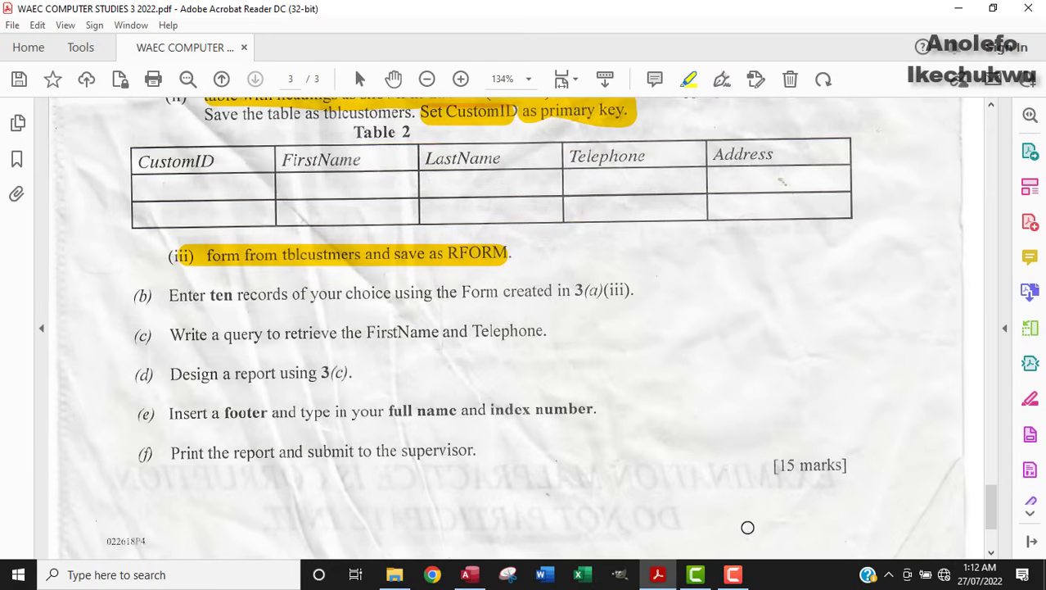
Step: Enter the first record's customer ID in RFORM
click(472, 567)
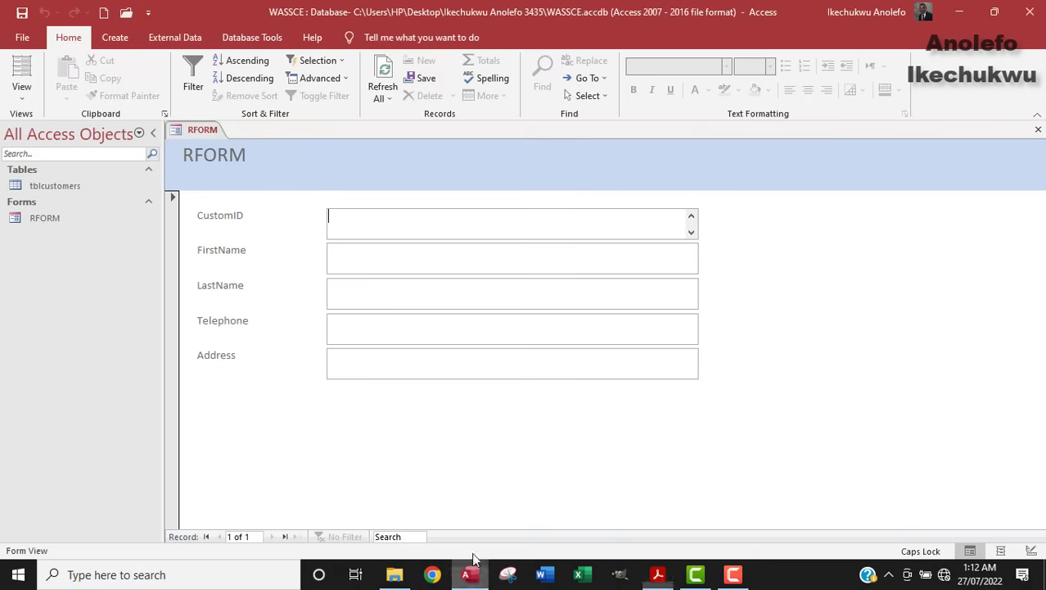
click(404, 233)
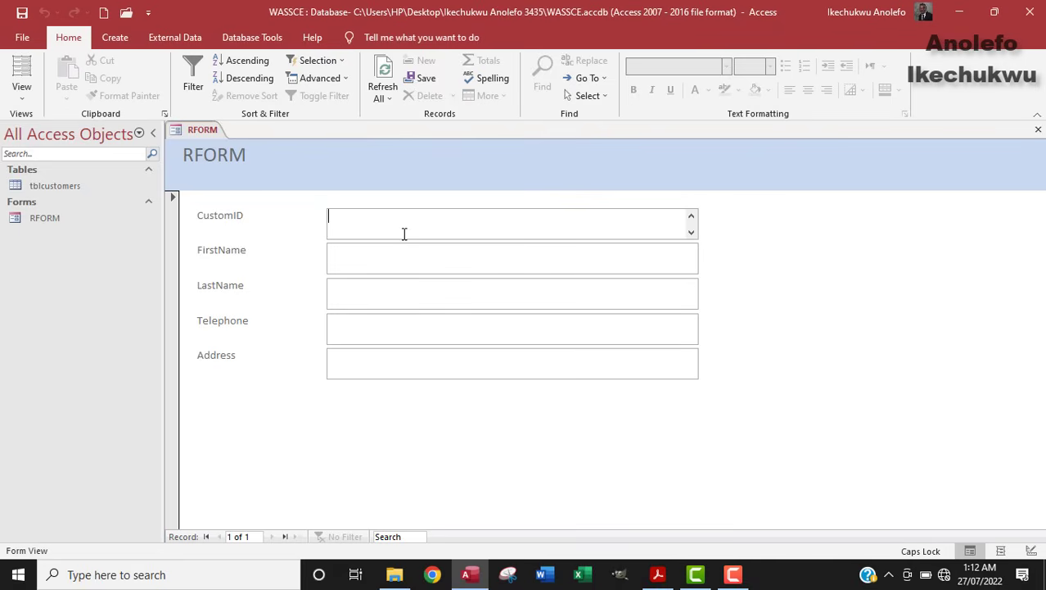
text(01)
key(BackSpace)
key(BackSpace)
key(Caps_Lock)
text(01)
key(BackSpace)
key(BackSpace)
key(Caps_Lock)
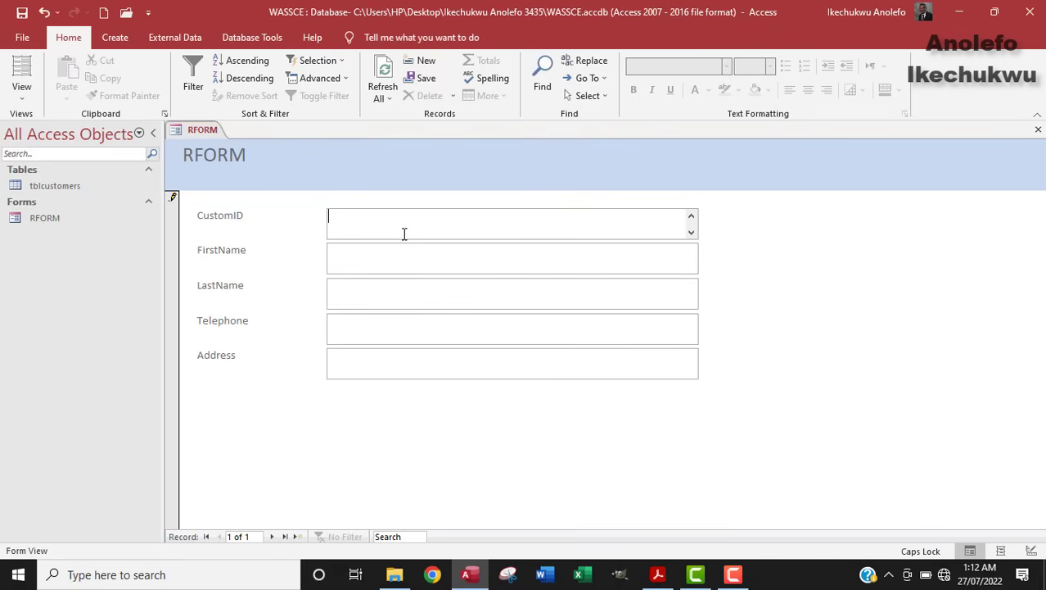
text(CUST1)
Step: Fill in the first customer's first name, last name, telephone number and address
click(391, 260)
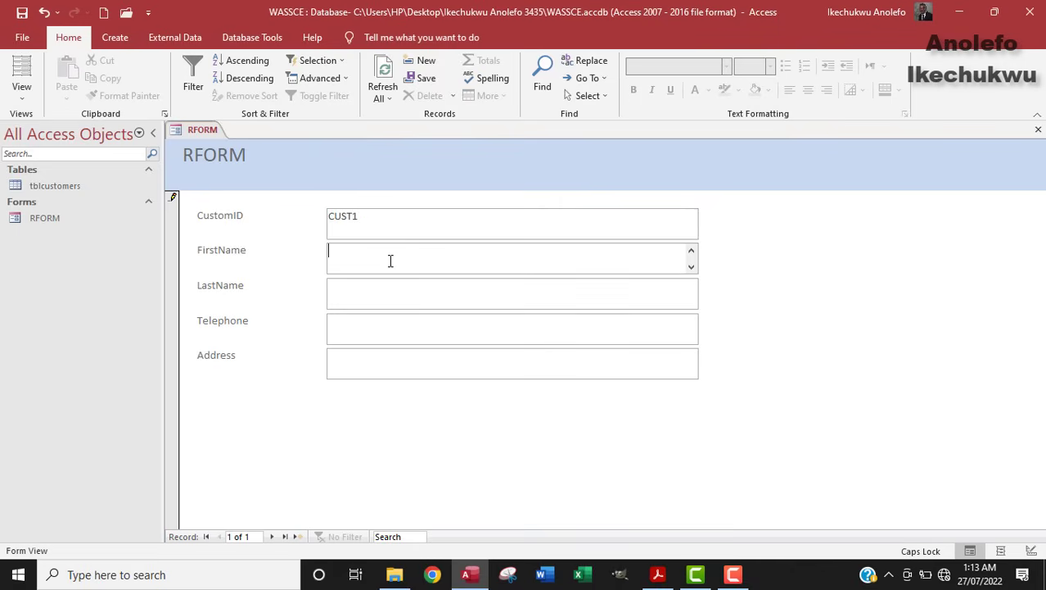
text(AB)
key(BackSpace)
key(BackSpace)
key(Caps_Lock)
click(374, 292)
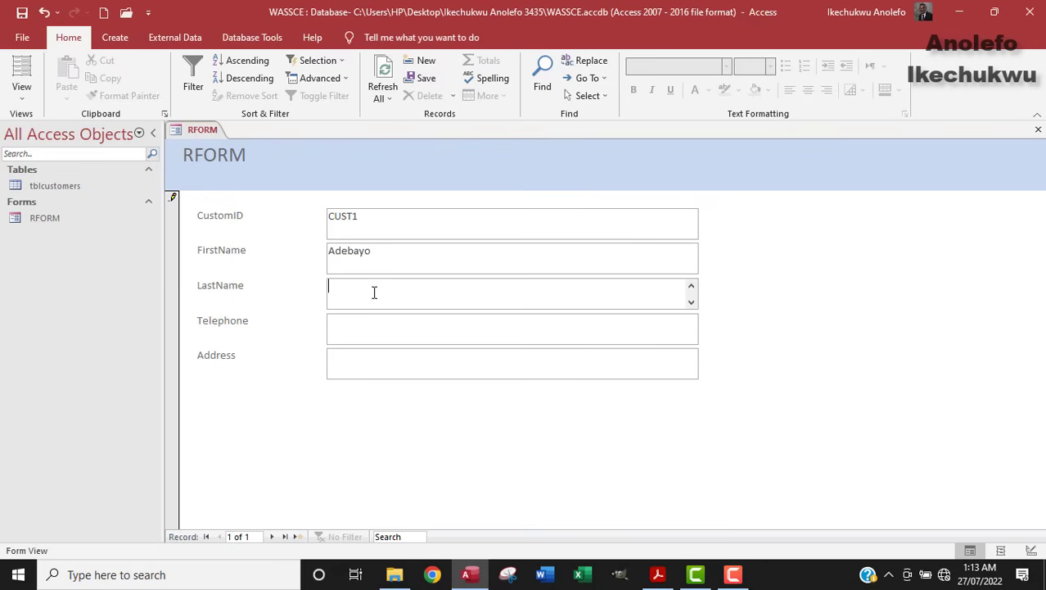
click(357, 331)
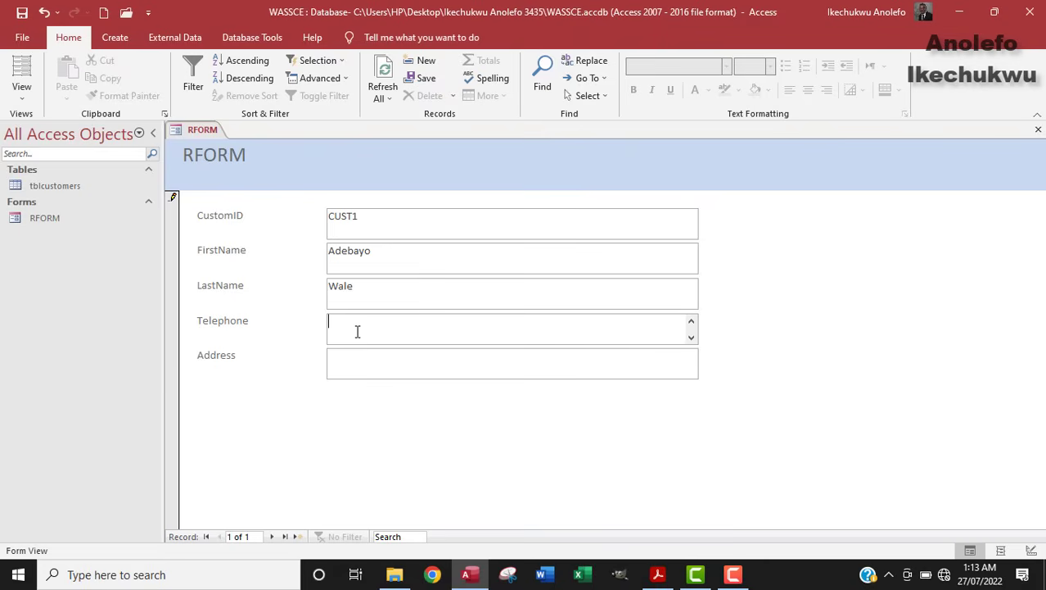
click(364, 365)
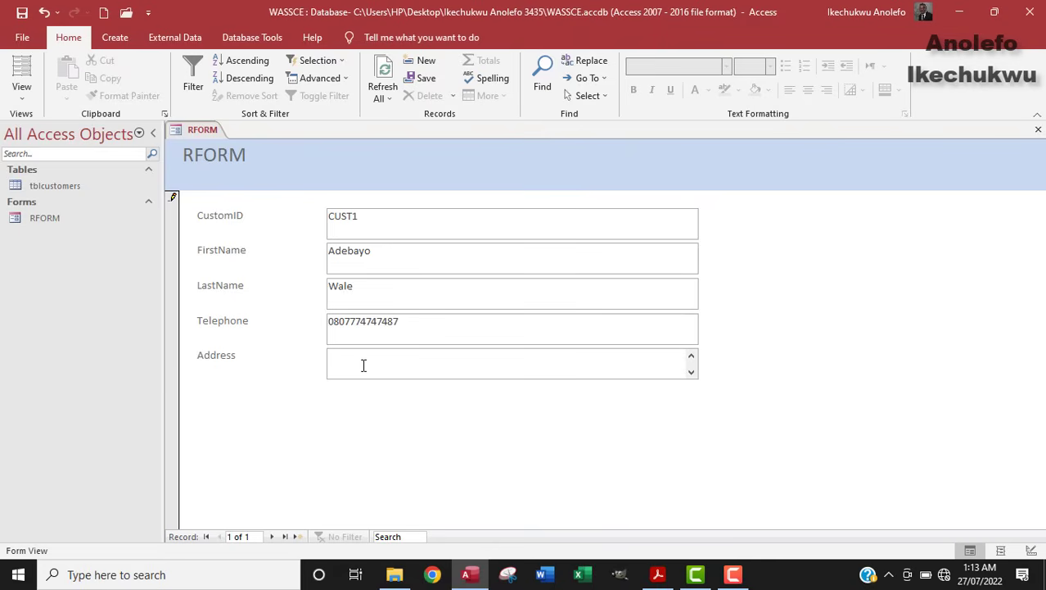
text(Ikeja, Lagos State)
Step: Start a new blank record and enter its customer ID
click(274, 545)
click(360, 221)
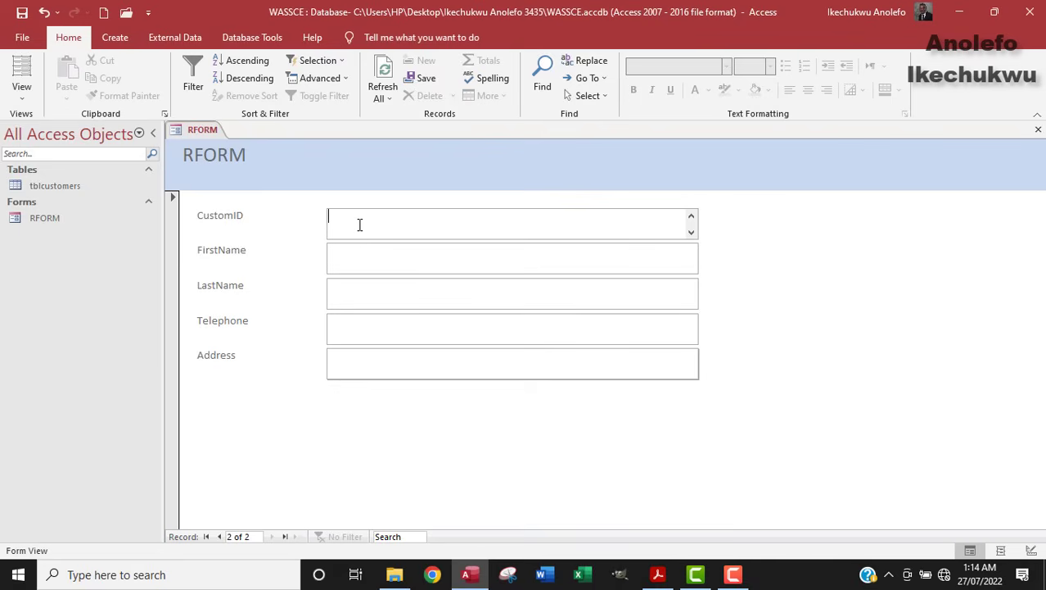
text(Cus)
key(Caps_Lock)
key(BackSpace)
text(UST)
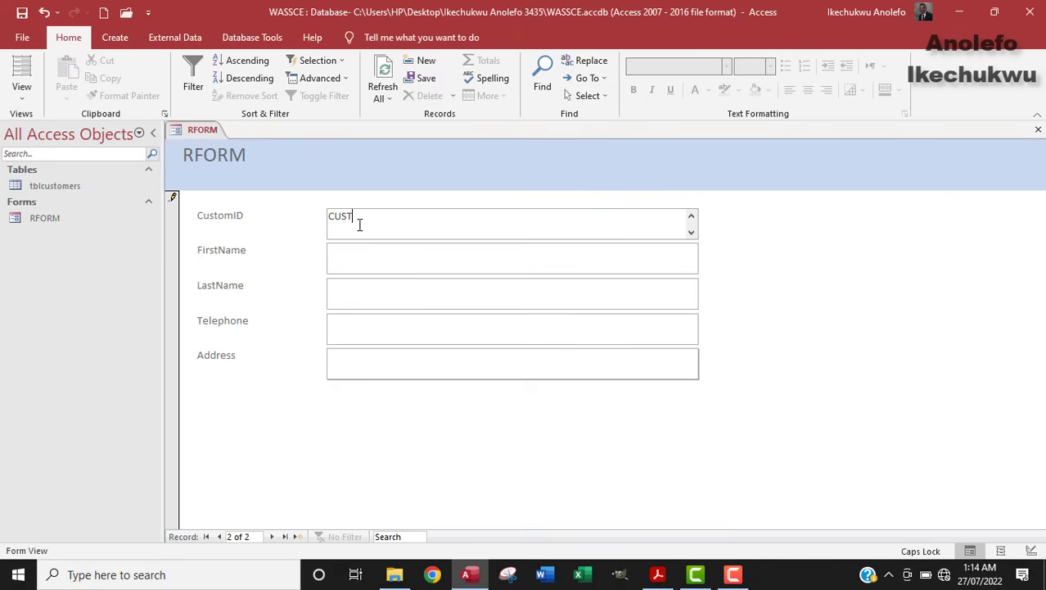
text(2)
Step: Fill in the second customer's first name, last name, telephone number and address
click(366, 262)
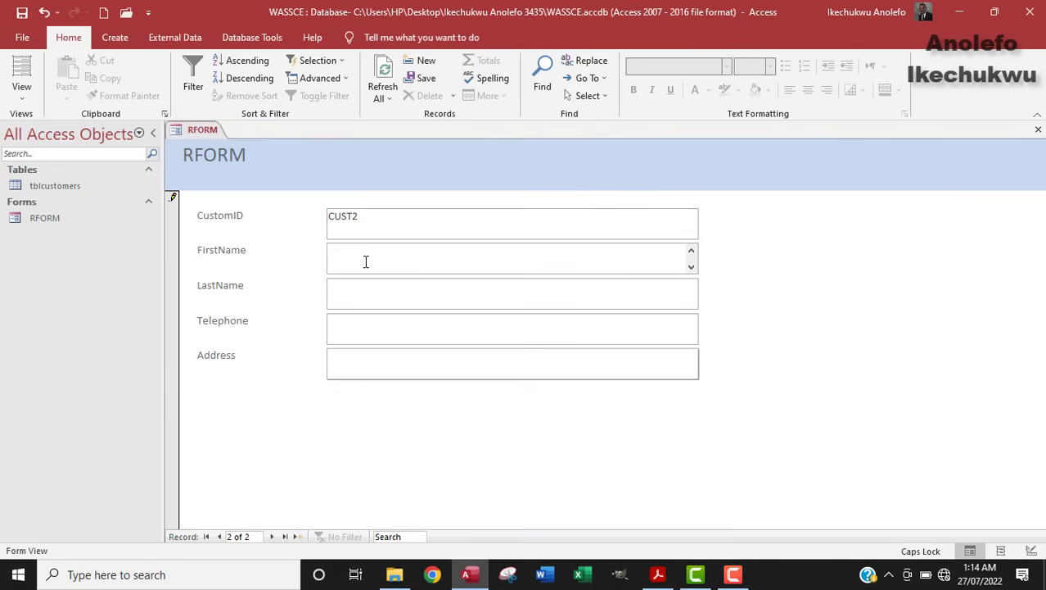
text(oNYE)
key(BackSpace)
key(BackSpace)
key(BackSpace)
key(BackSpace)
key(Caps_Lock)
click(359, 295)
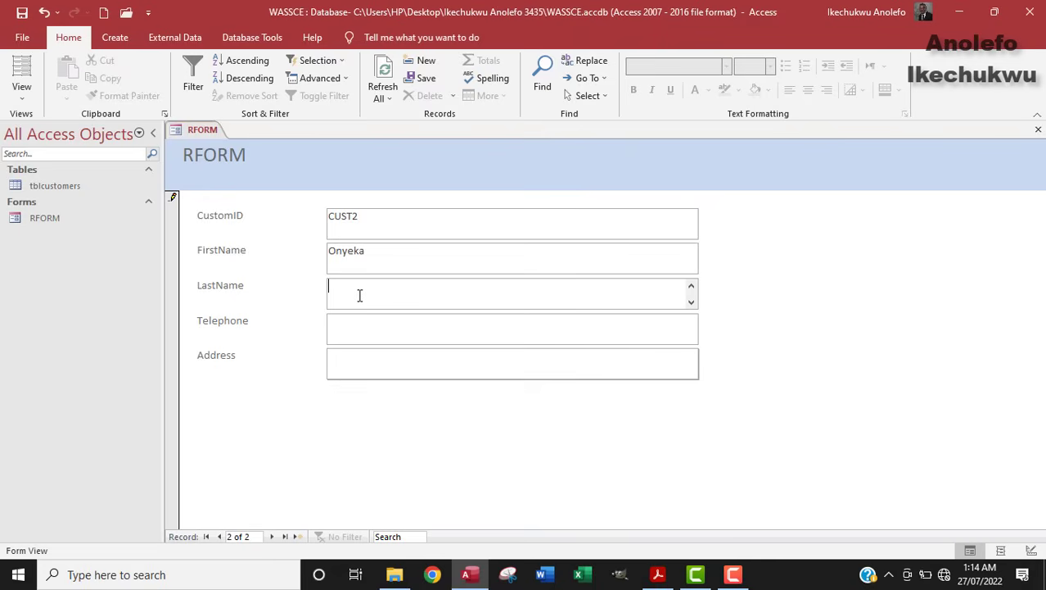
click(373, 330)
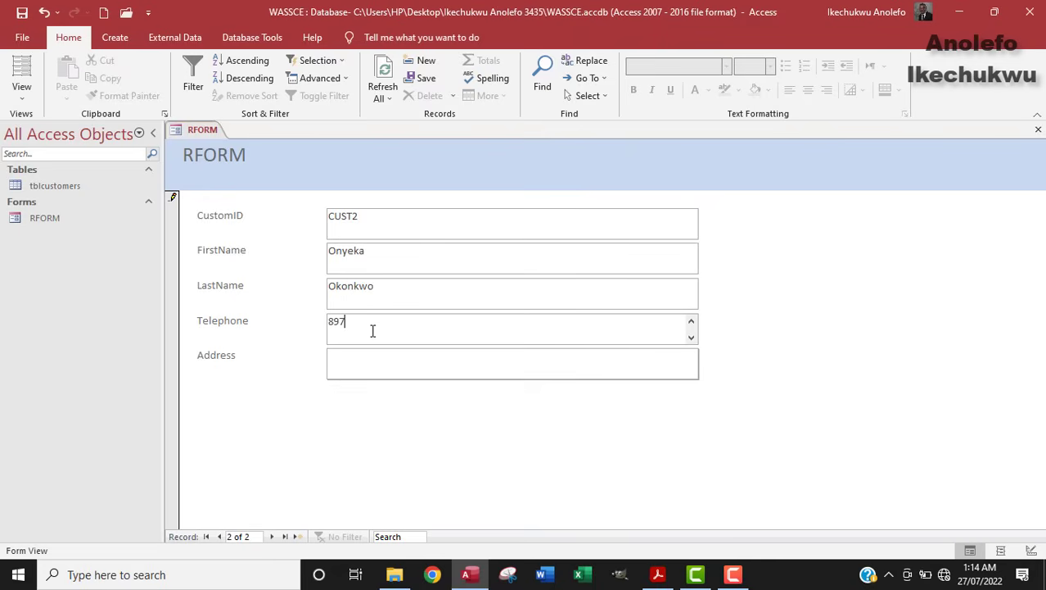
click(364, 358)
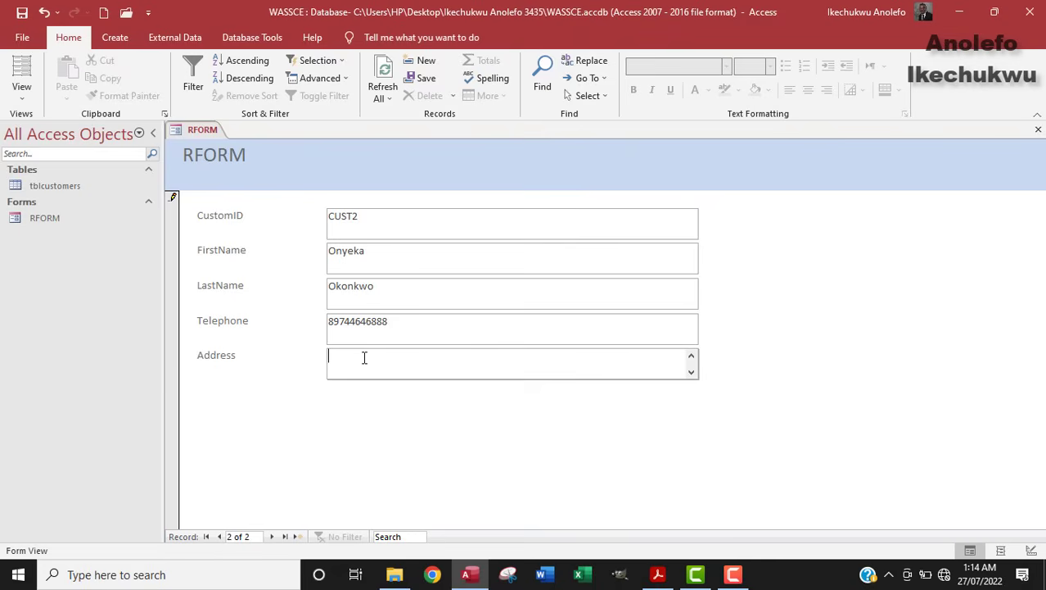
text(Nkpor, Anambra State)
Step: Finish entering customers and review CUST1–CUST10 in tblcustomers, widening the Address column
click(273, 536)
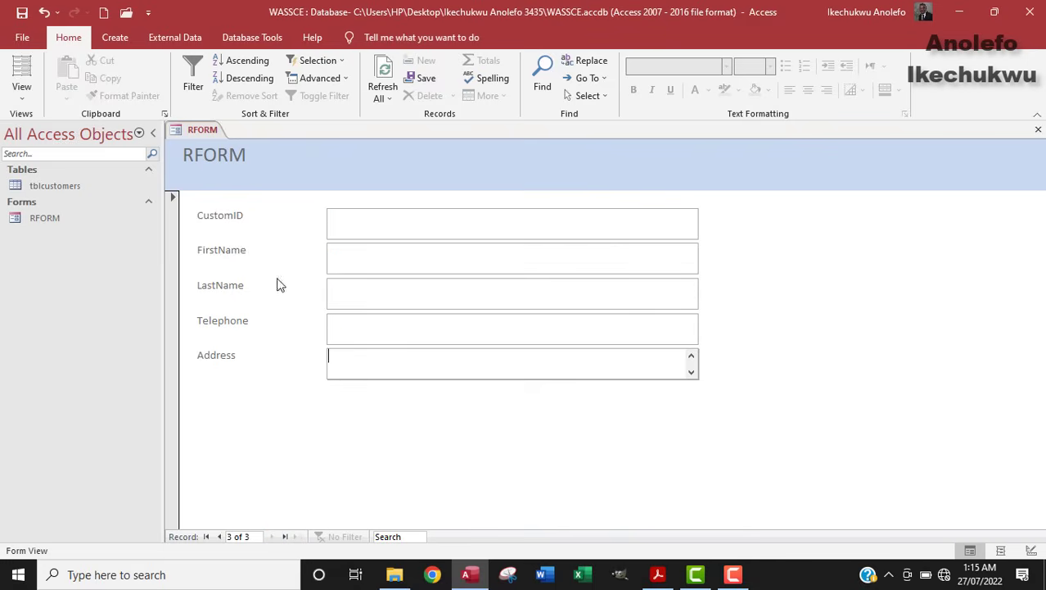
double_click(55, 186)
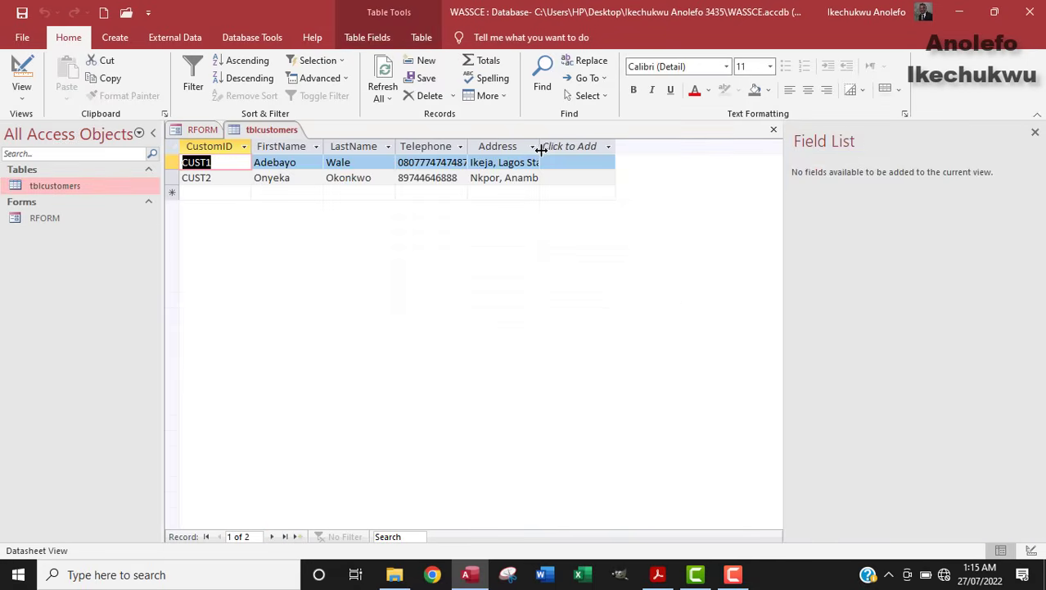
double_click(539, 146)
click(539, 146)
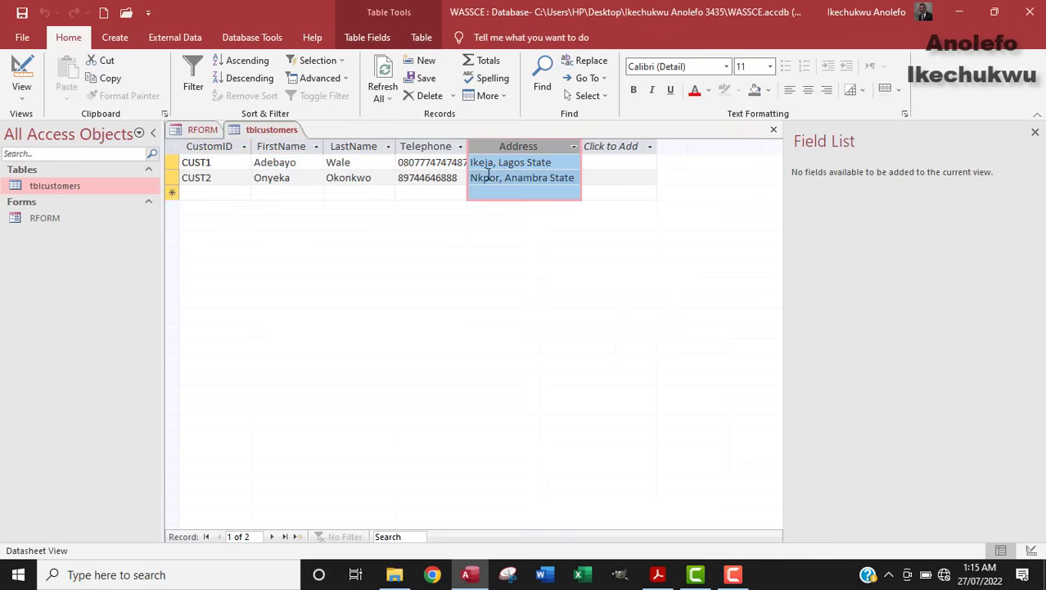
click(460, 146)
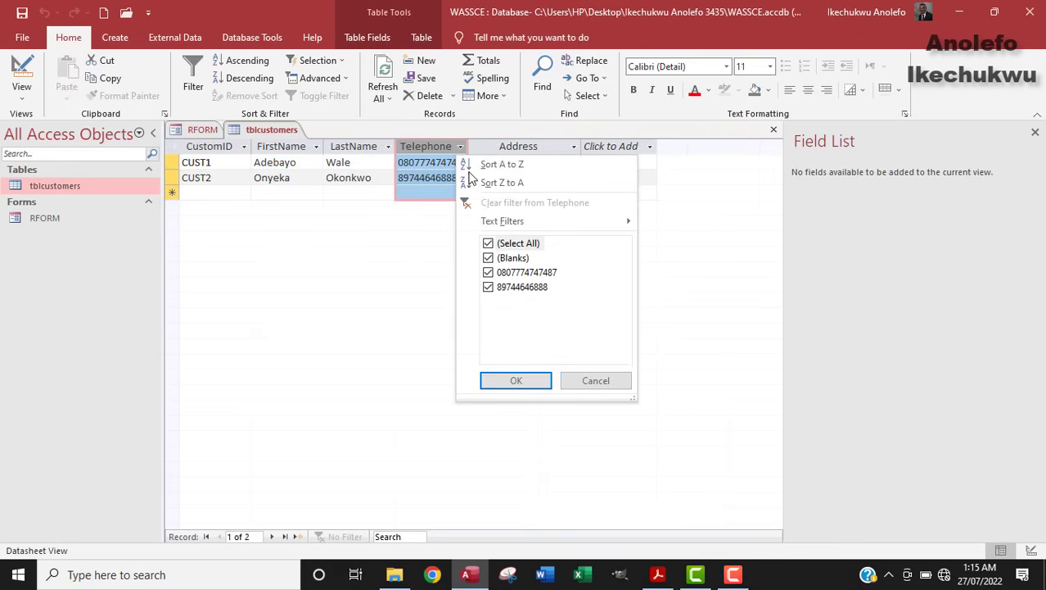
click(305, 243)
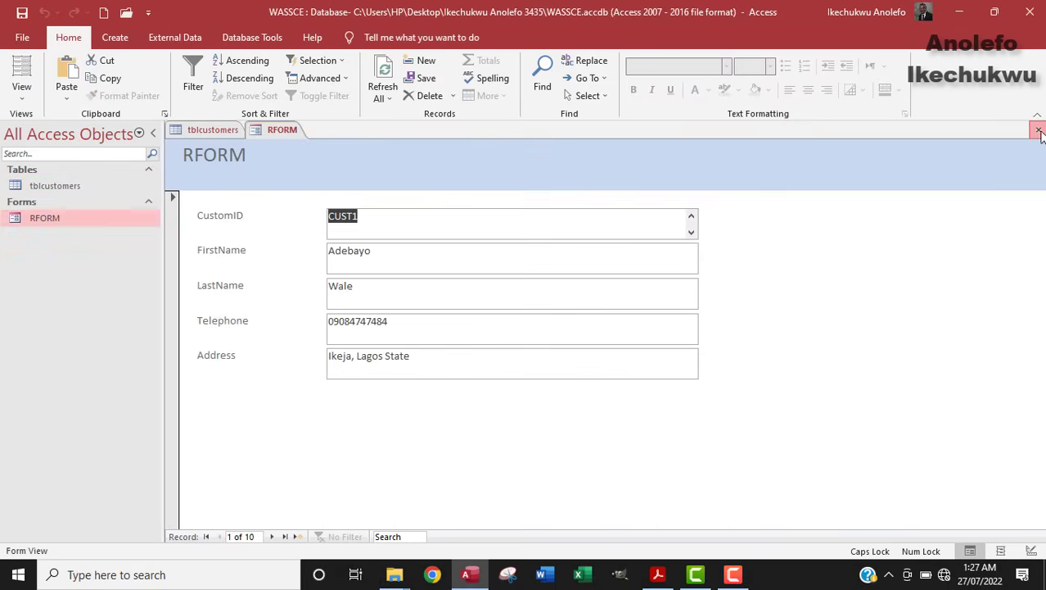
click(1037, 129)
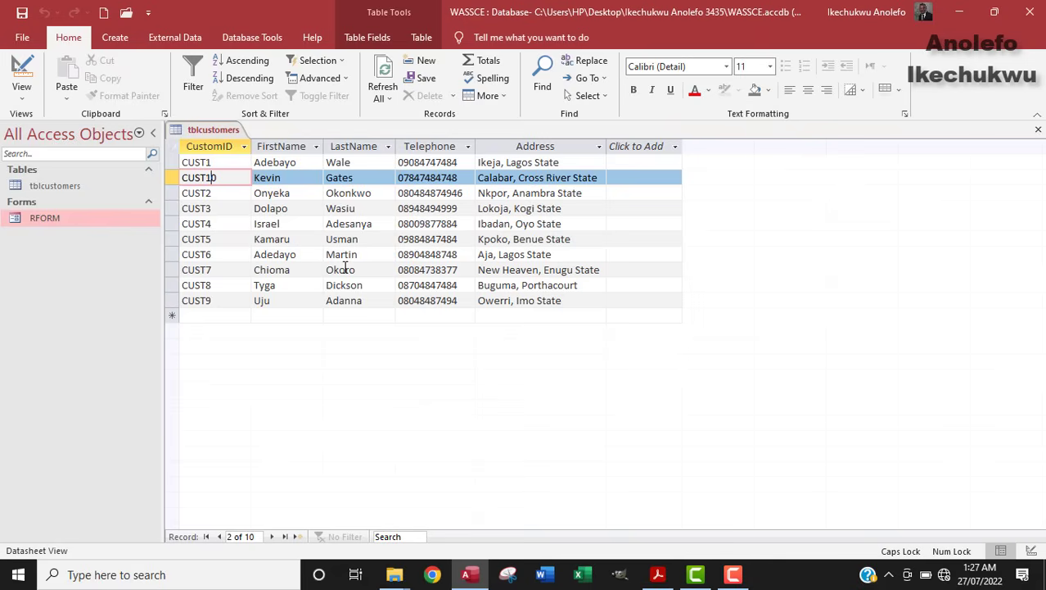
double_click(84, 218)
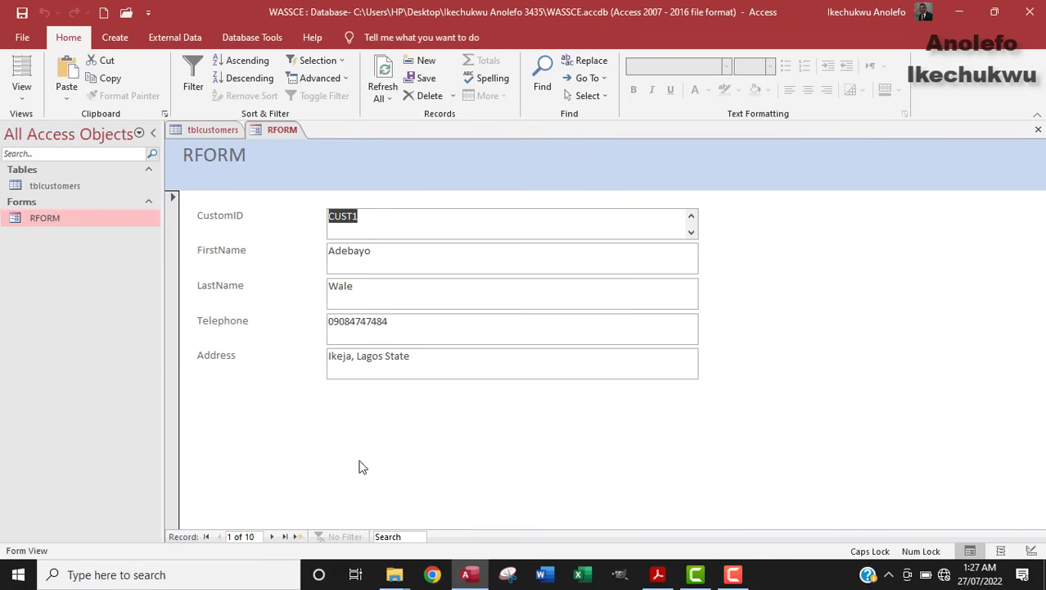
click(271, 536)
click(271, 537)
click(271, 537)
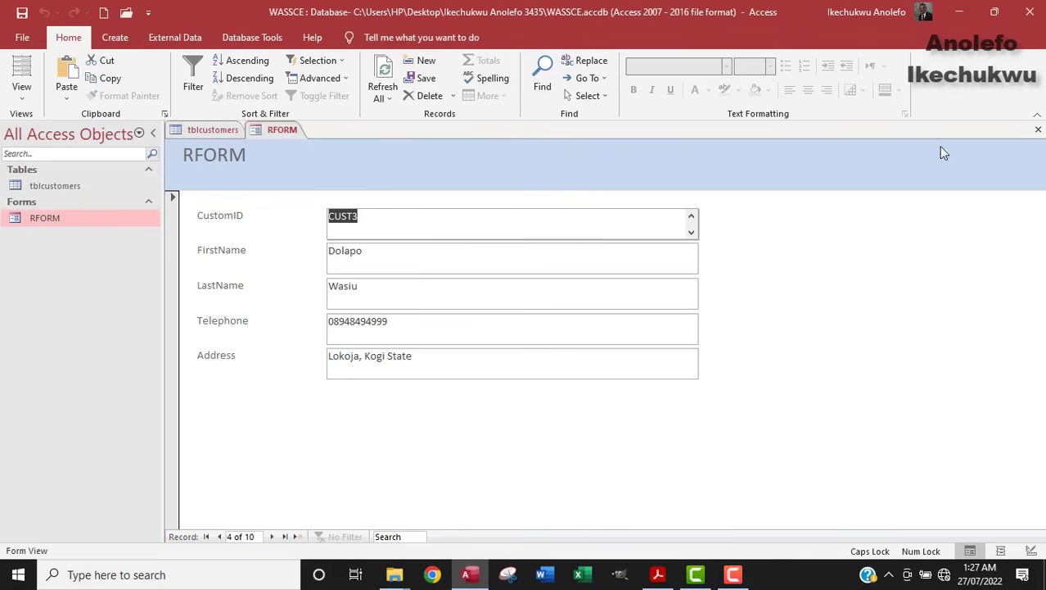
click(1038, 129)
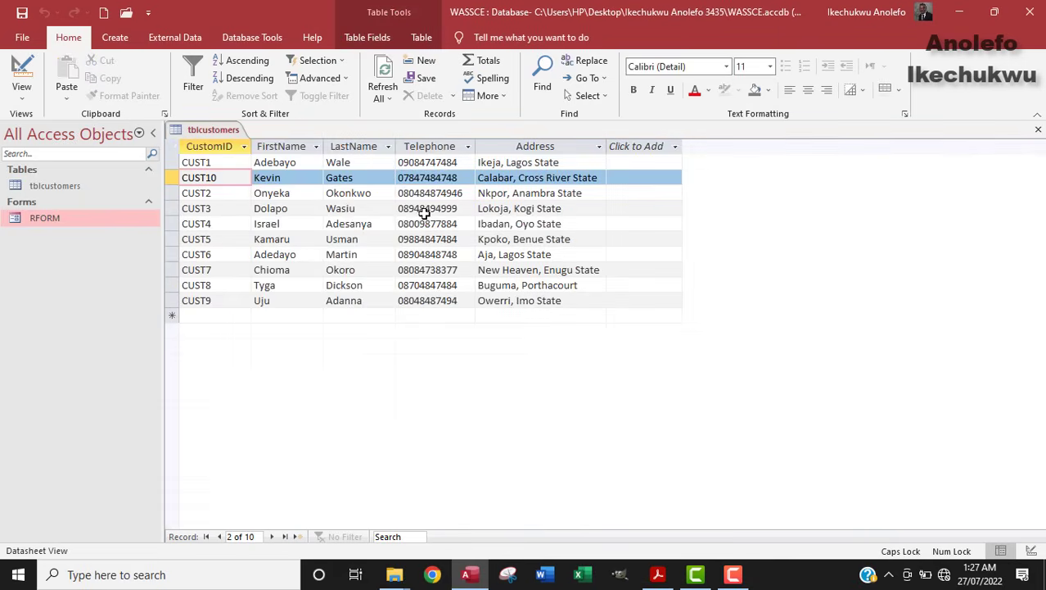
Step: Highlight exam task (b) on entering ten records, then return to Access
click(660, 577)
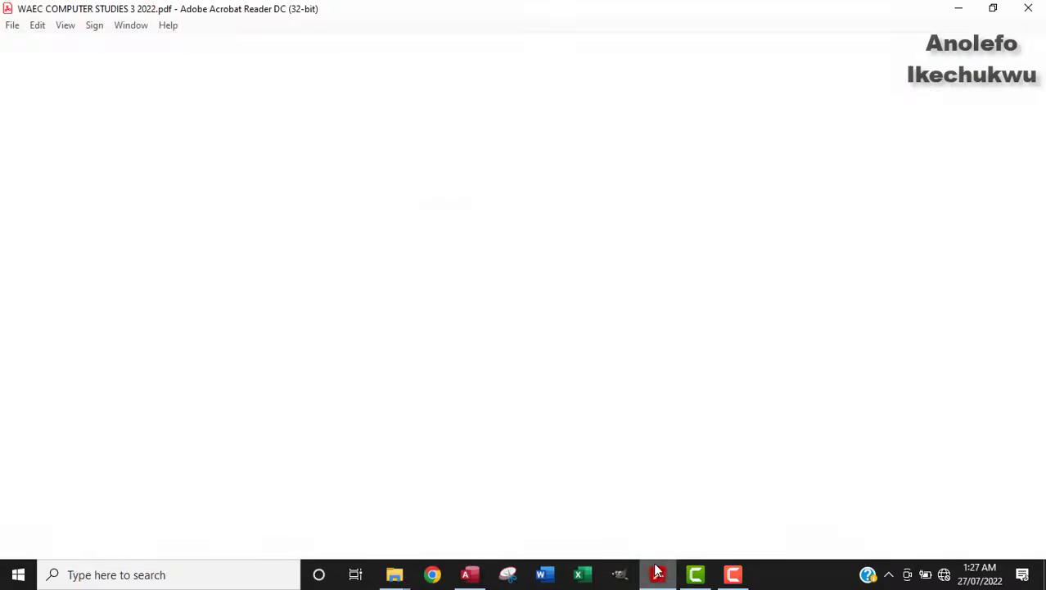
drag(173, 297, 624, 289)
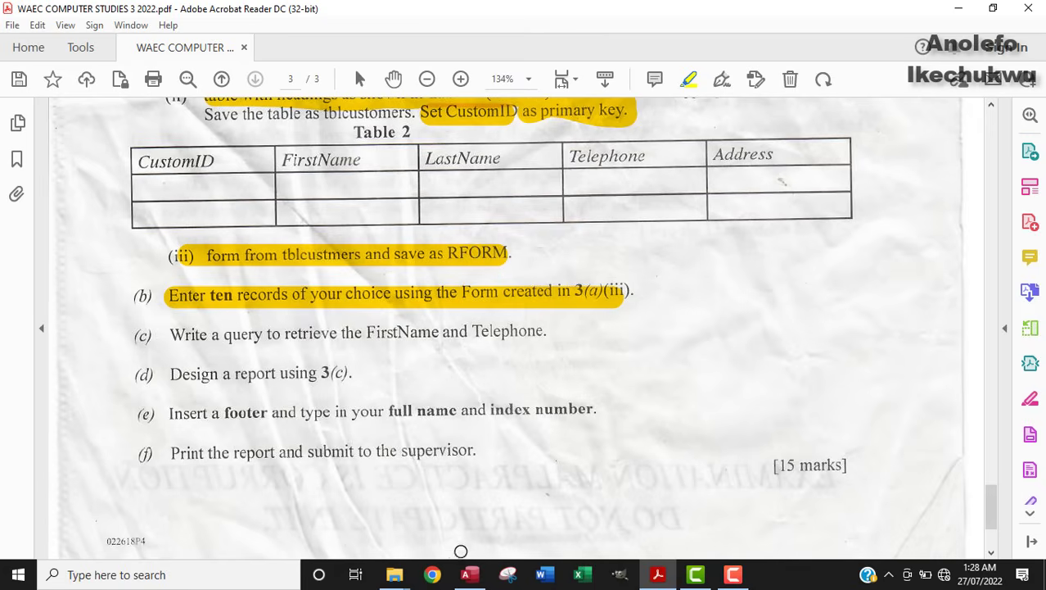
click(470, 574)
Step: Close tblcustomers and start a new query with the Simple Query Wizard
click(121, 44)
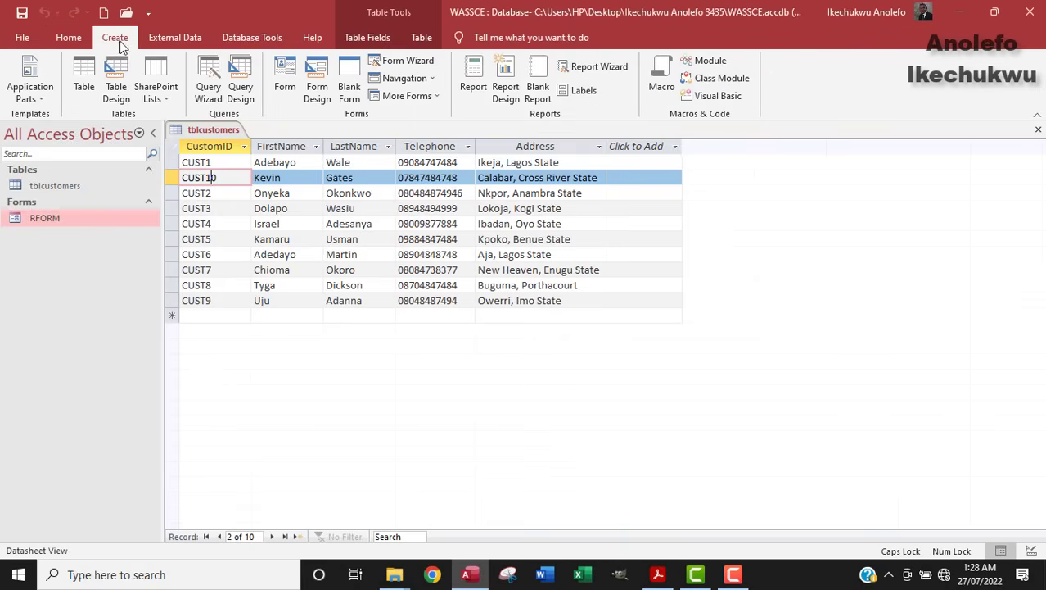
click(1038, 129)
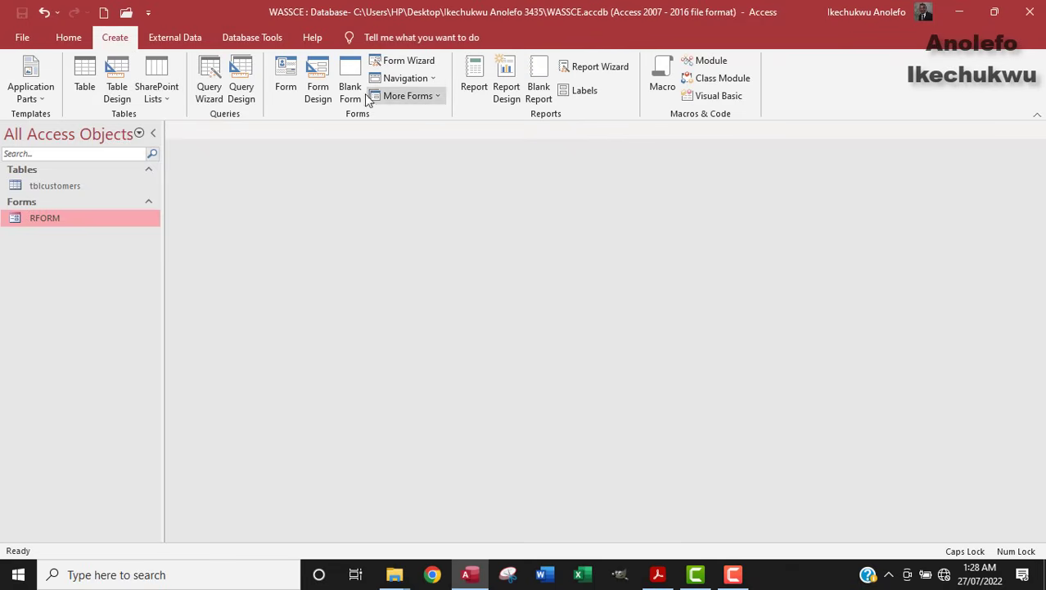
click(209, 90)
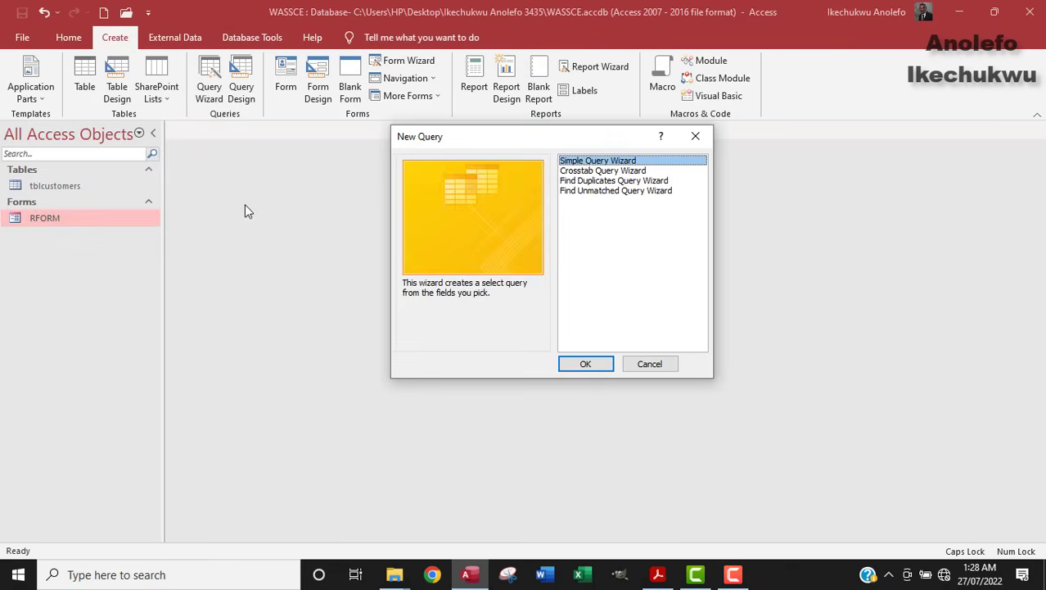
click(591, 362)
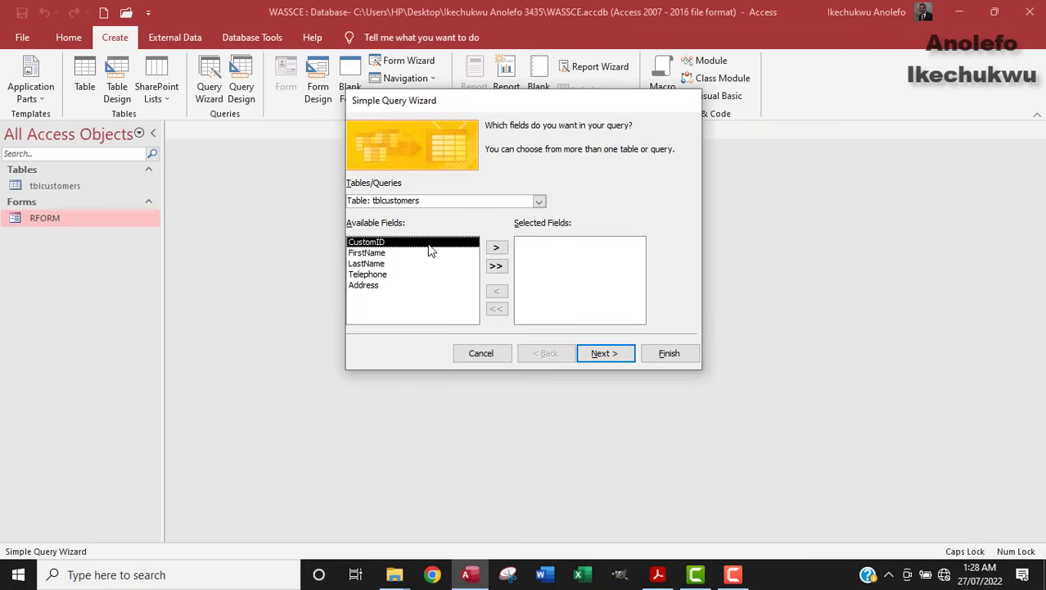
Step: Add the LastName and Telephone fields and finish the query to view its results
click(382, 264)
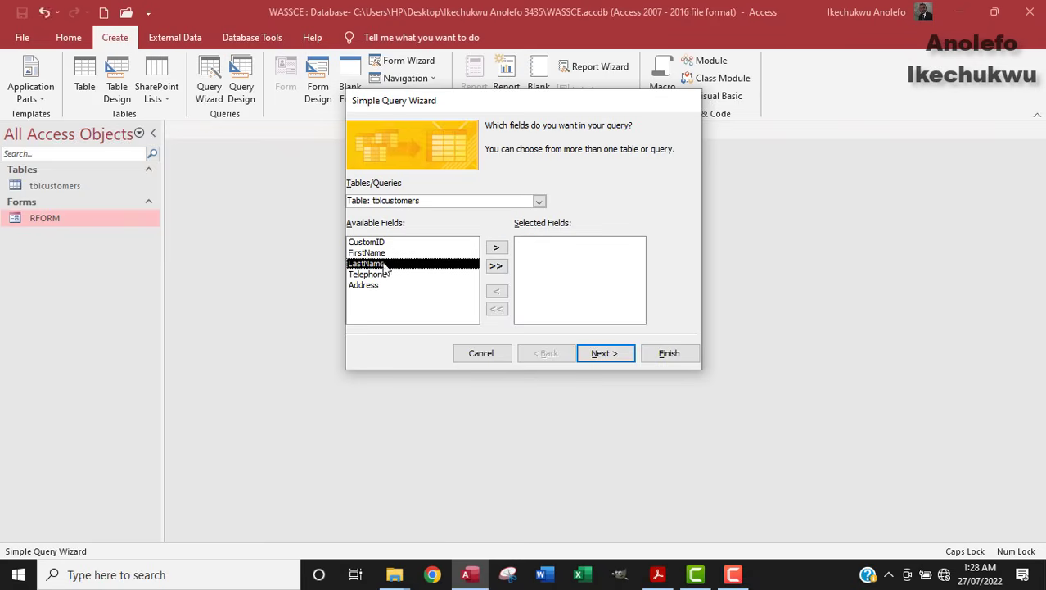
click(496, 248)
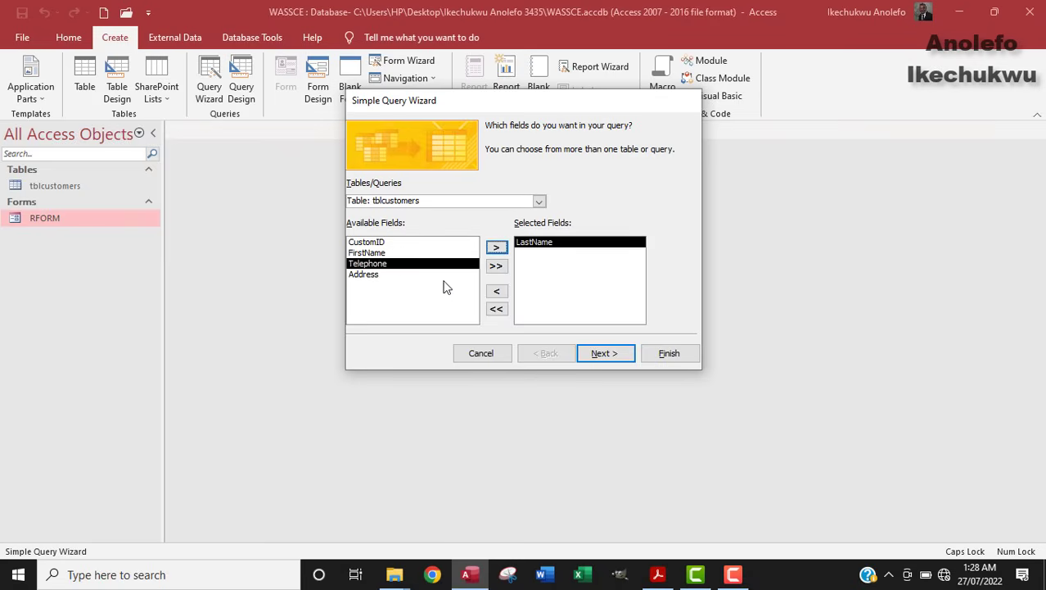
click(496, 247)
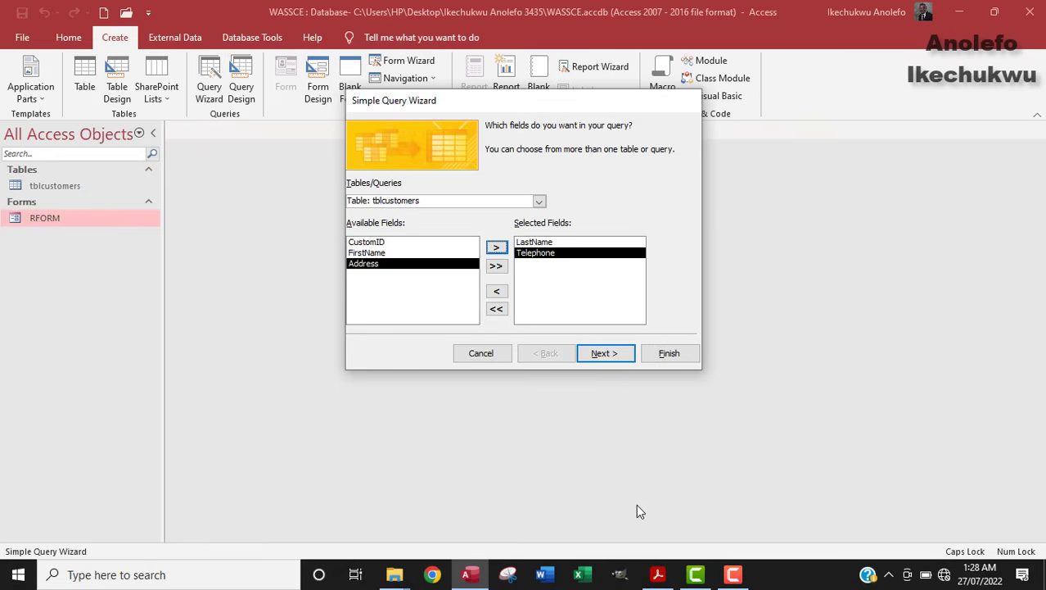
click(659, 578)
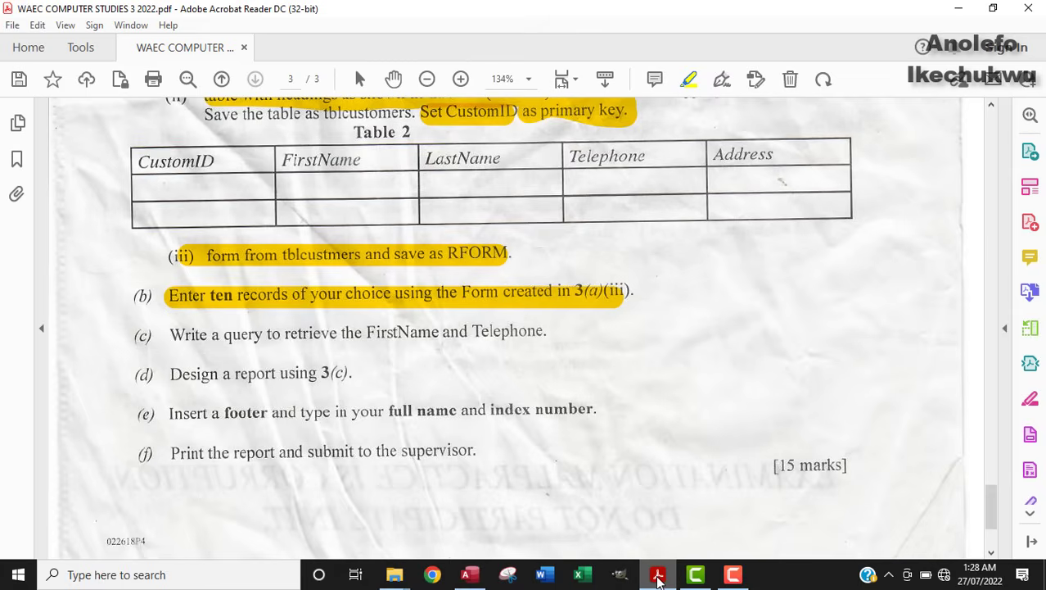
click(658, 578)
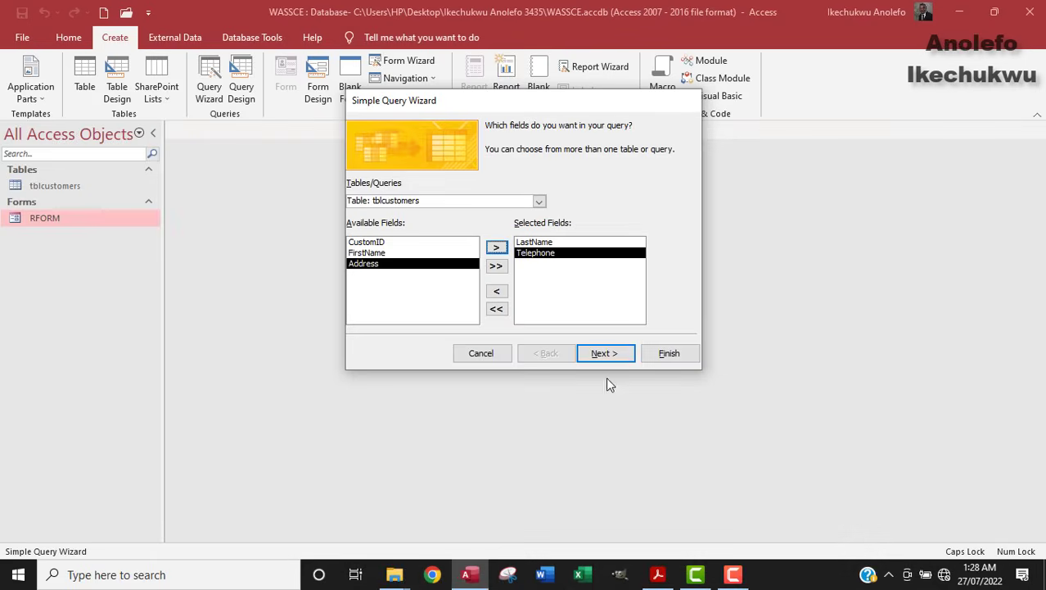
click(610, 355)
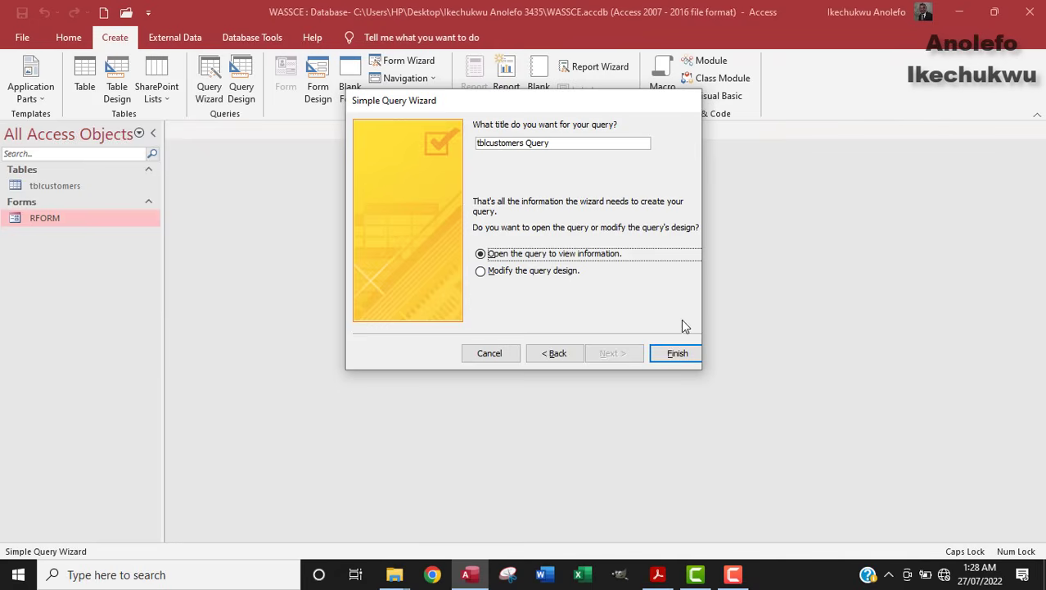
click(673, 357)
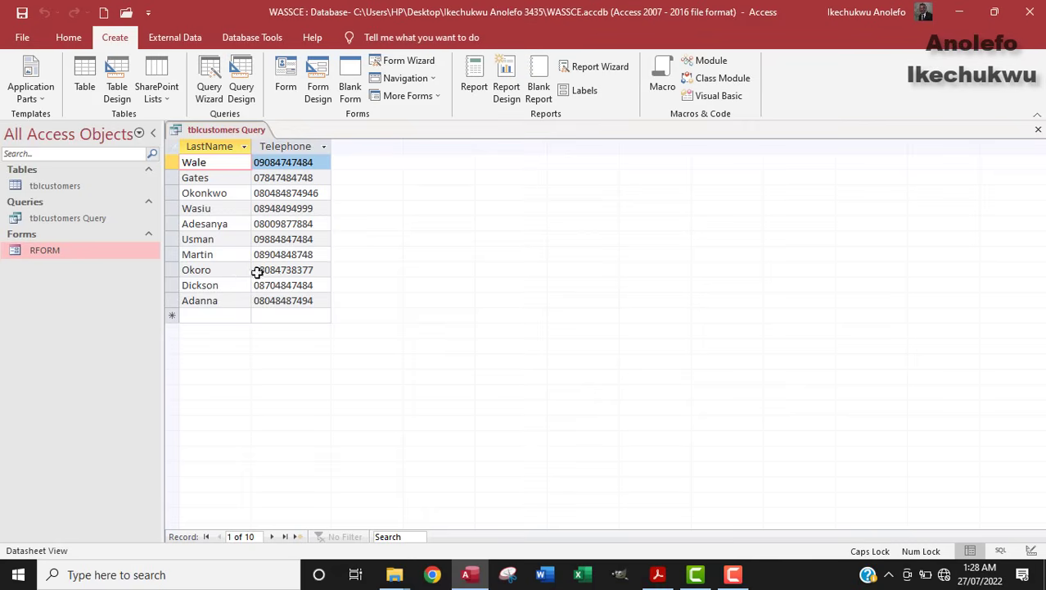
Step: Highlight exam task (c) about the query, then close the query results in Access
click(658, 574)
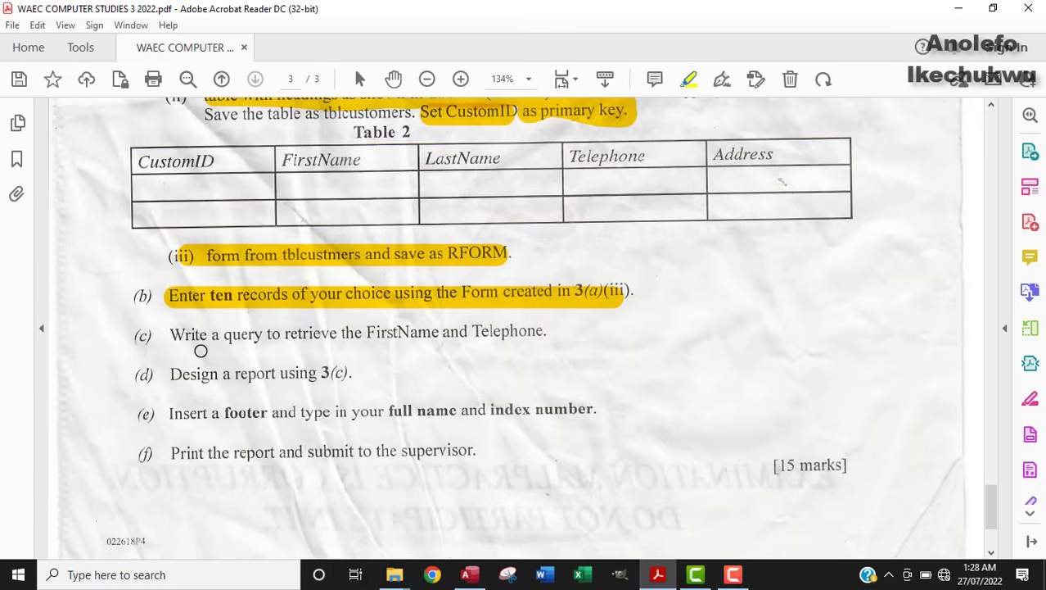
drag(182, 337, 542, 331)
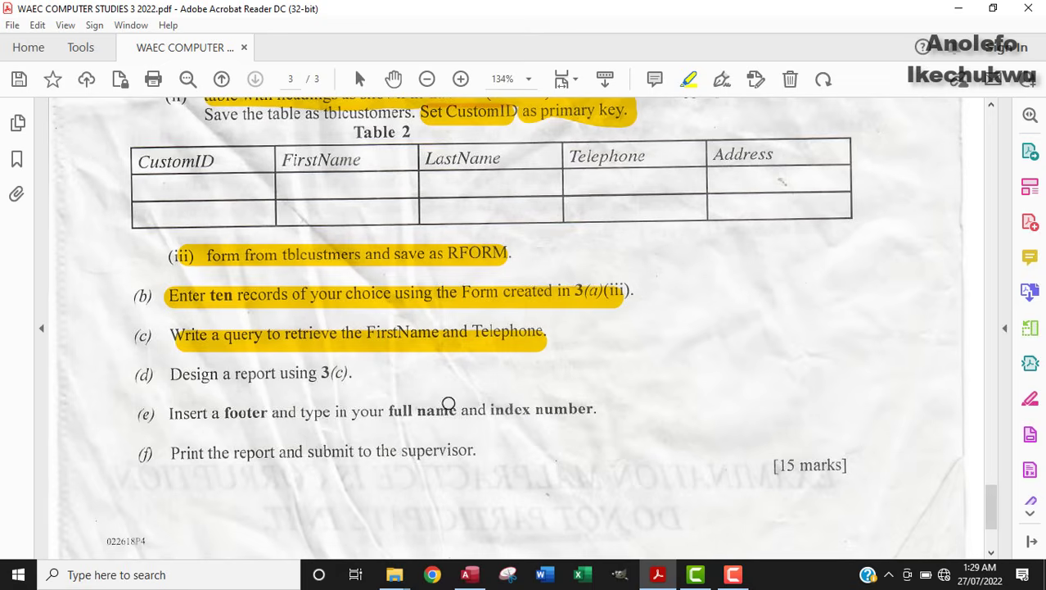
click(470, 574)
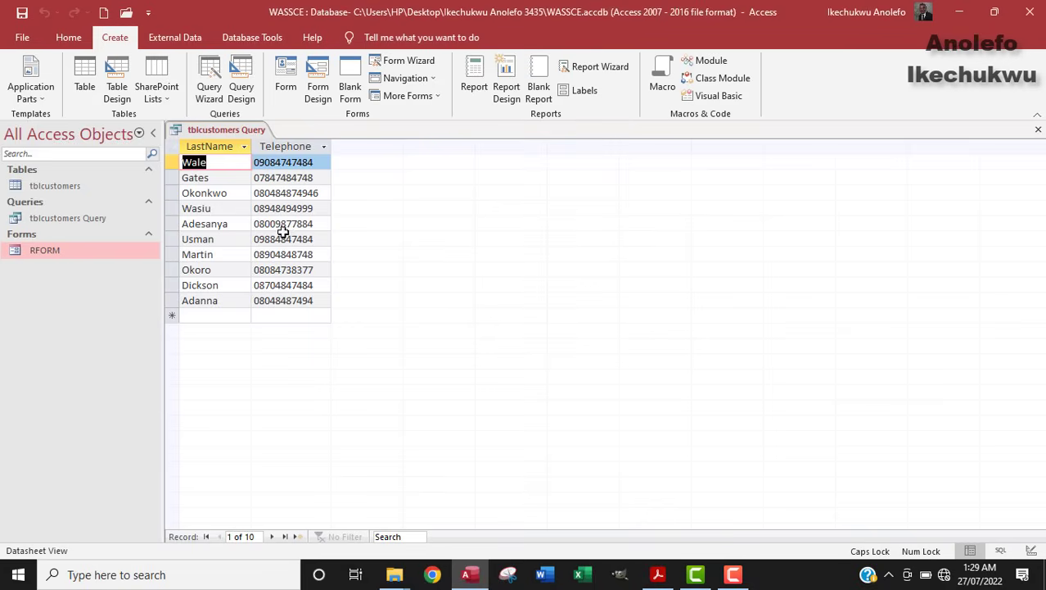
click(1037, 130)
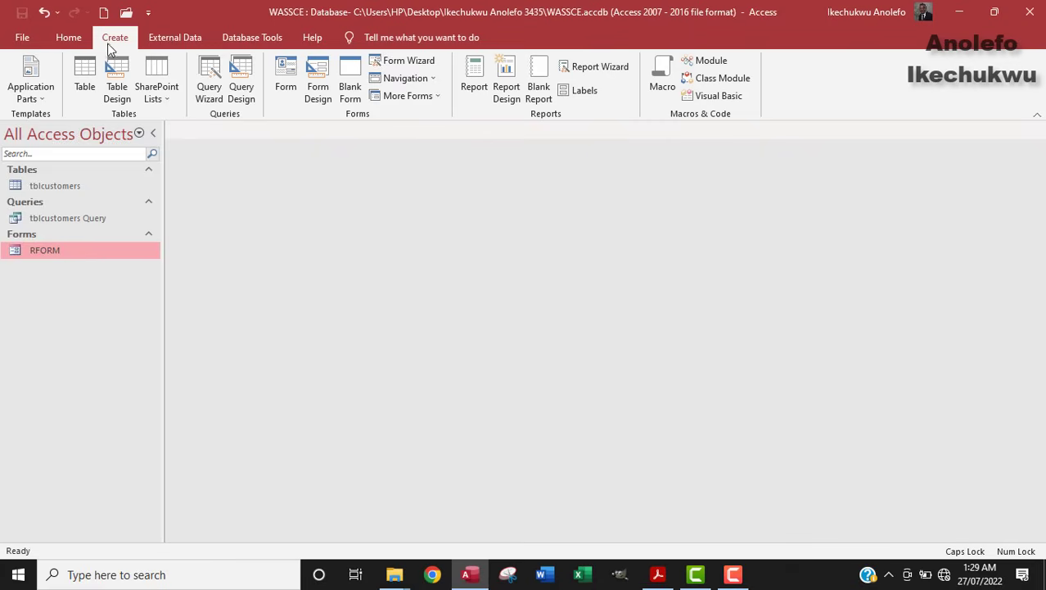
Step: Start a Report Wizard report on tblcustomers Query with both fields, no grouping or sorting, tabular portrait layout
click(605, 67)
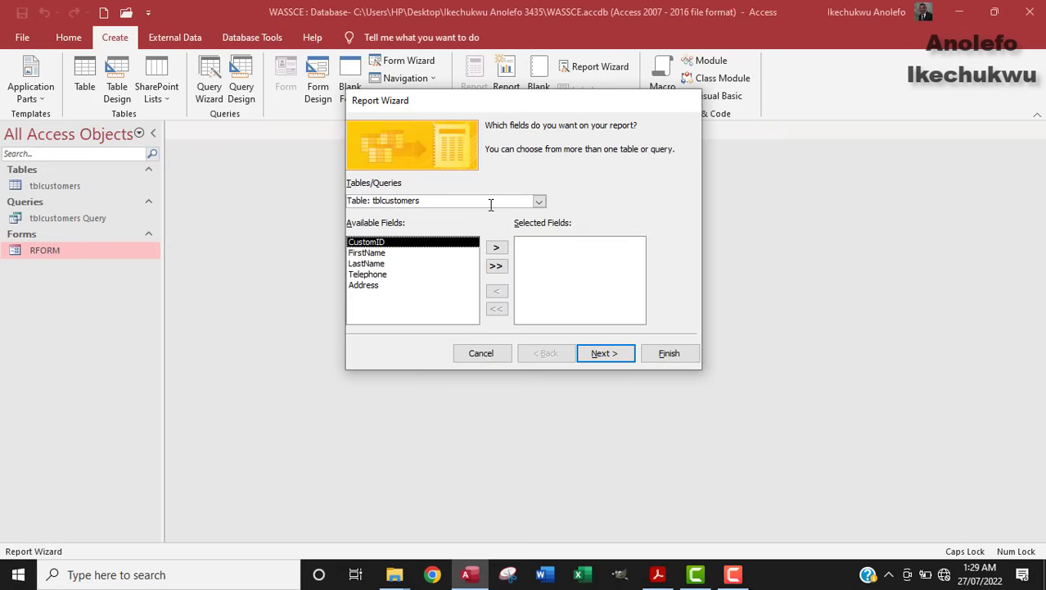
click(538, 201)
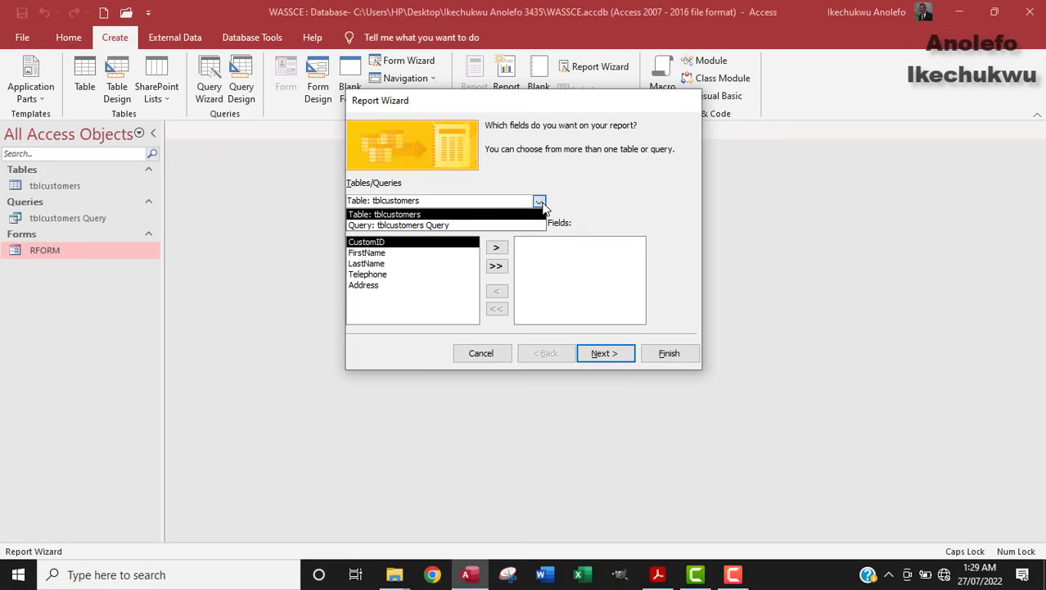
click(431, 226)
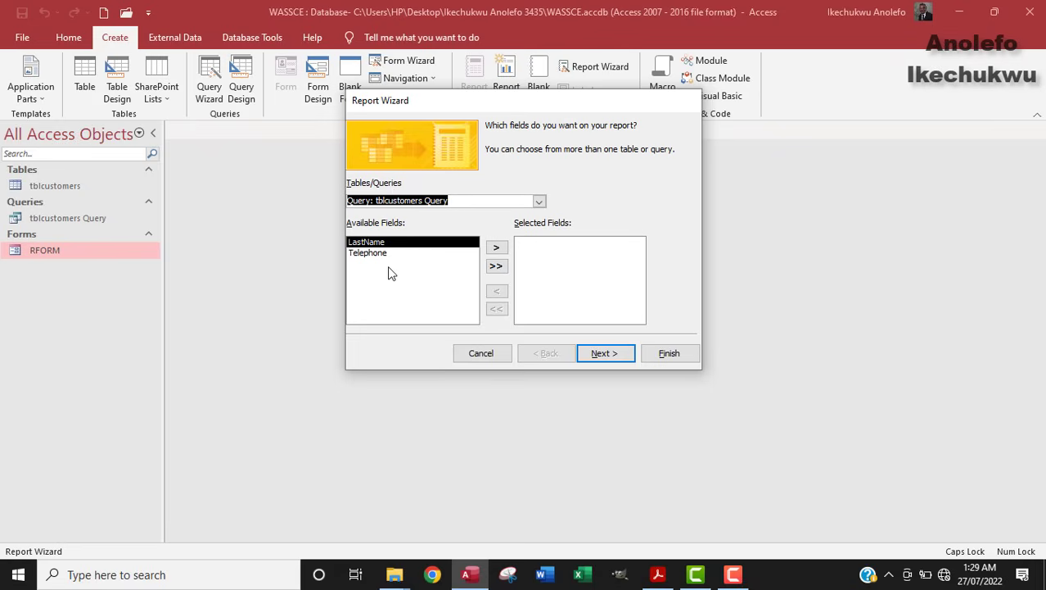
click(496, 265)
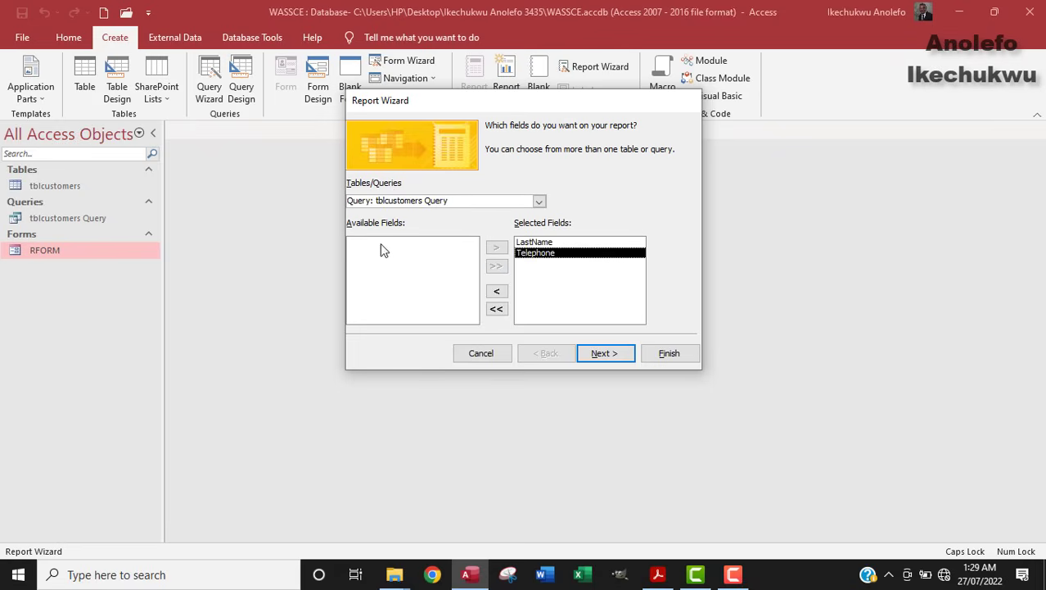
click(606, 353)
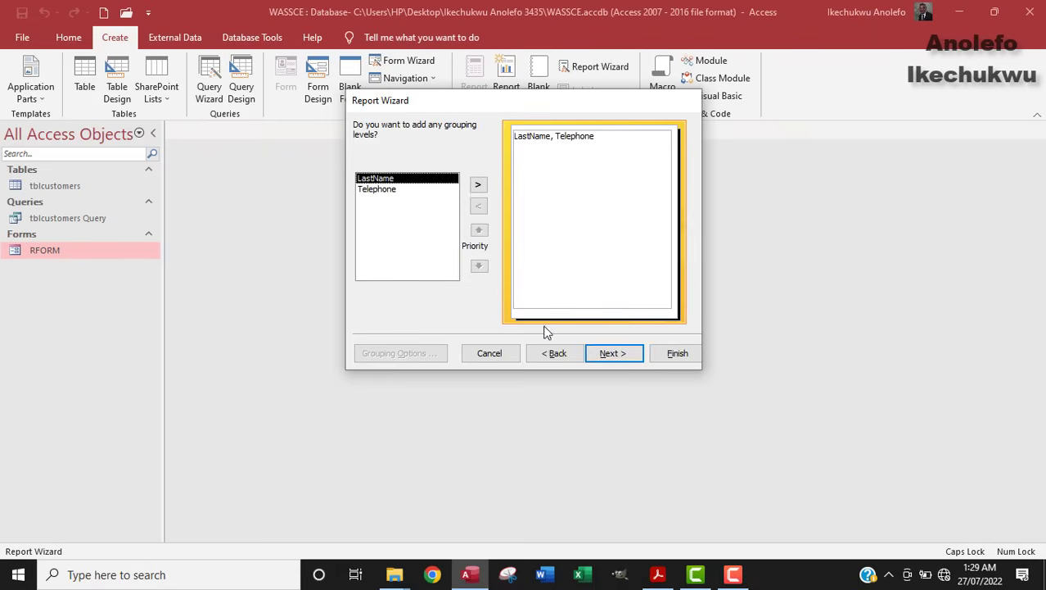
click(616, 356)
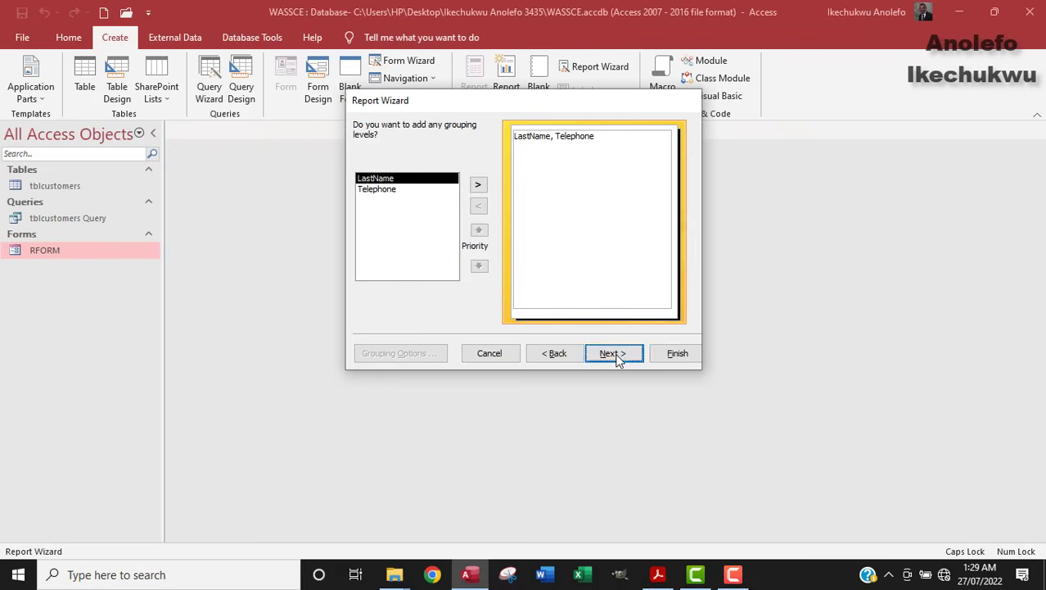
click(616, 355)
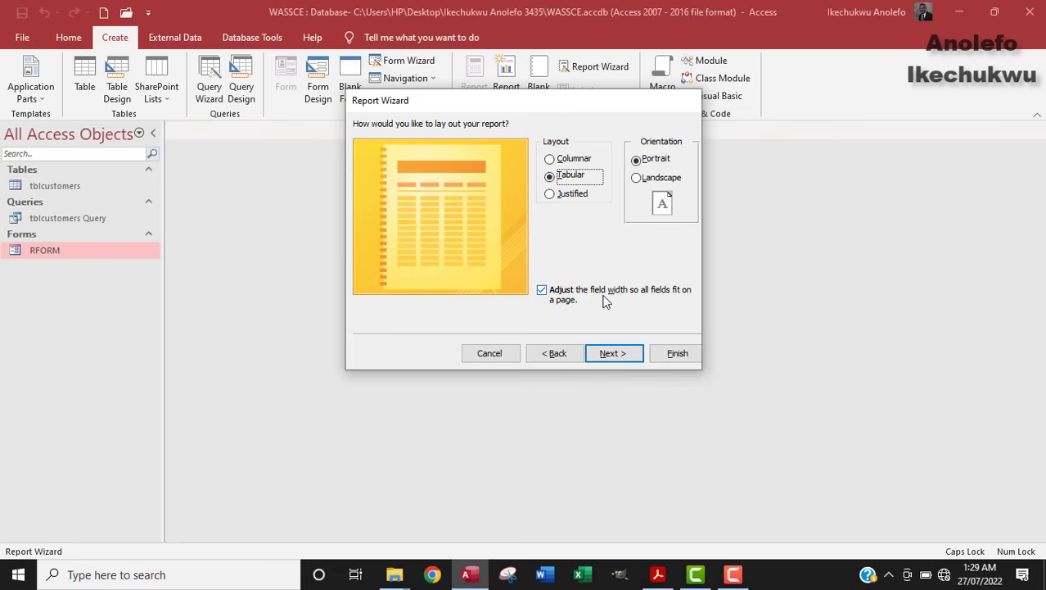
click(616, 355)
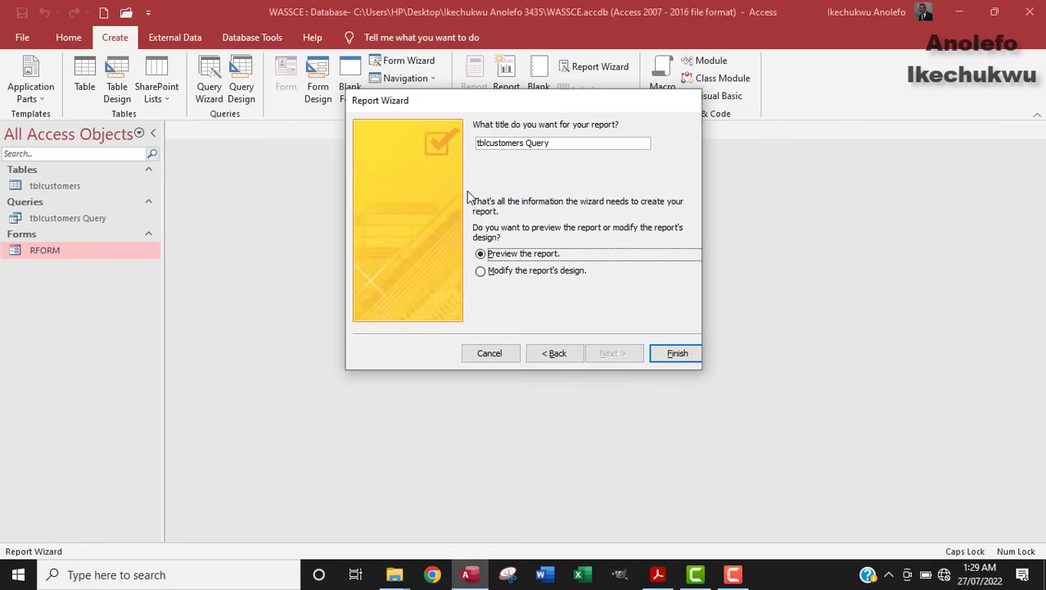
Step: Replace the default report title with the candidate's full name and index number, then finish
click(560, 144)
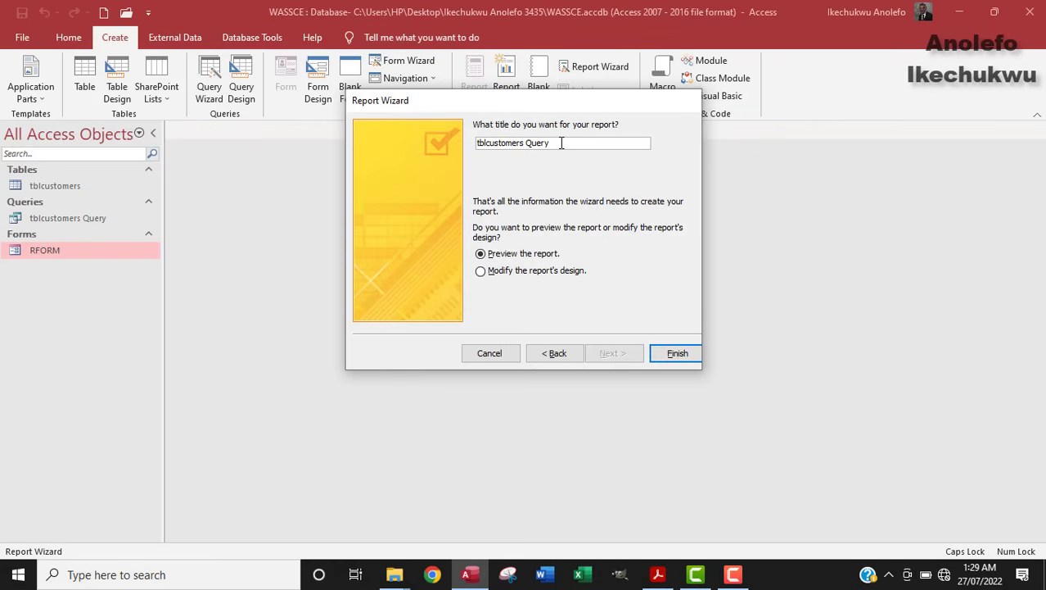
key(BackSpace)
key(BackSpace)
key(BackSpace)
key(BackSpace)
key(BackSpace)
key(BackSpace)
key(BackSpace)
key(BackSpace)
key(BackSpace)
key(BackSpace)
key(BackSpace)
key(BackSpace)
key(BackSpace)
key(BackSpace)
key(BackSpace)
key(BackSpace)
key(BackSpace)
key(BackSpace)
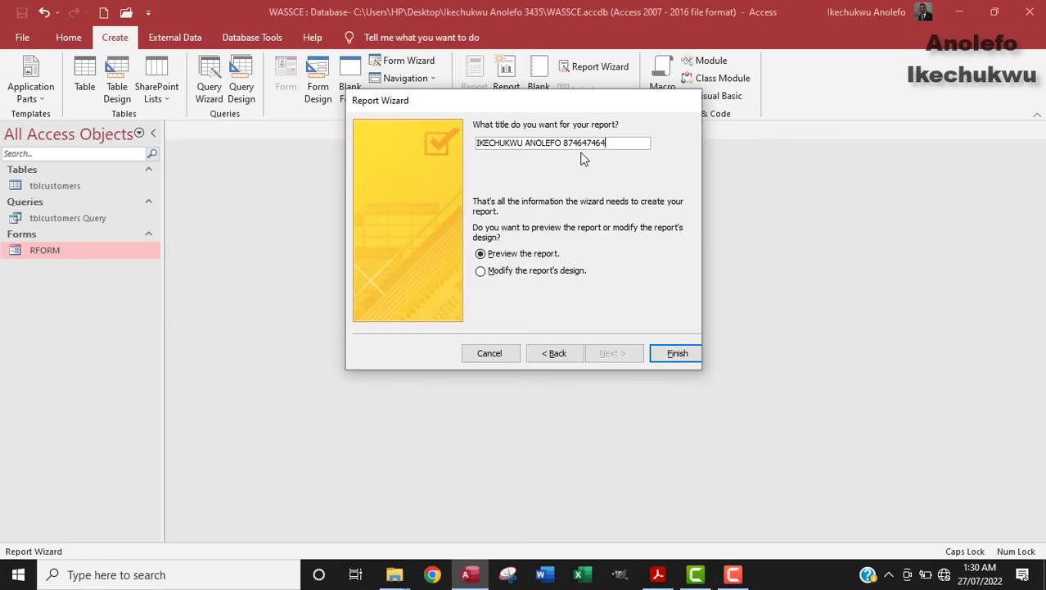
click(676, 353)
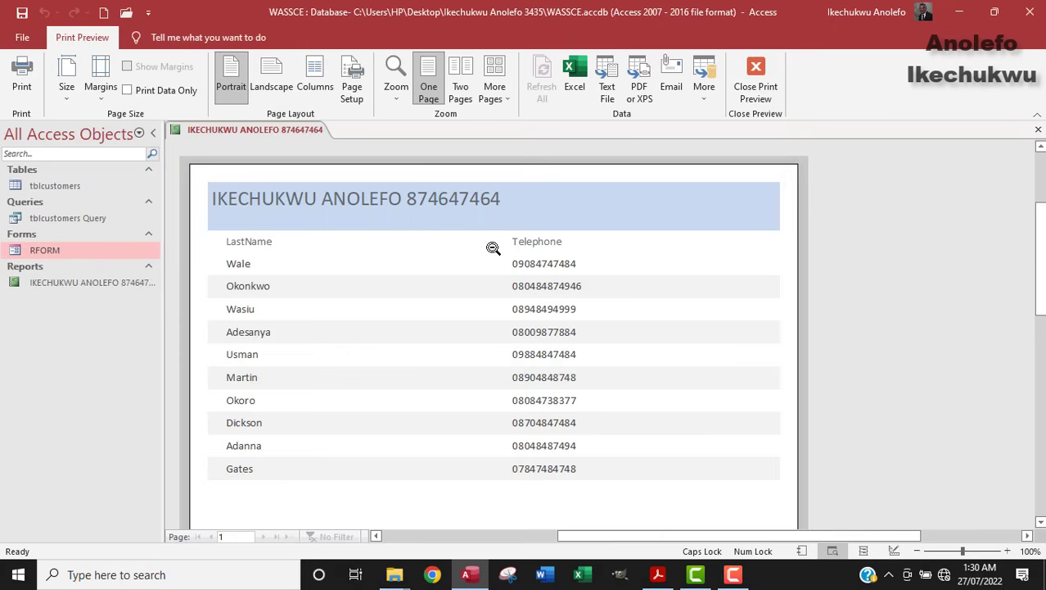
Step: Scroll through the ten-customer report preview, then close Print Preview
scroll(453, 373, down, 5)
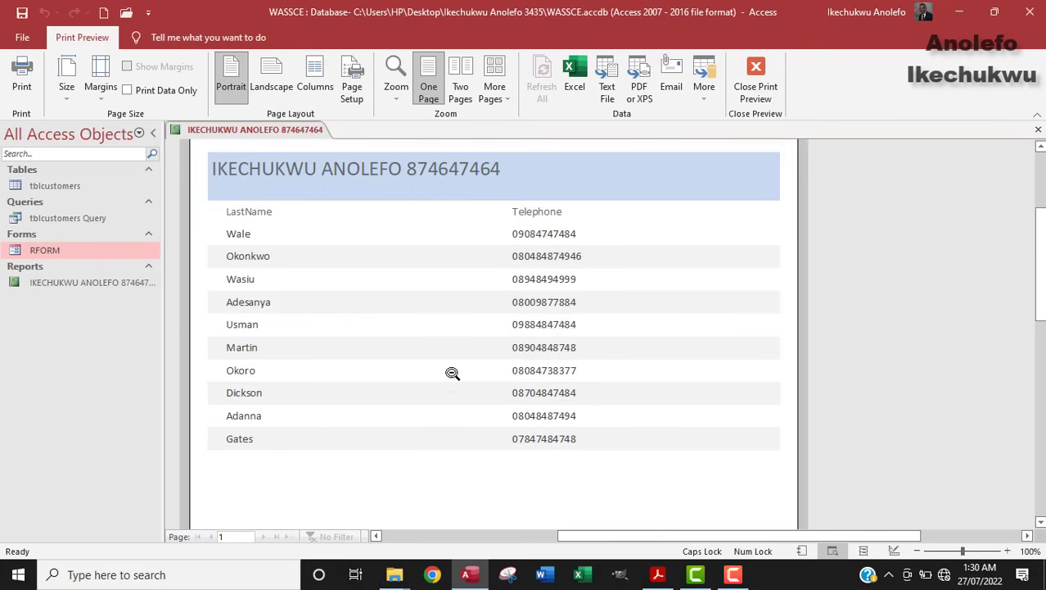
scroll(453, 373, up, 4)
scroll(453, 373, up, 1)
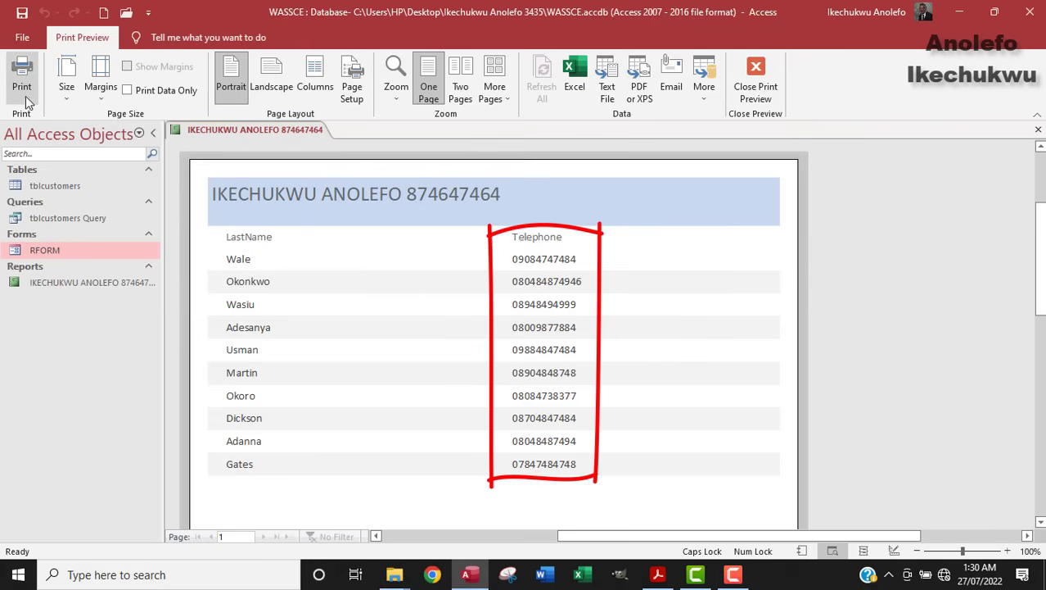
click(755, 86)
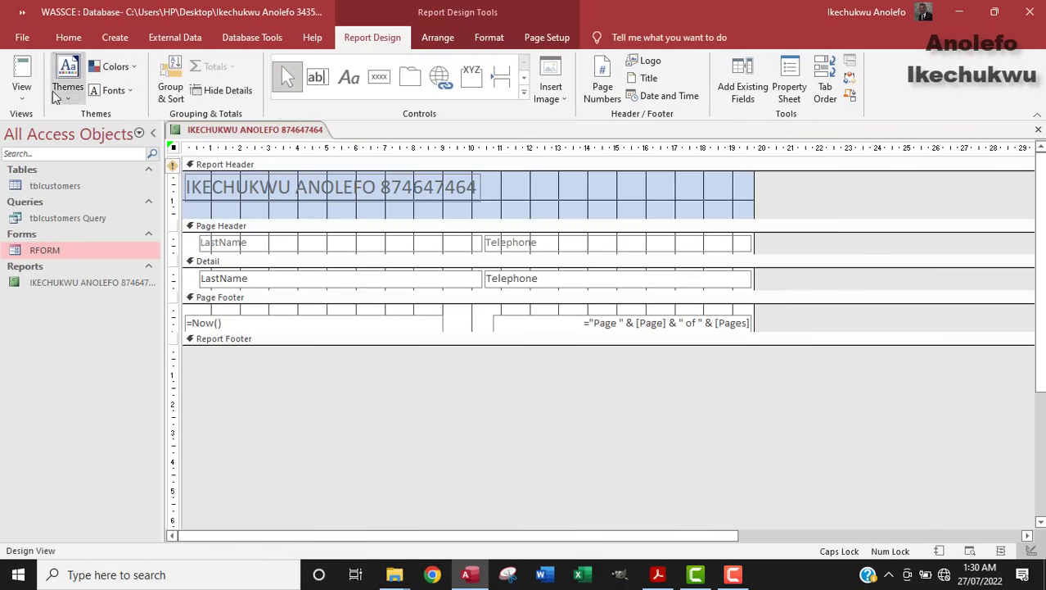
Step: Switch the report to Layout View and narrow the LastName column
click(21, 88)
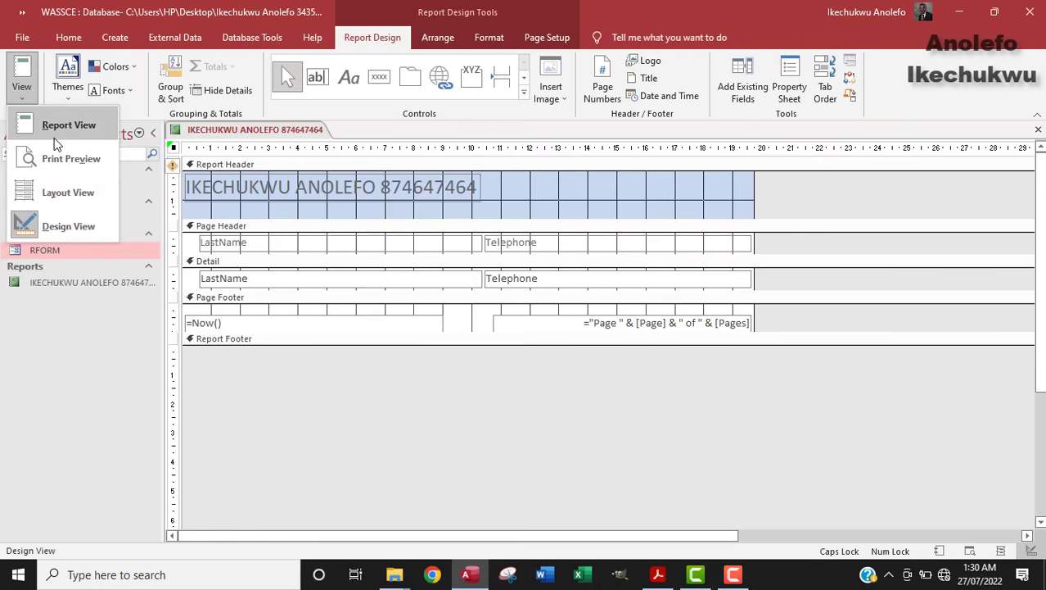
click(75, 192)
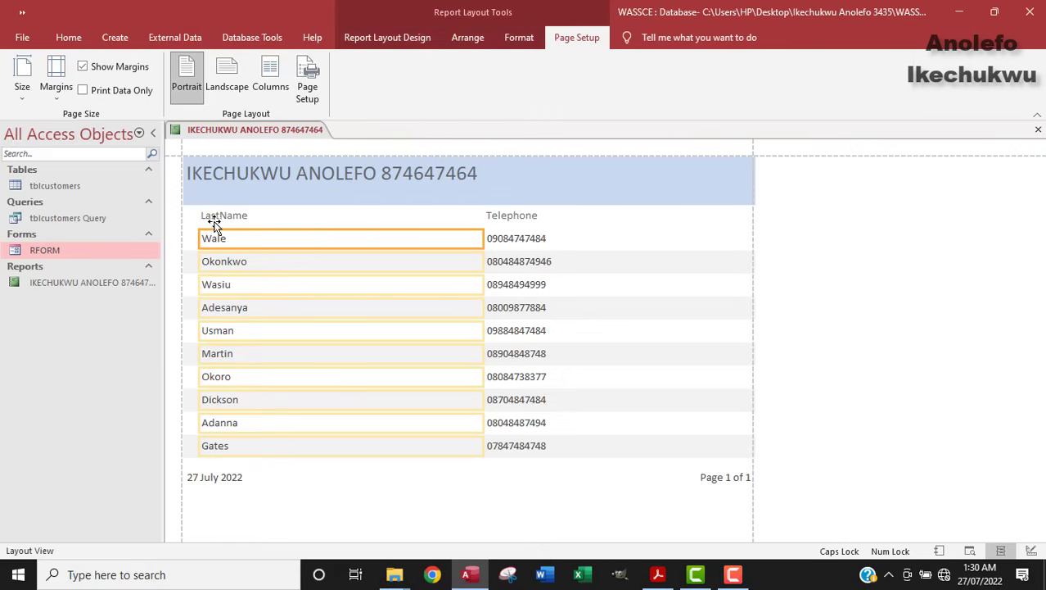
click(228, 219)
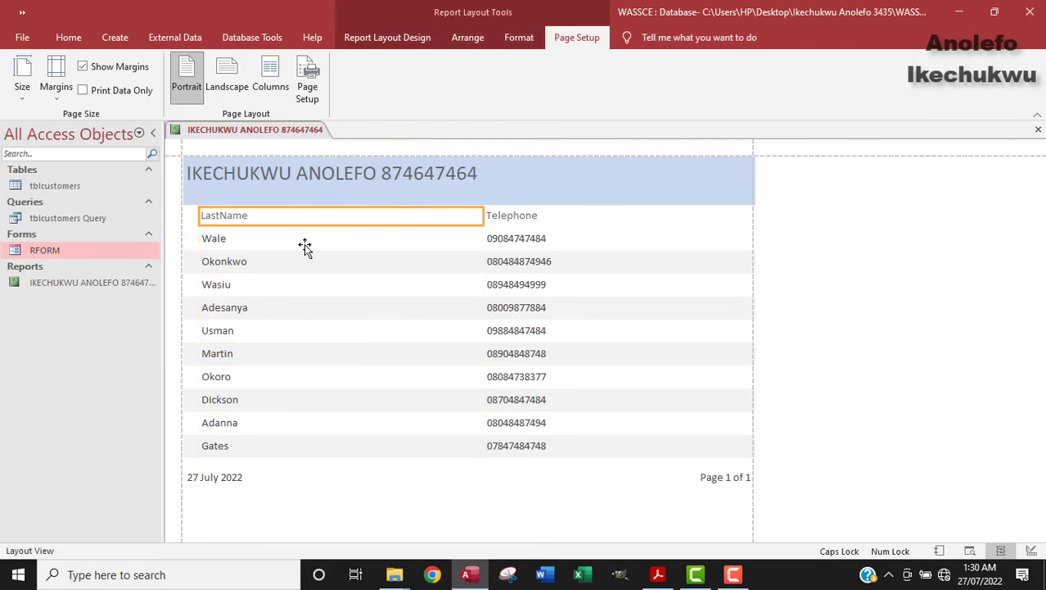
shift+click(230, 240)
drag(482, 238, 309, 241)
Step: Narrow the Telephone column and move it left beside LastName
click(506, 203)
shift+click(511, 226)
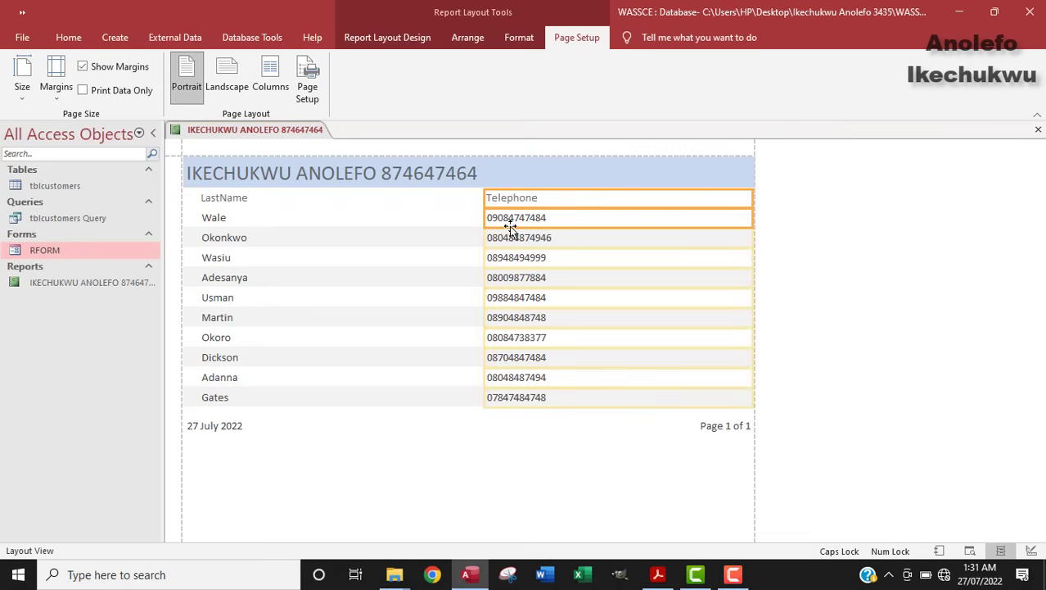
drag(752, 217, 604, 218)
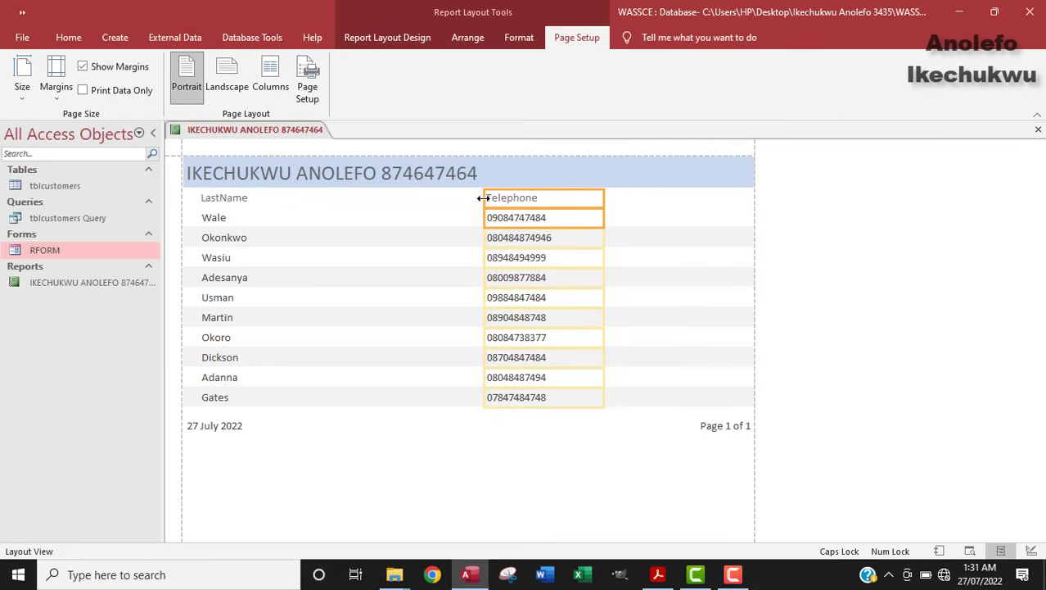
drag(483, 197, 332, 198)
drag(602, 216, 456, 216)
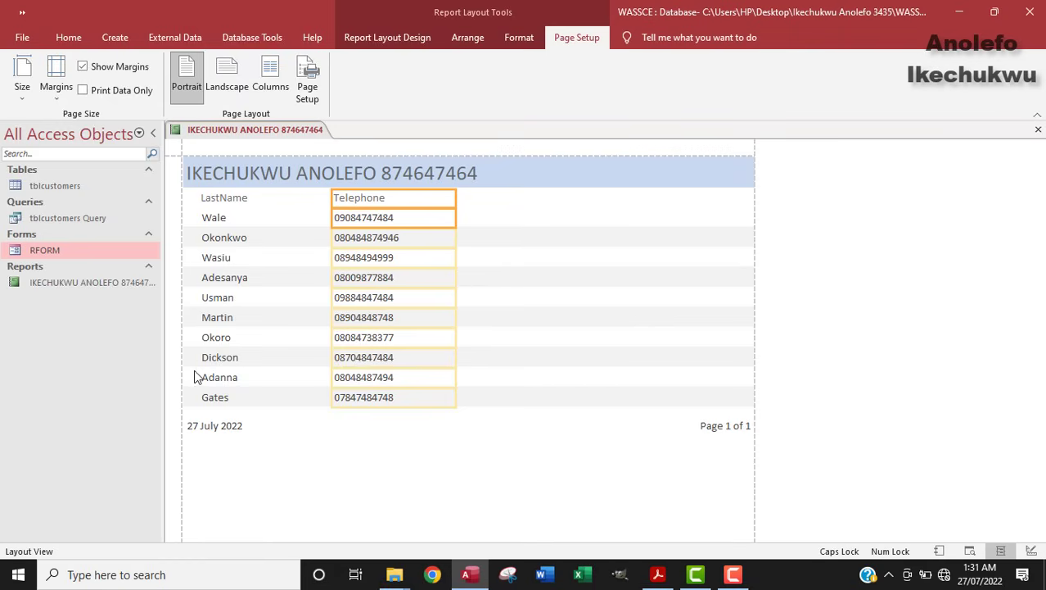
click(658, 574)
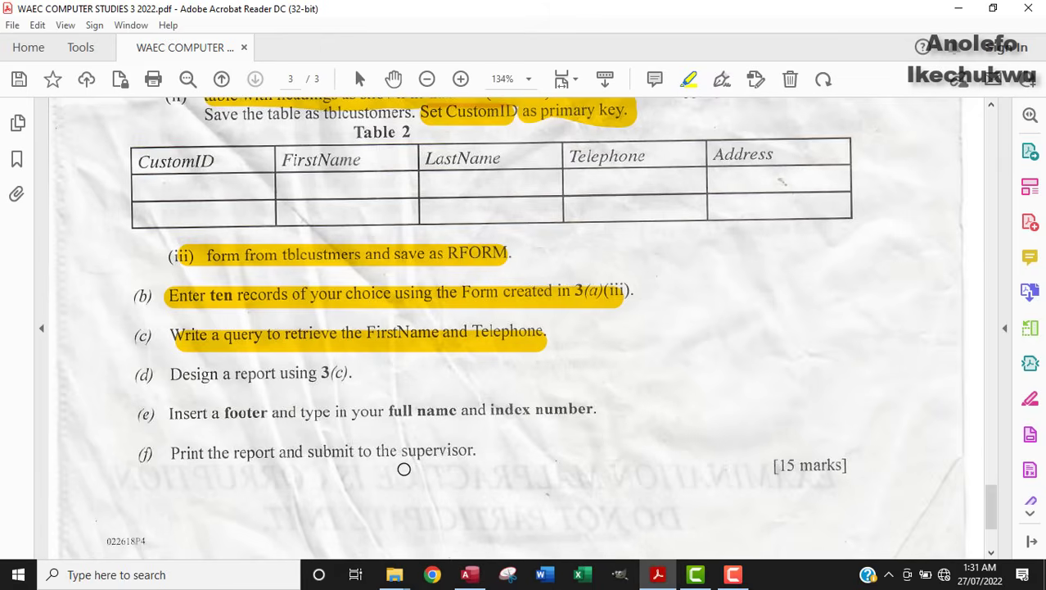
Step: Highlight task (d), 'Design a report using 3(c).', and return to Access
drag(173, 376, 348, 373)
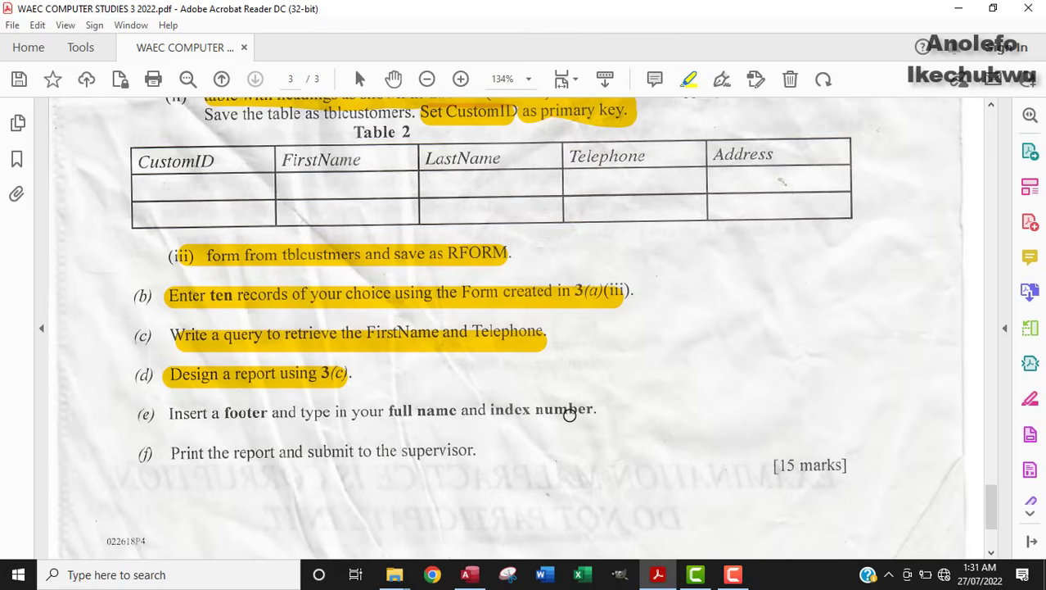
click(470, 574)
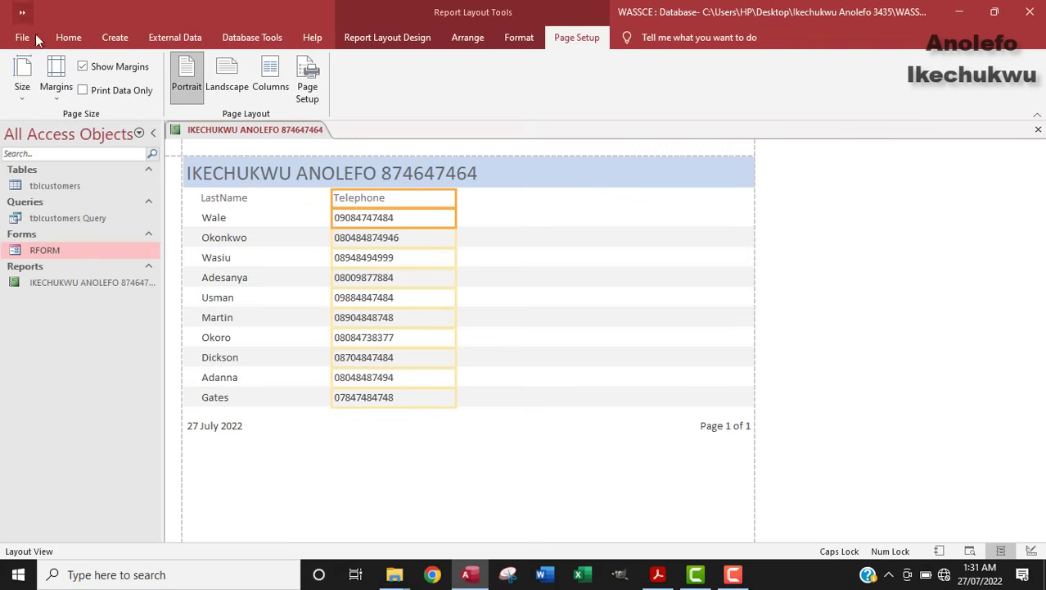
Step: Switch the report to Design View and delete the title label's text
click(69, 37)
click(22, 90)
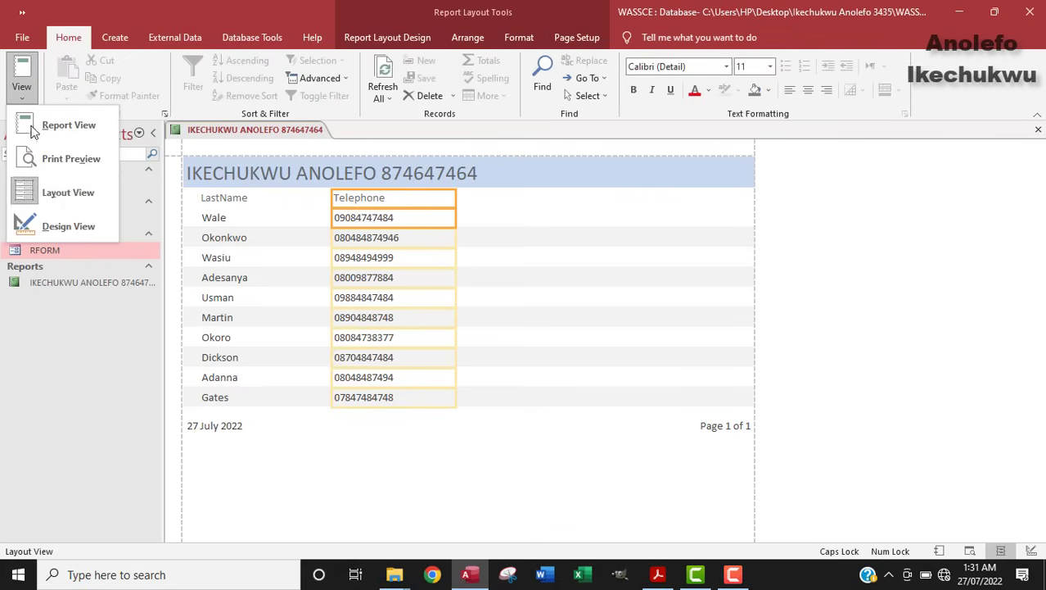
click(54, 227)
click(383, 186)
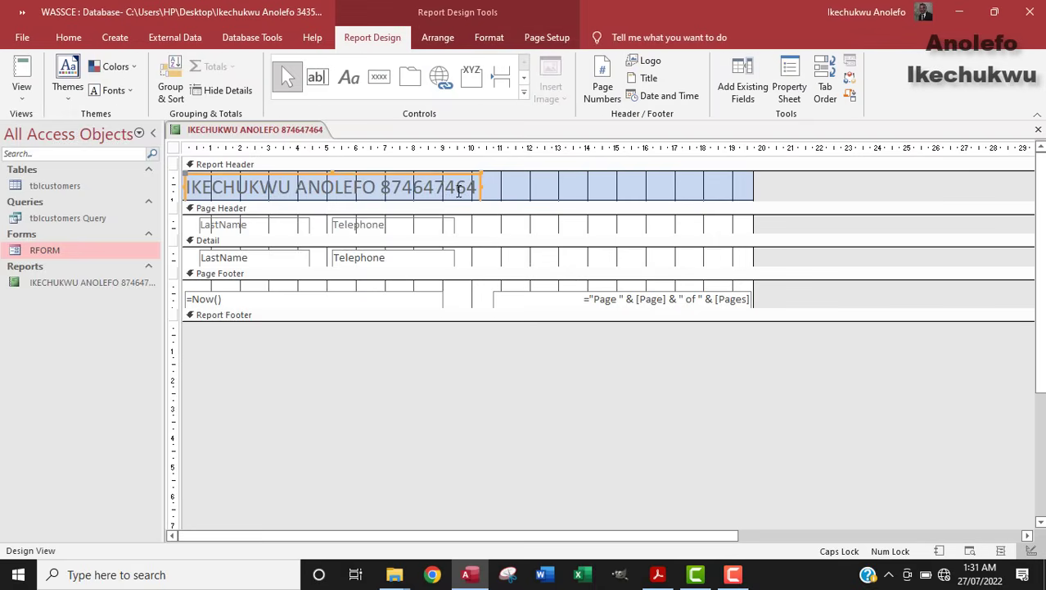
click(472, 188)
drag(471, 188, 188, 188)
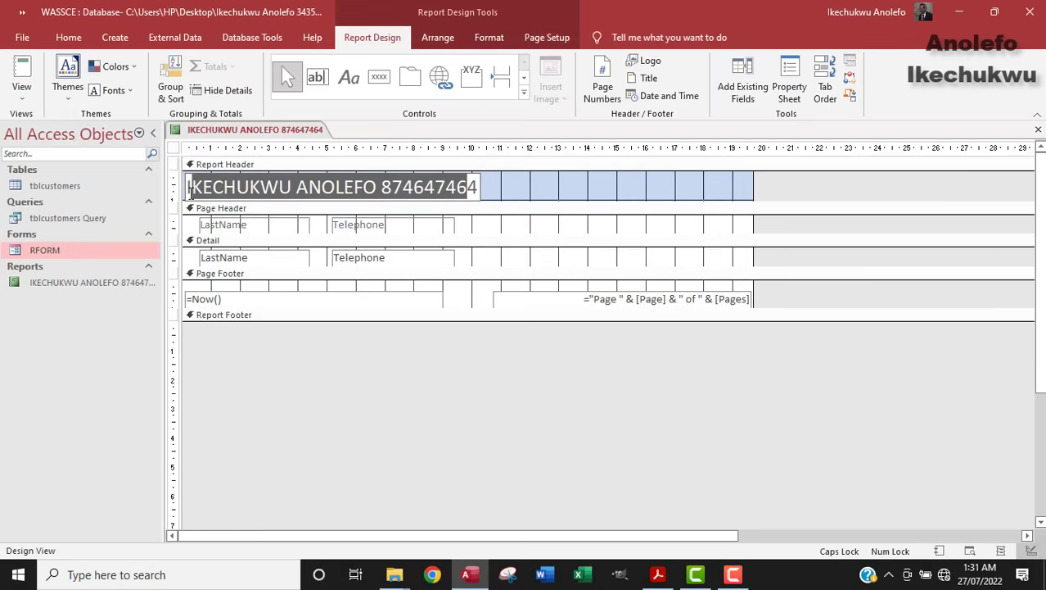
key(BackSpace)
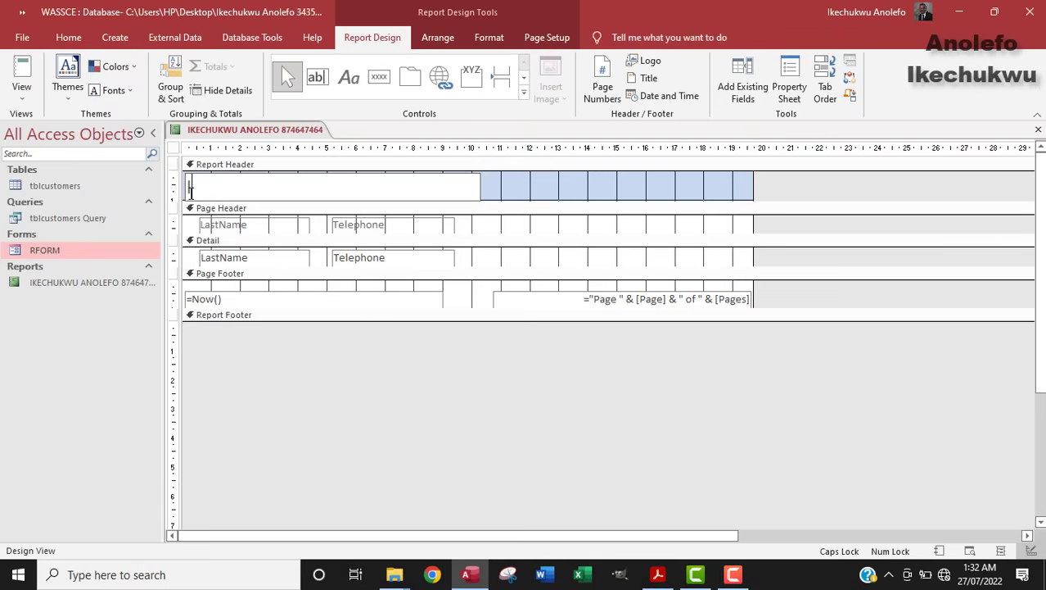
Step: Collapse the Report Header to zero height and show the report in Report View
click(380, 366)
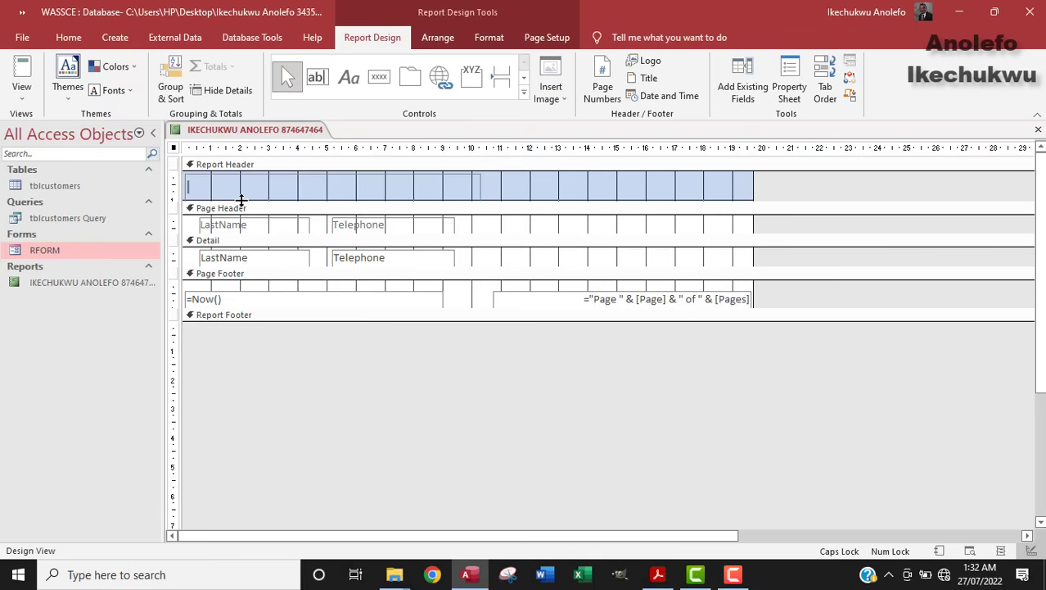
click(191, 186)
click(194, 186)
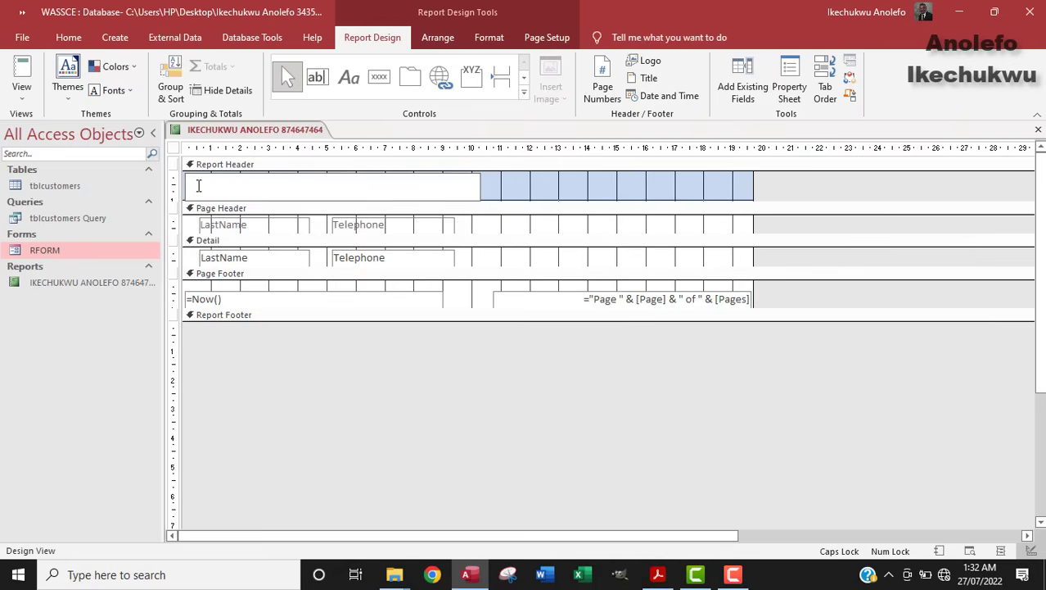
drag(511, 198, 511, 182)
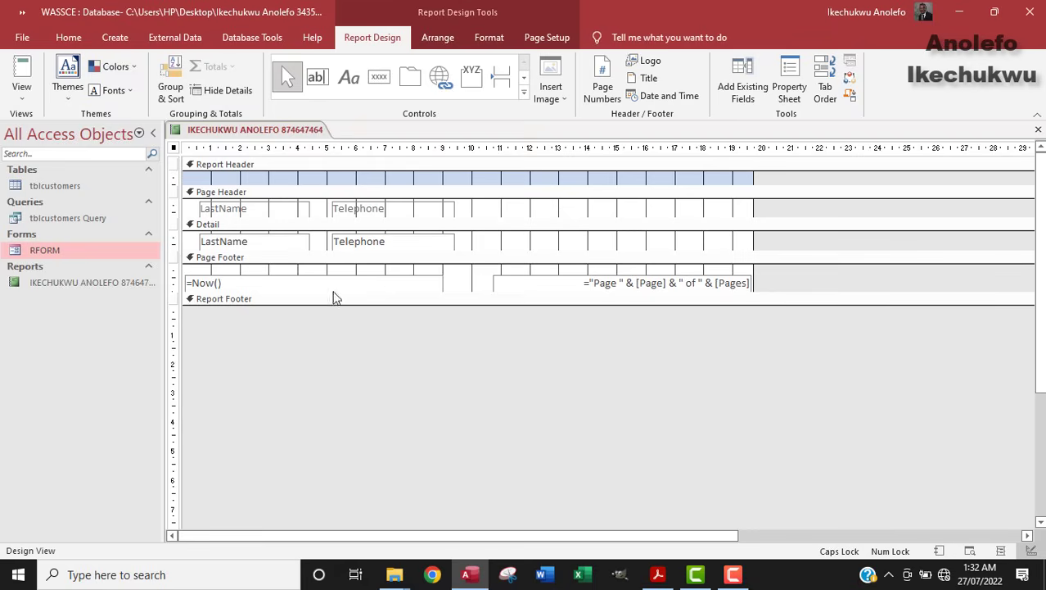
click(395, 184)
drag(394, 184, 395, 165)
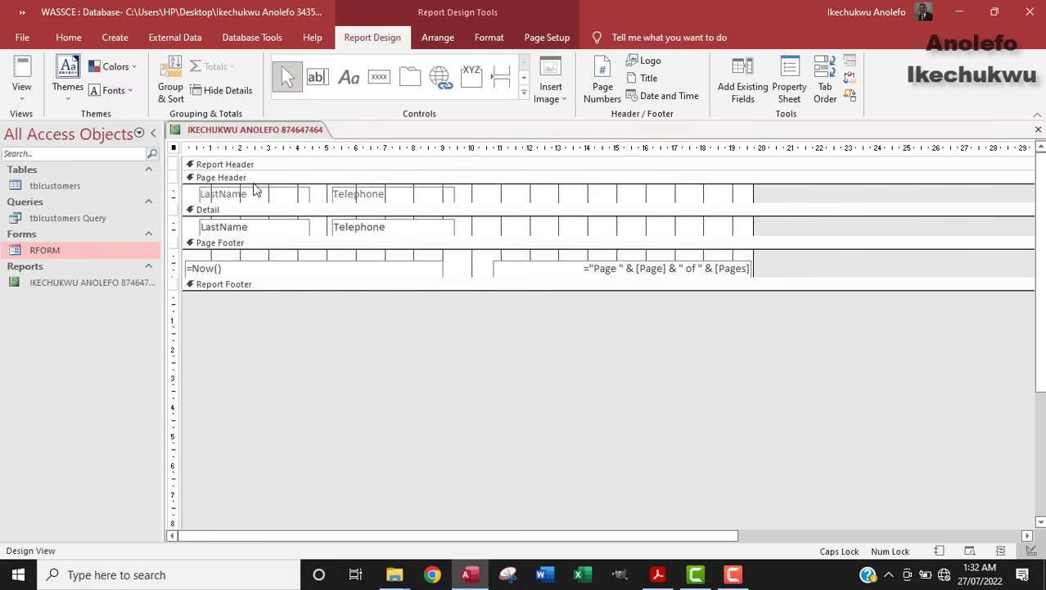
click(22, 75)
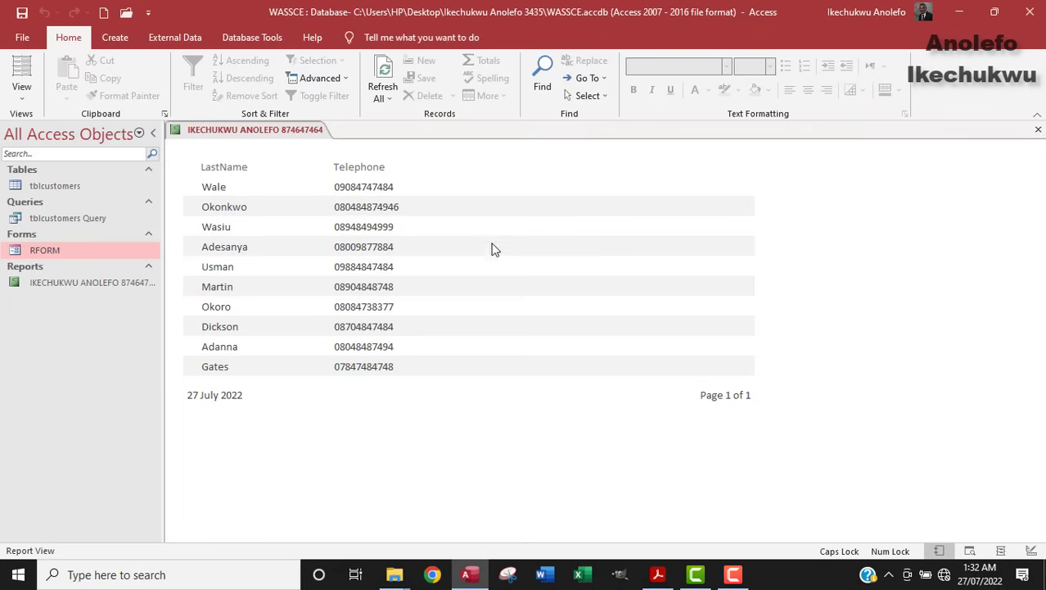
Step: Switch the report back to Design View and check the exam question PDF
click(20, 96)
click(73, 225)
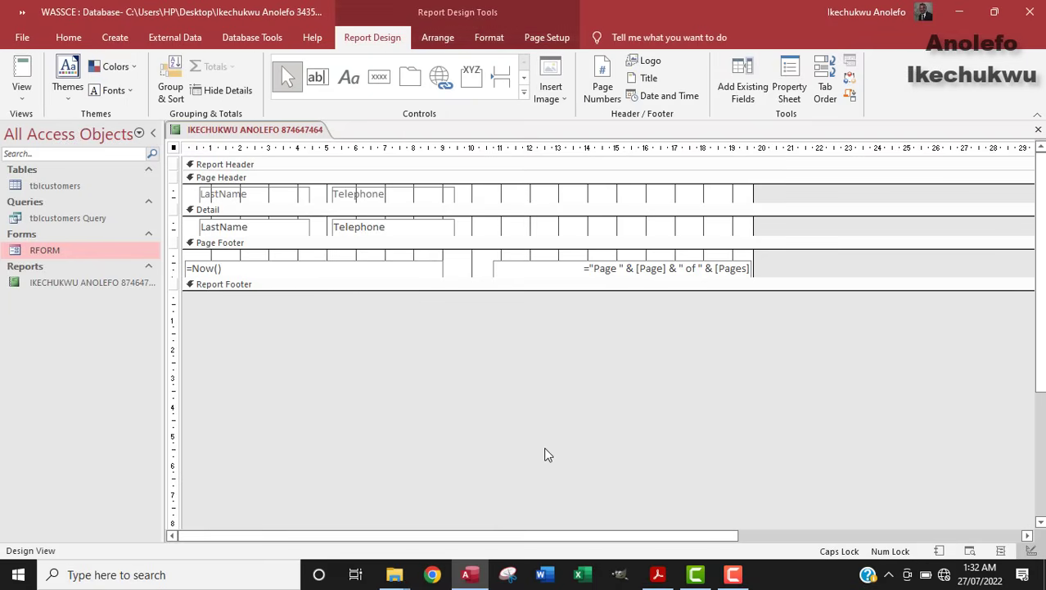
click(658, 575)
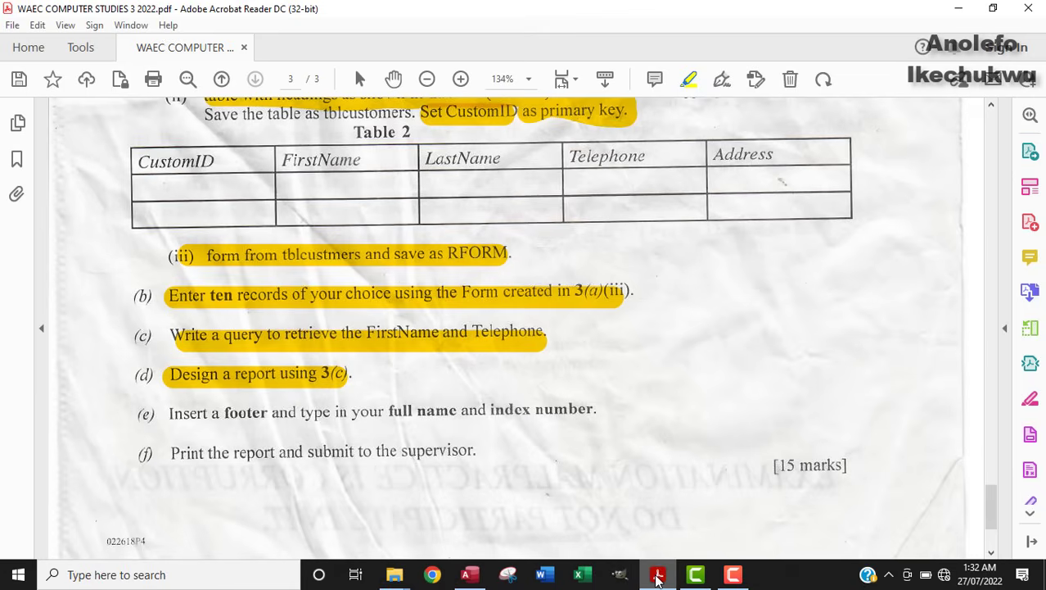
click(658, 576)
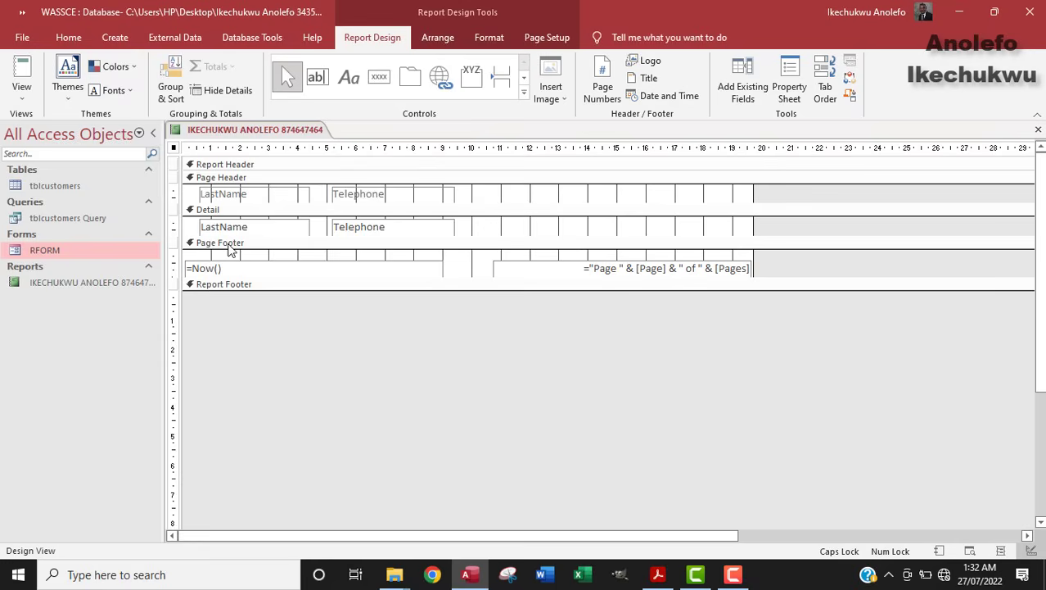
Step: Select the page footer's date box, preview the report, then return to Design View
click(243, 270)
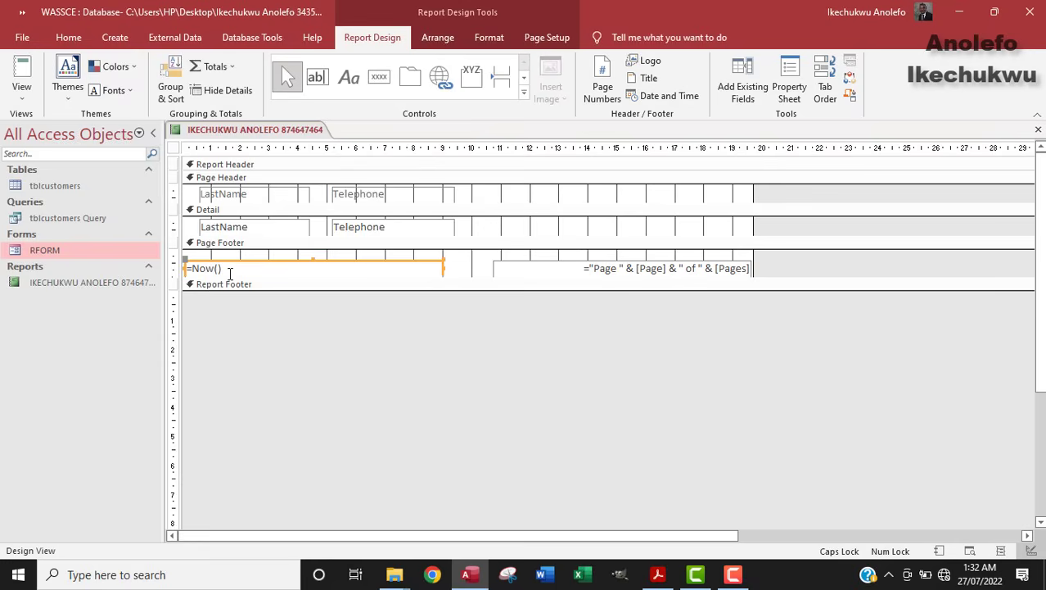
click(27, 78)
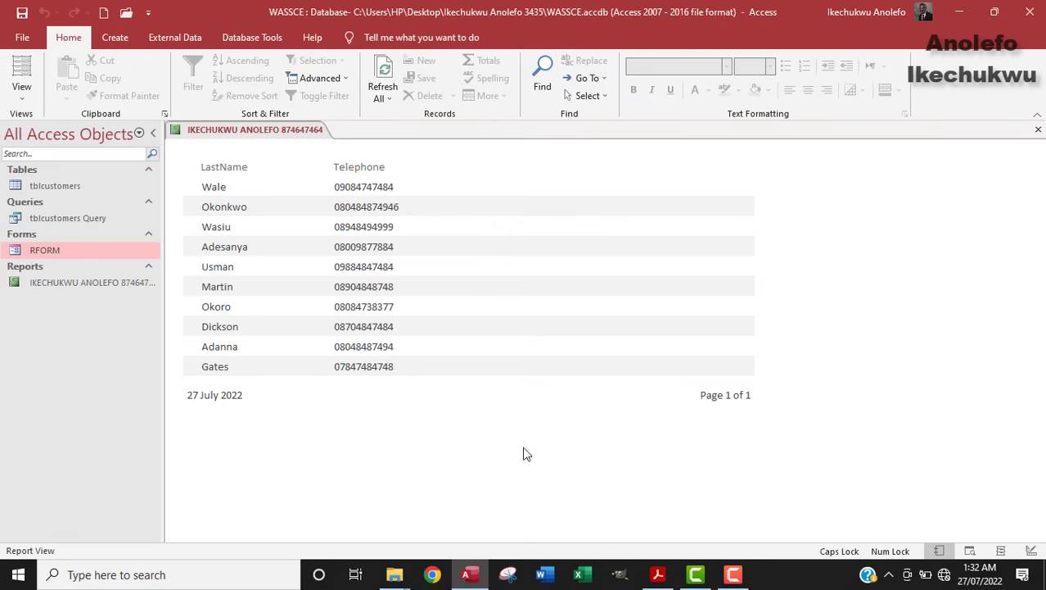
click(22, 96)
click(64, 227)
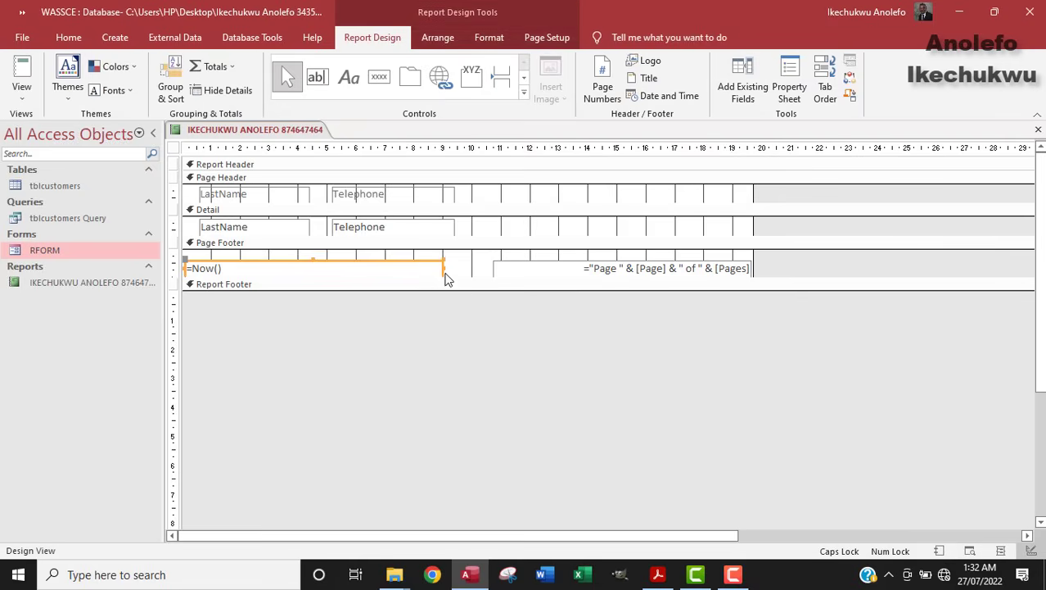
Step: Narrow the =Now() date box and the 'Page … of …' page-number box
drag(443, 268, 228, 266)
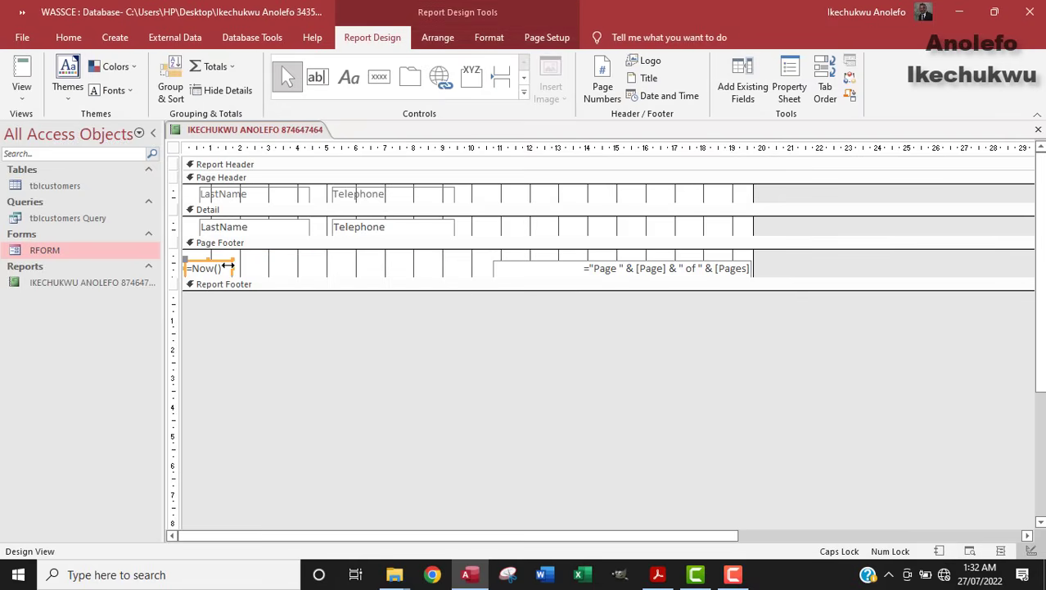
click(513, 271)
drag(496, 268, 572, 268)
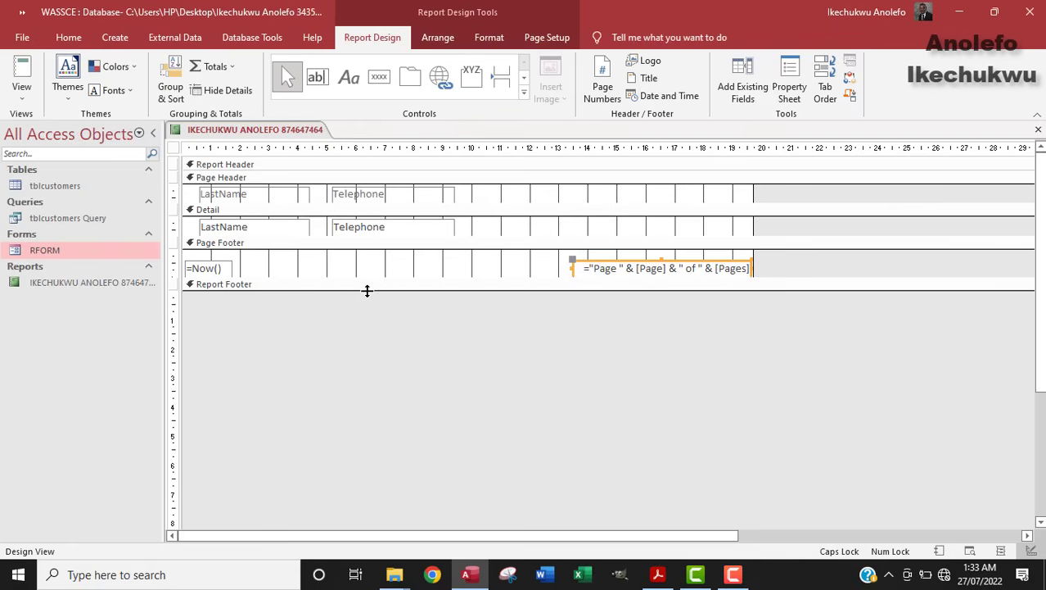
Step: Enlarge the Report Footer section and draw a label box across it
click(366, 291)
drag(366, 291, 364, 321)
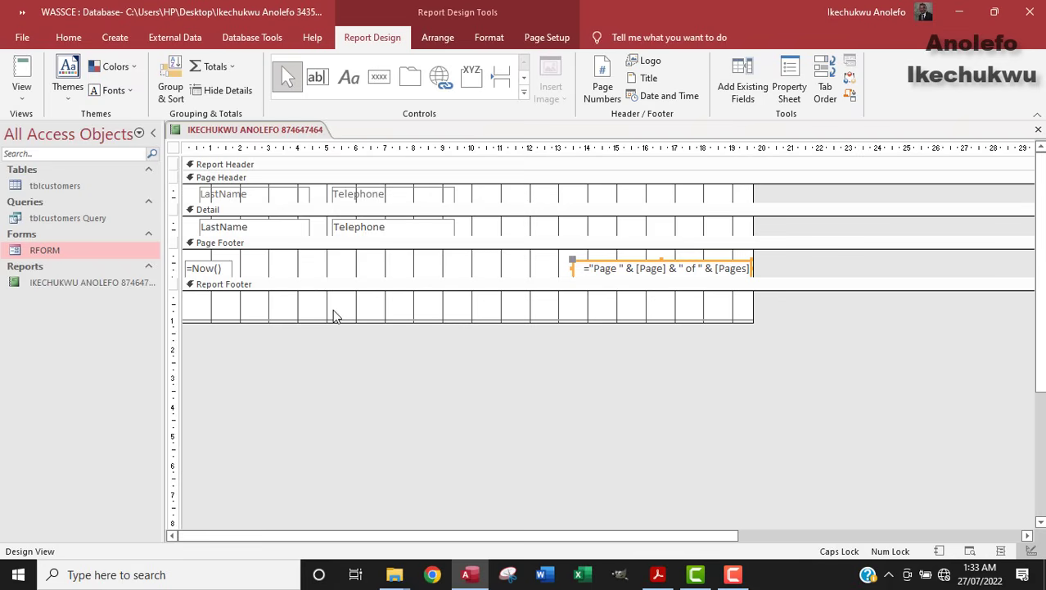
click(346, 78)
drag(275, 298, 580, 320)
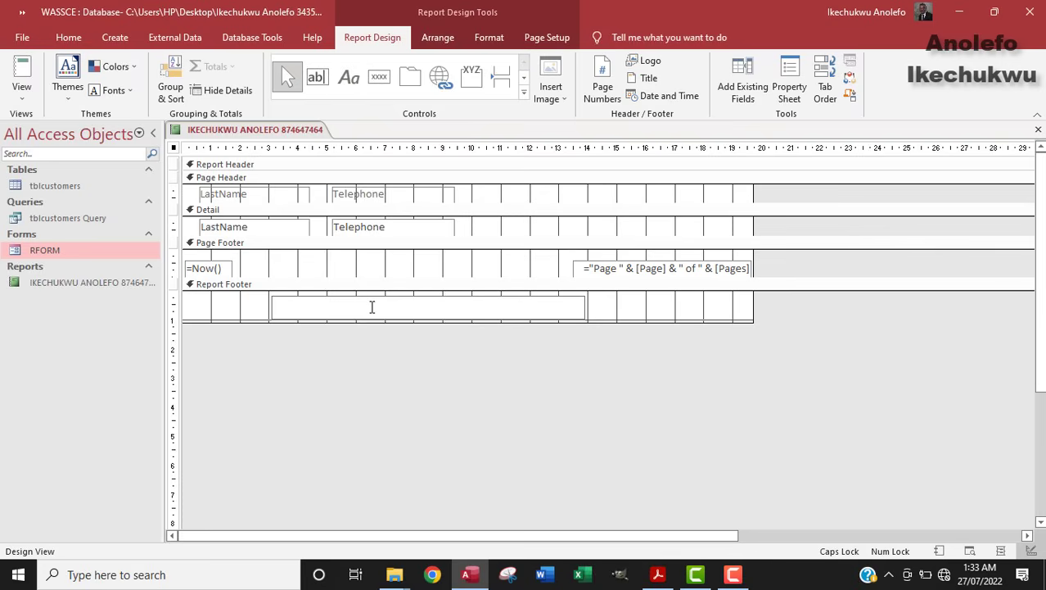
Step: Enter the student's full name and index number in the label, then preview the report
text(IKE)
key(BackSpace)
key(BackSpace)
key(BackSpace)
key(Caps_Lock)
key(Caps_Lock)
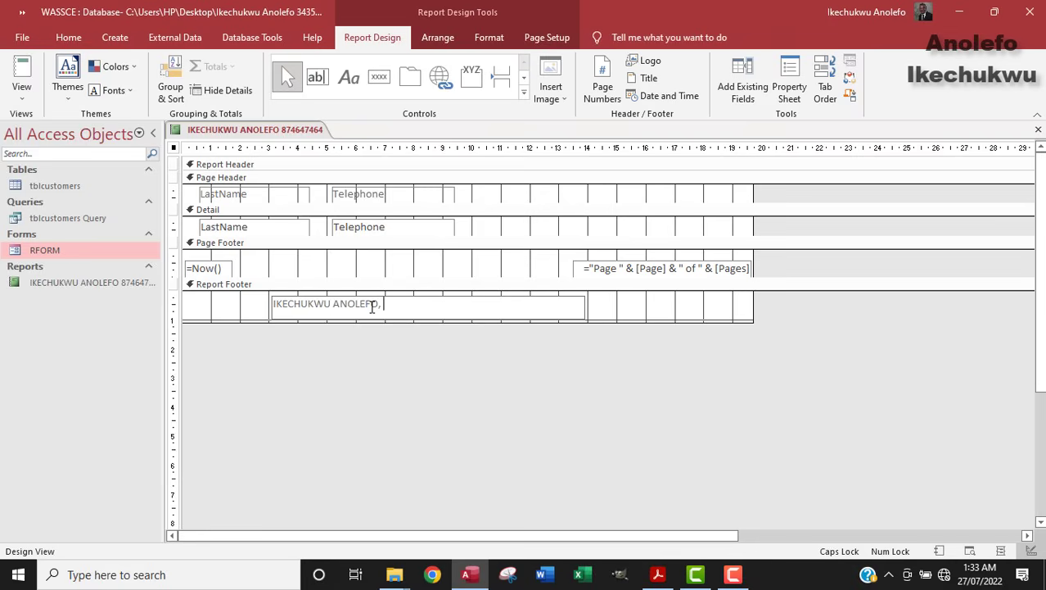
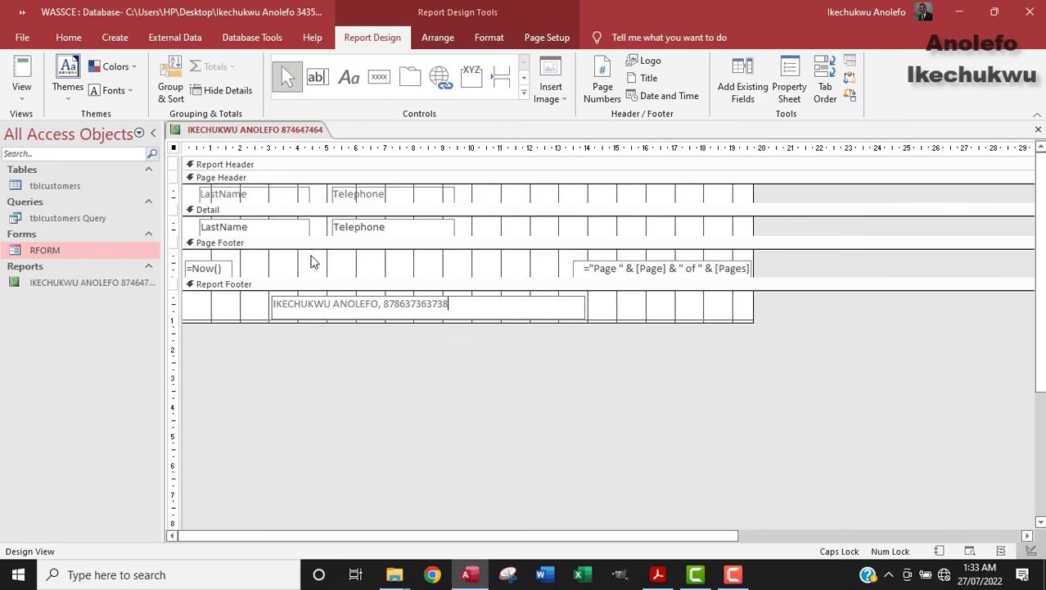
click(21, 74)
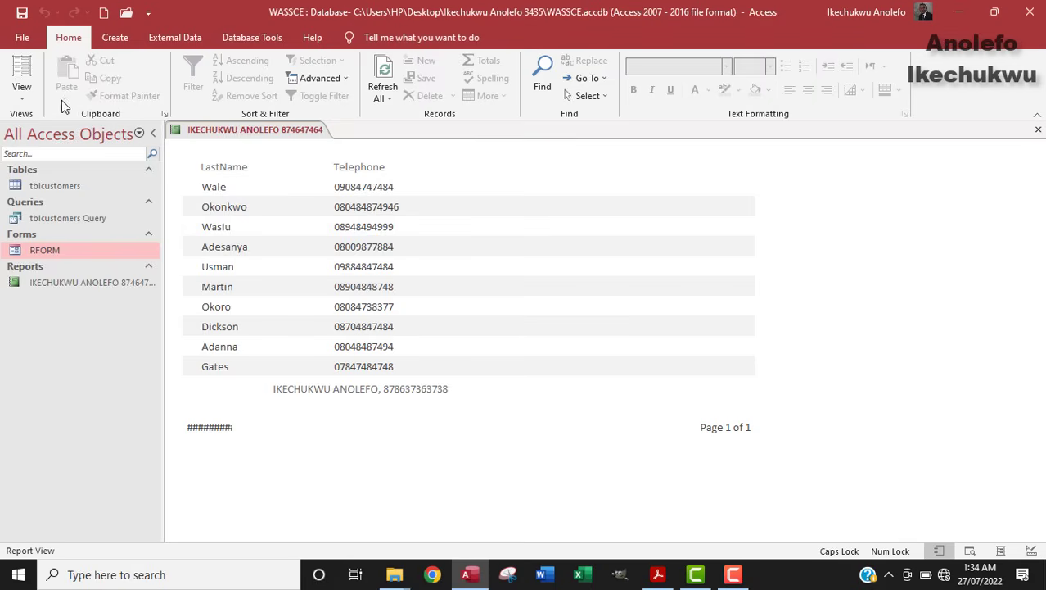
Step: Widen the =Now() date box in the page footer and preview the report to check the date
click(22, 92)
click(66, 223)
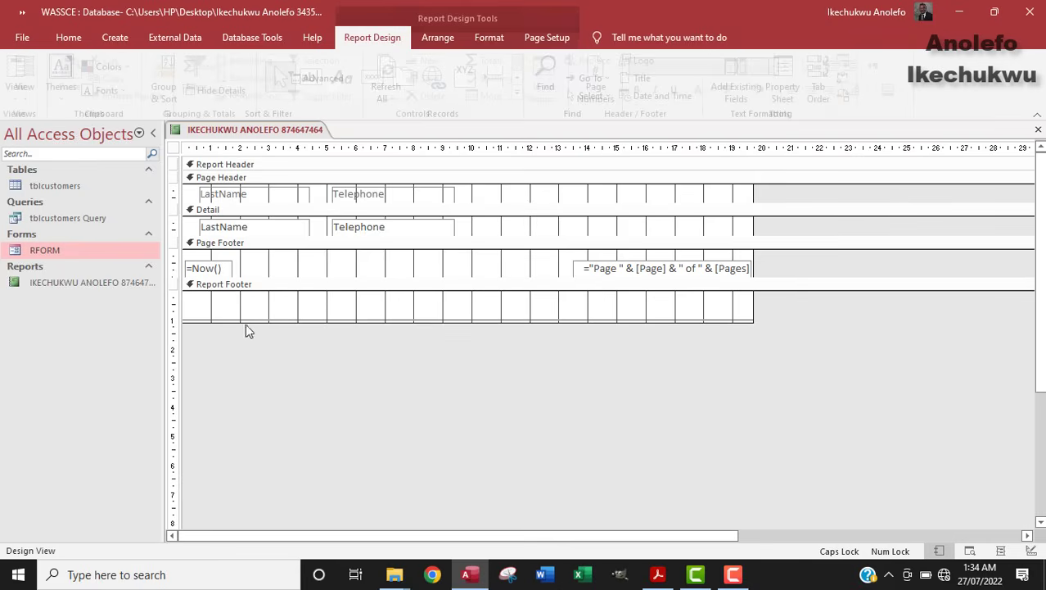
click(226, 270)
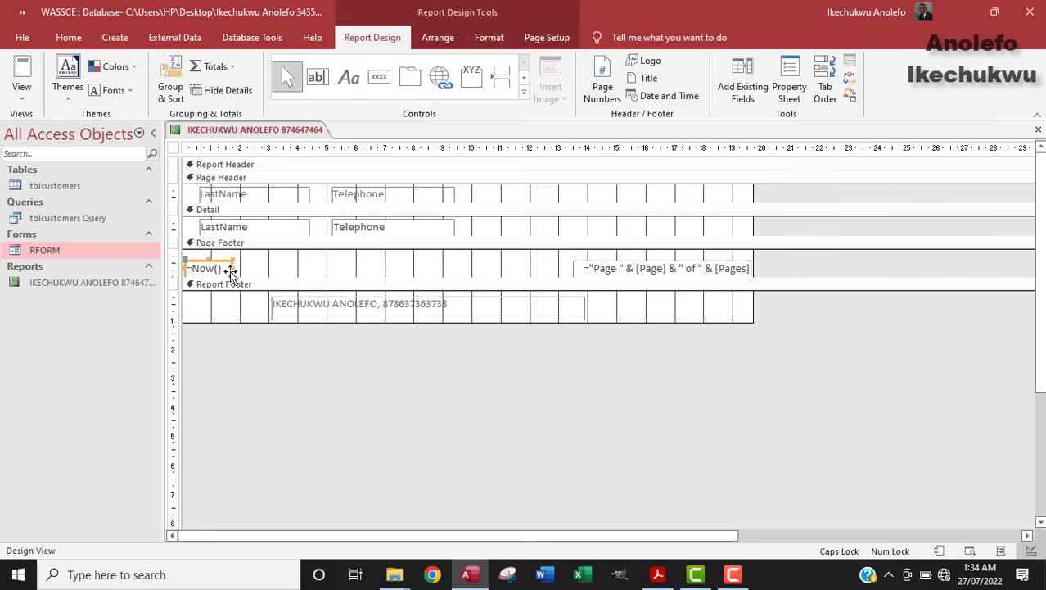
drag(230, 268, 286, 266)
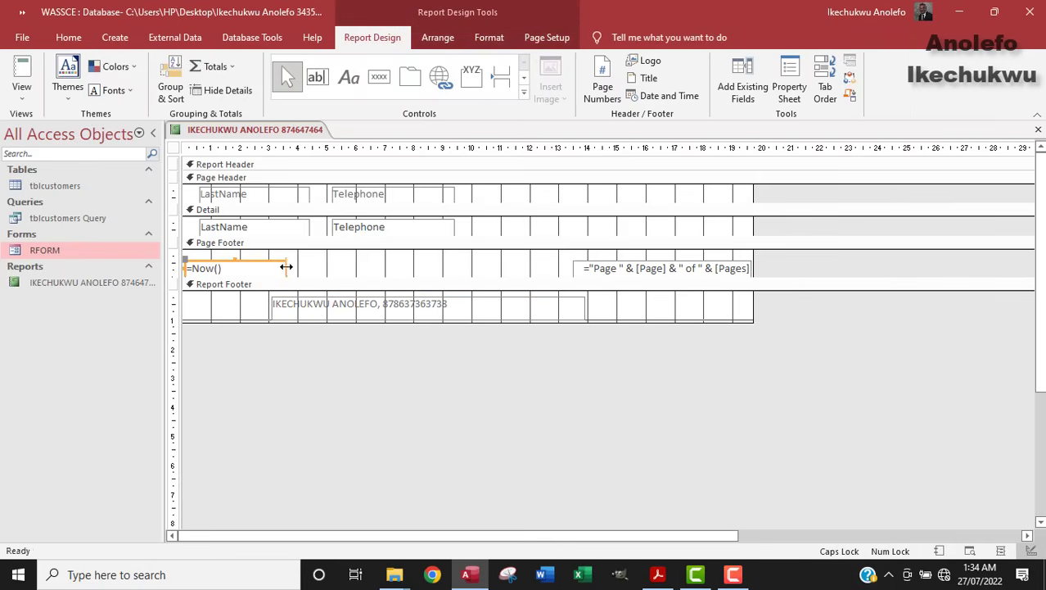
click(27, 67)
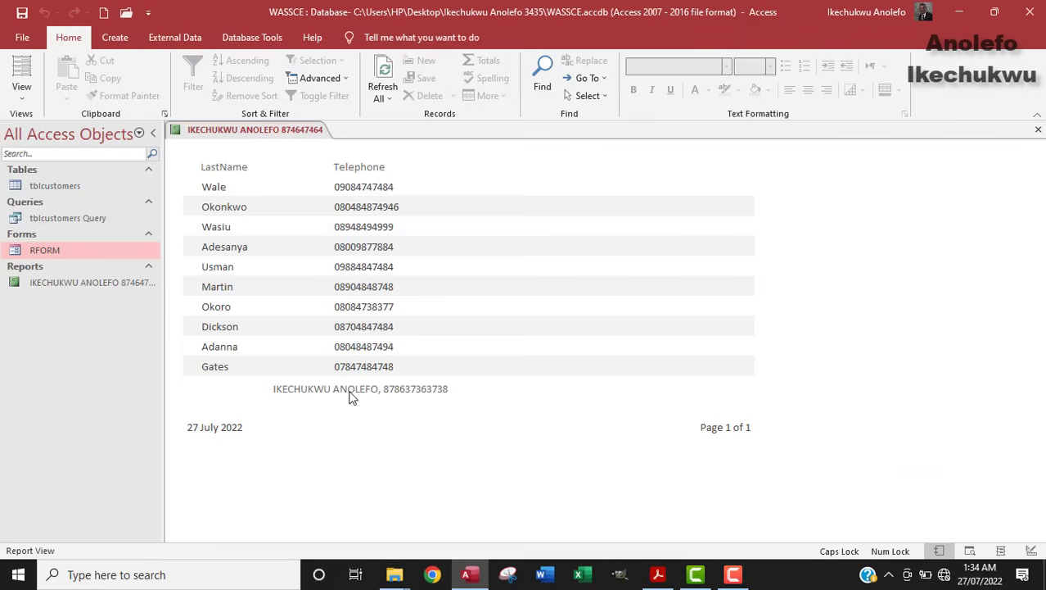
Step: Back in Design View, select the name-and-index footer label's text and show its properties
click(11, 98)
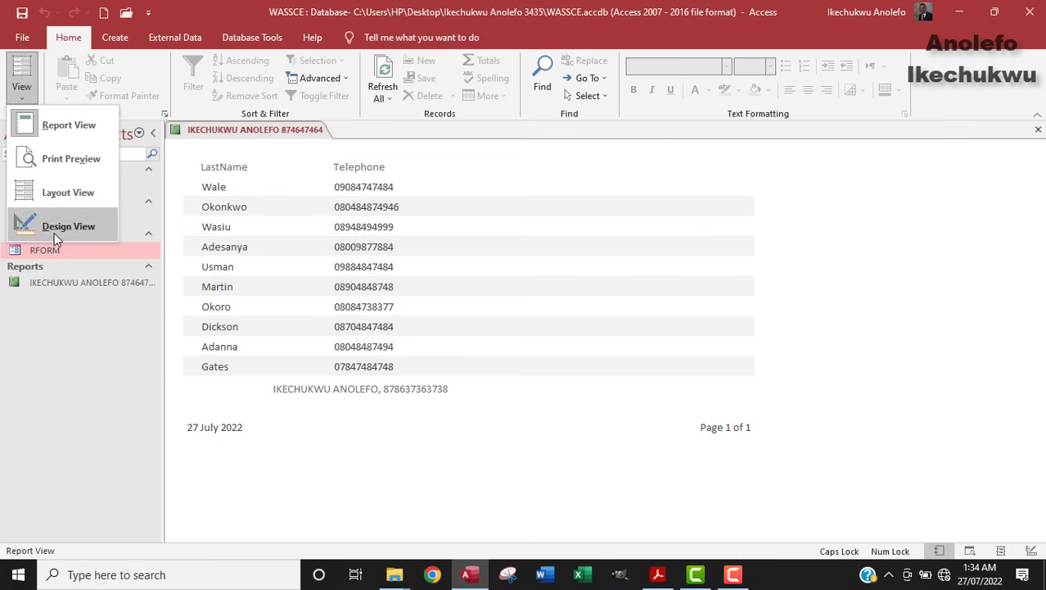
click(54, 229)
click(334, 315)
click(452, 310)
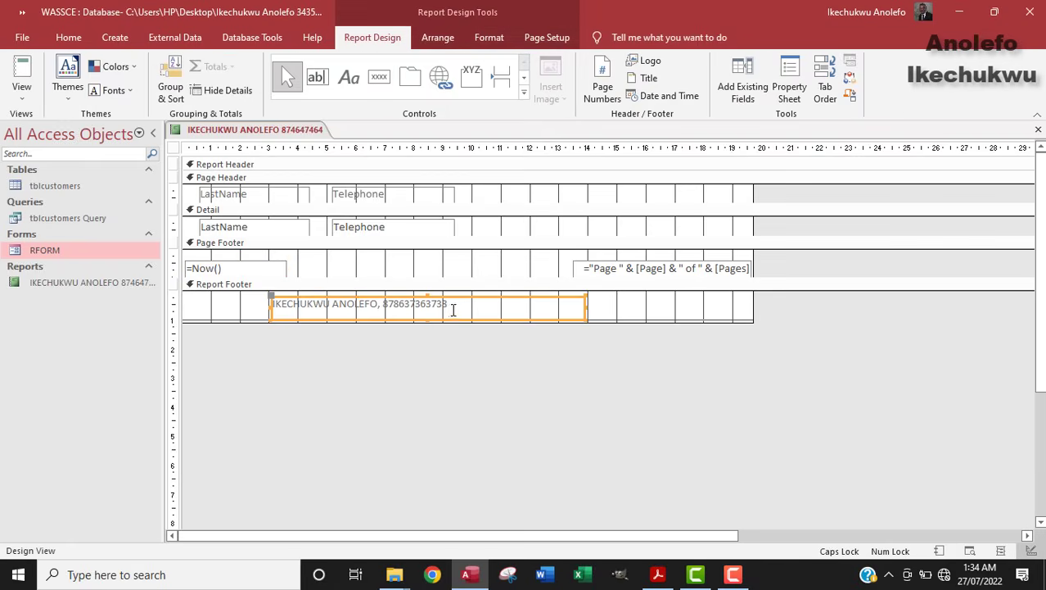
drag(453, 309, 271, 304)
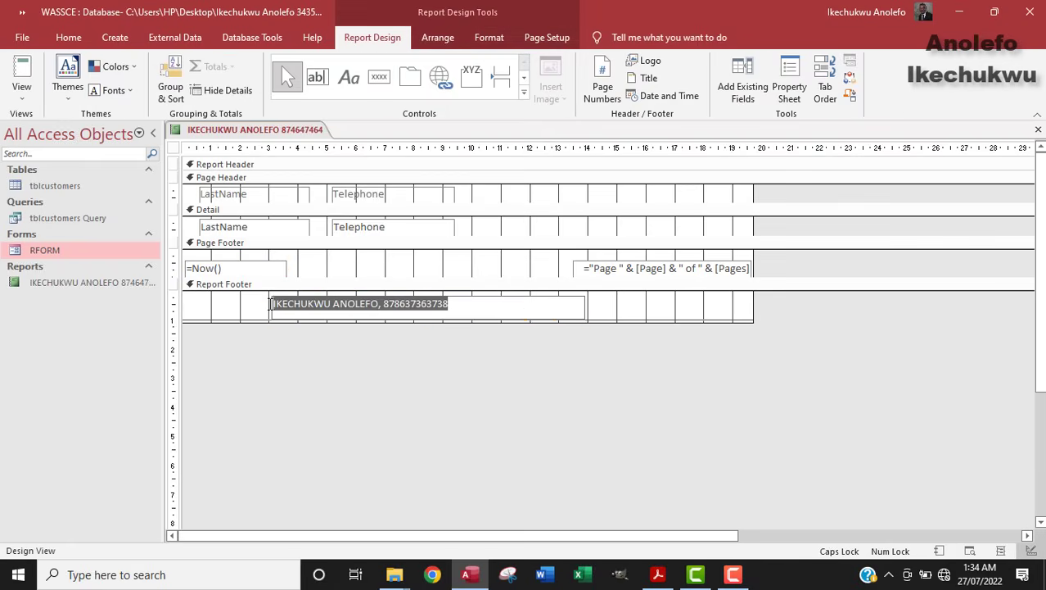
click(789, 84)
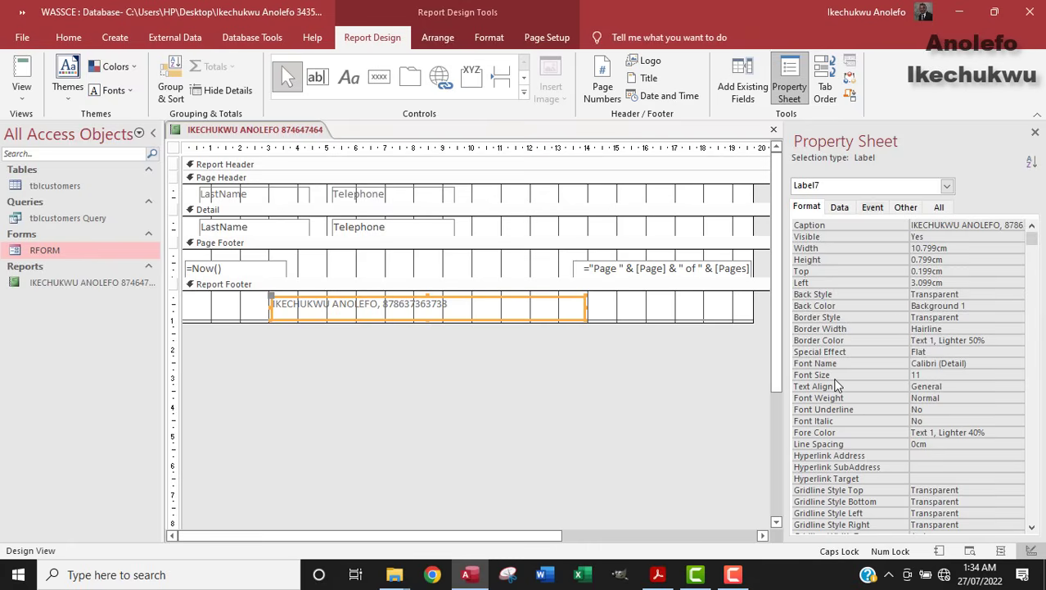
Step: Set the footer label's font size to 18 (after first trying 16) and view it in Report View
click(932, 374)
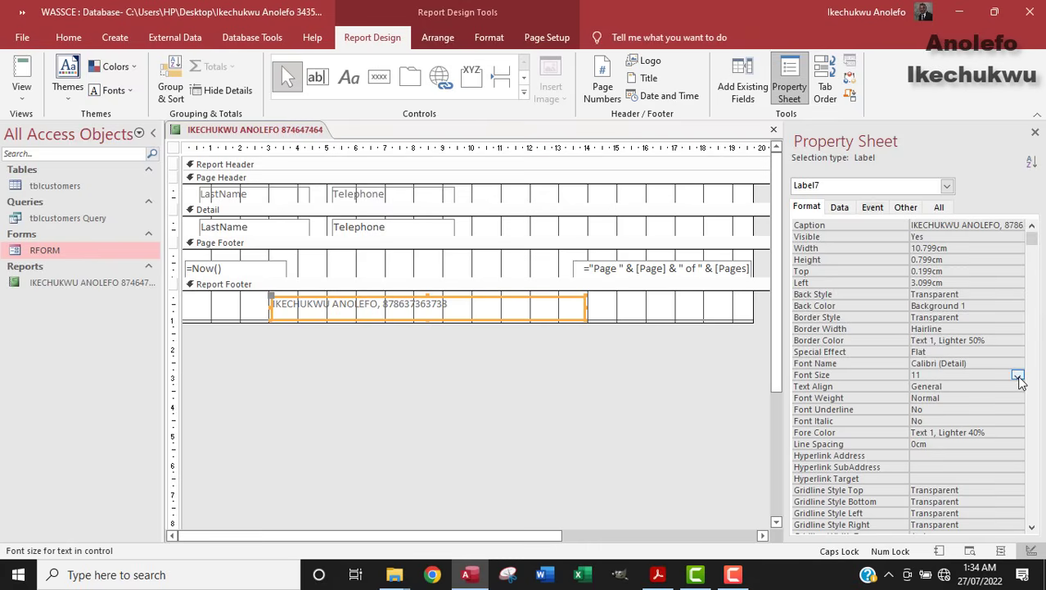
click(1018, 377)
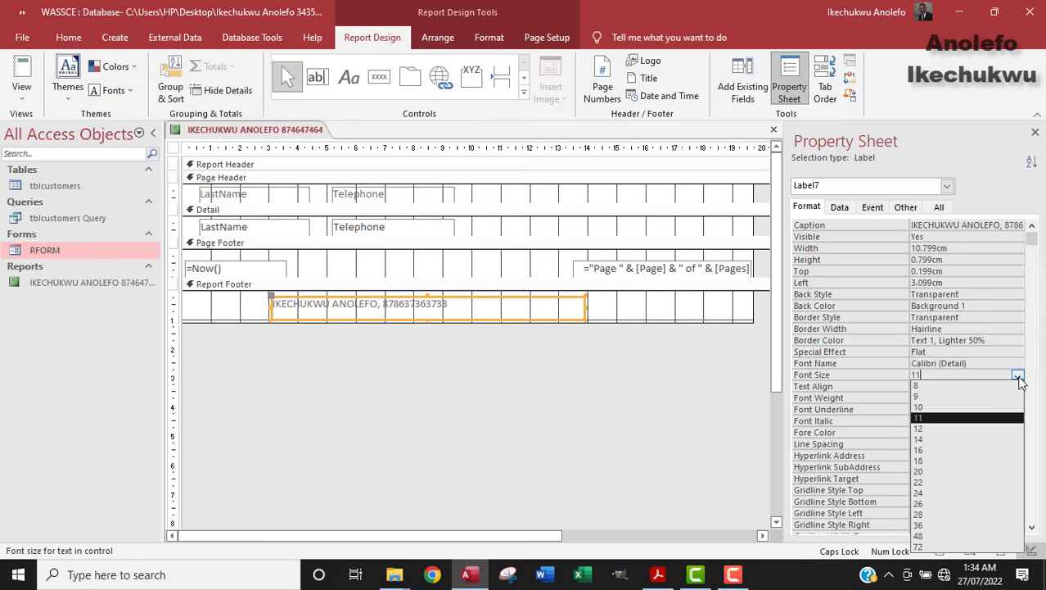
click(947, 450)
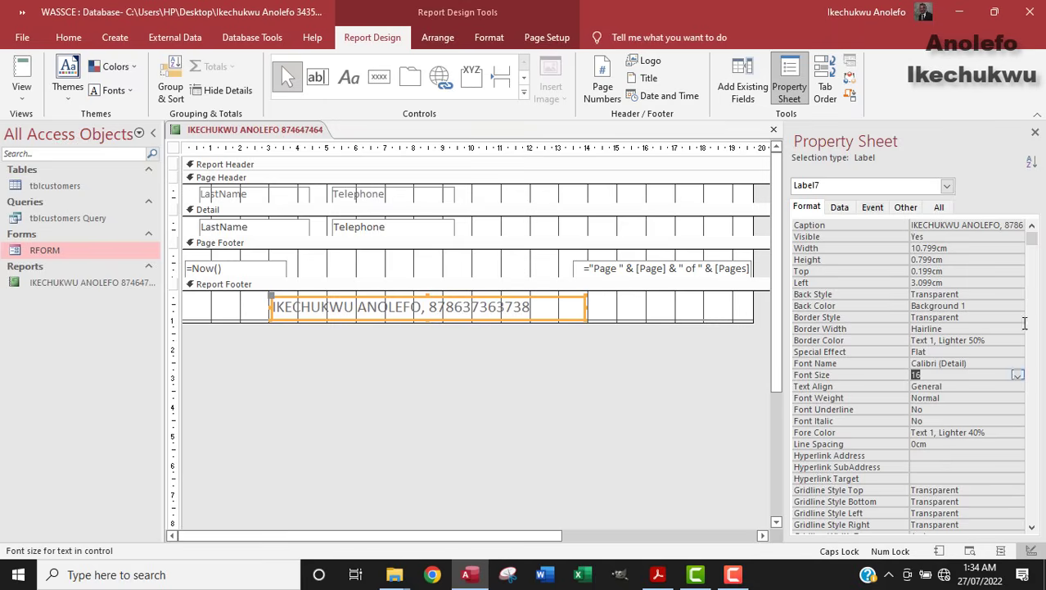
click(1017, 375)
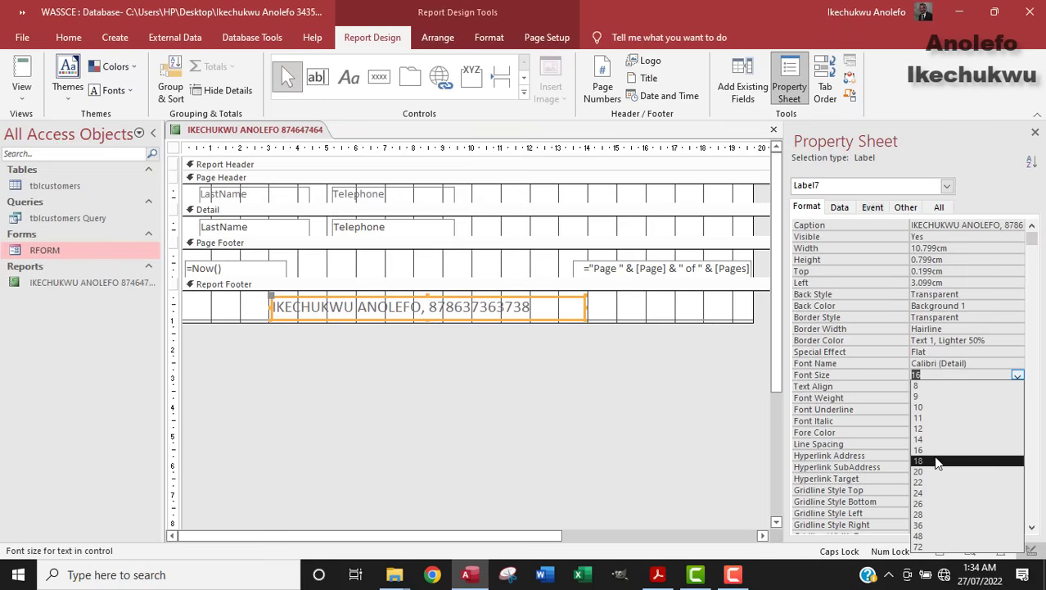
click(982, 460)
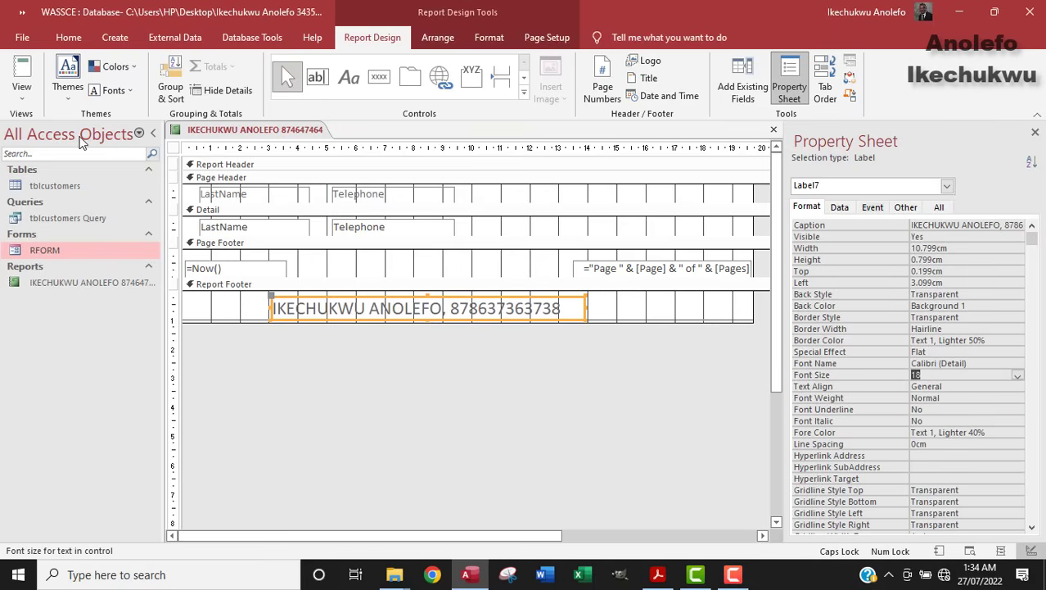
click(21, 72)
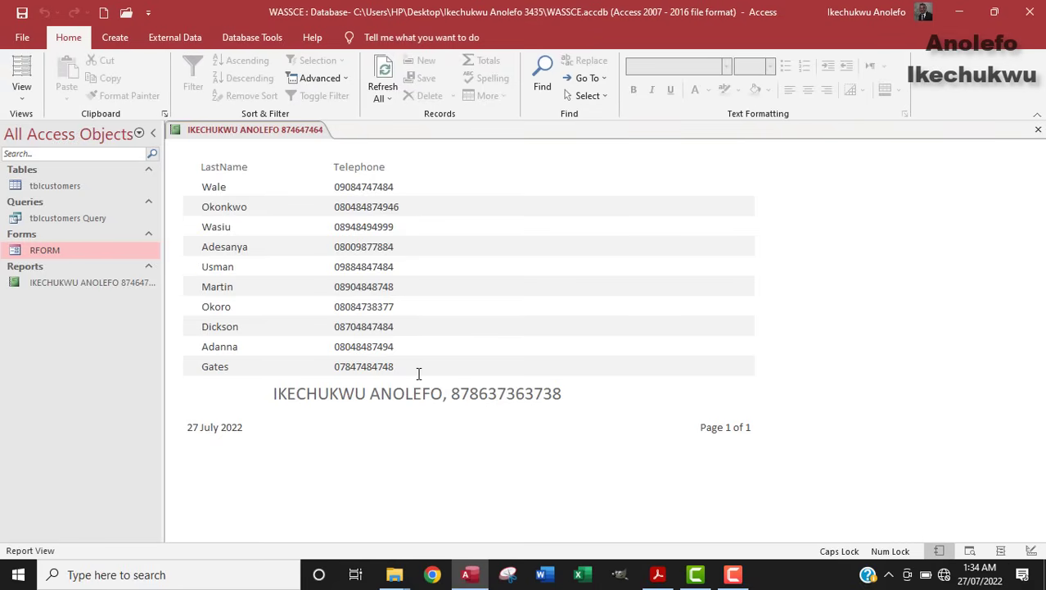
click(657, 574)
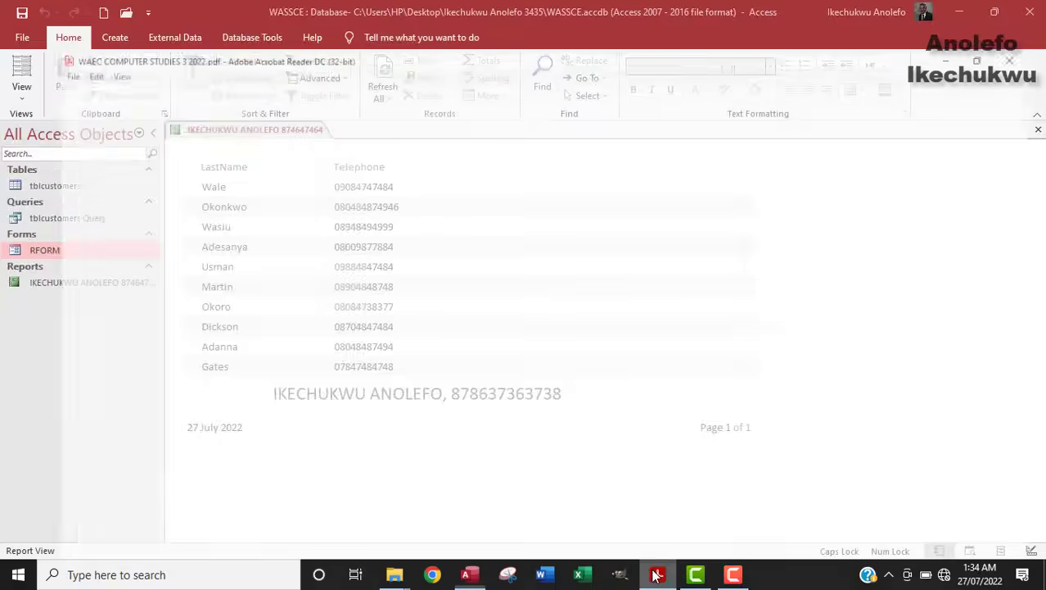
drag(170, 412, 598, 409)
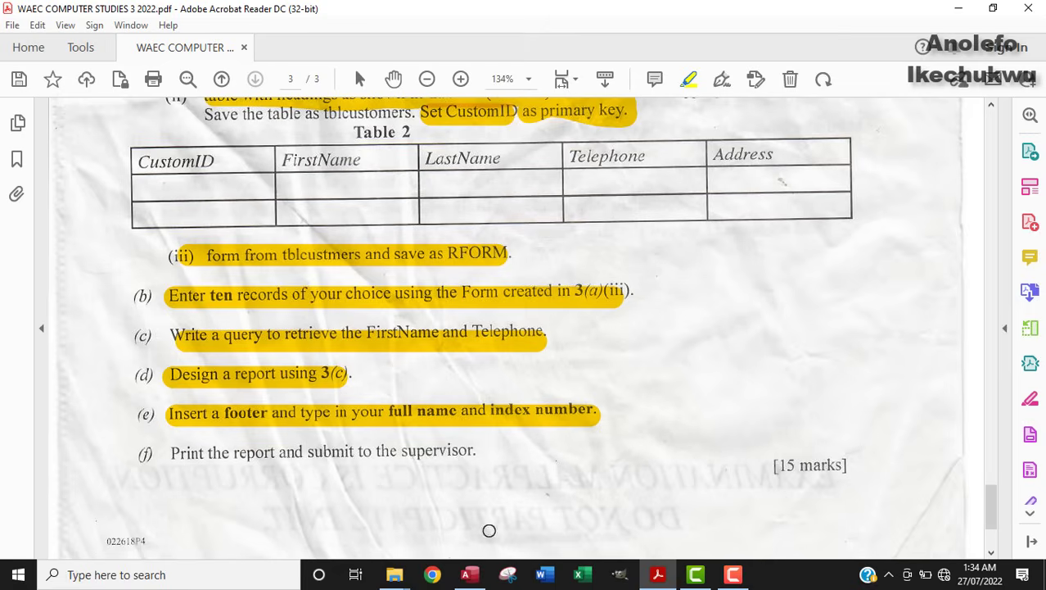
click(473, 579)
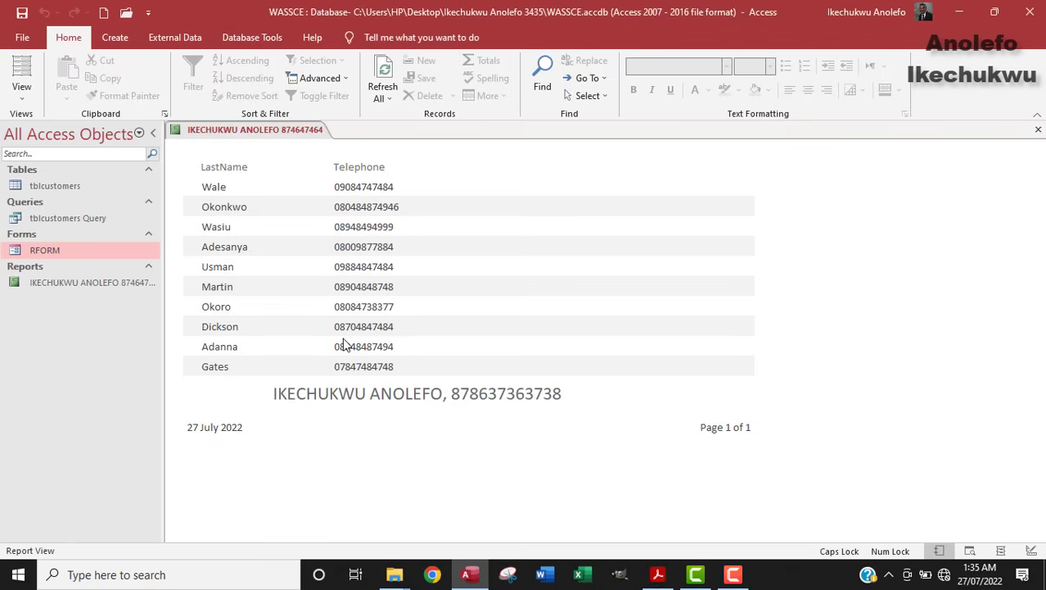